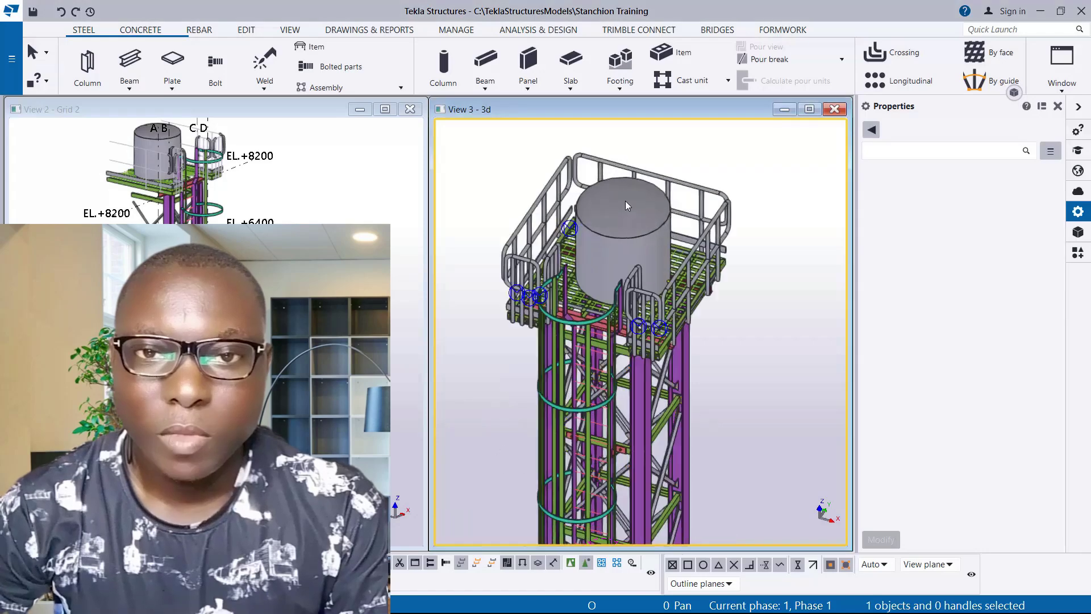
# - Close the 3D view of the tower model and tile the remaining Grid 2 view vertically
pyautogui.keyDown('ctrl'); pyautogui.moveTo(658, 272); pyautogui.dragTo(597, 319, button='middle'); pyautogui.keyUp('ctrl')
pyautogui.scroll(-6, 543, 366)
pyautogui.scroll(3, 763, 430)
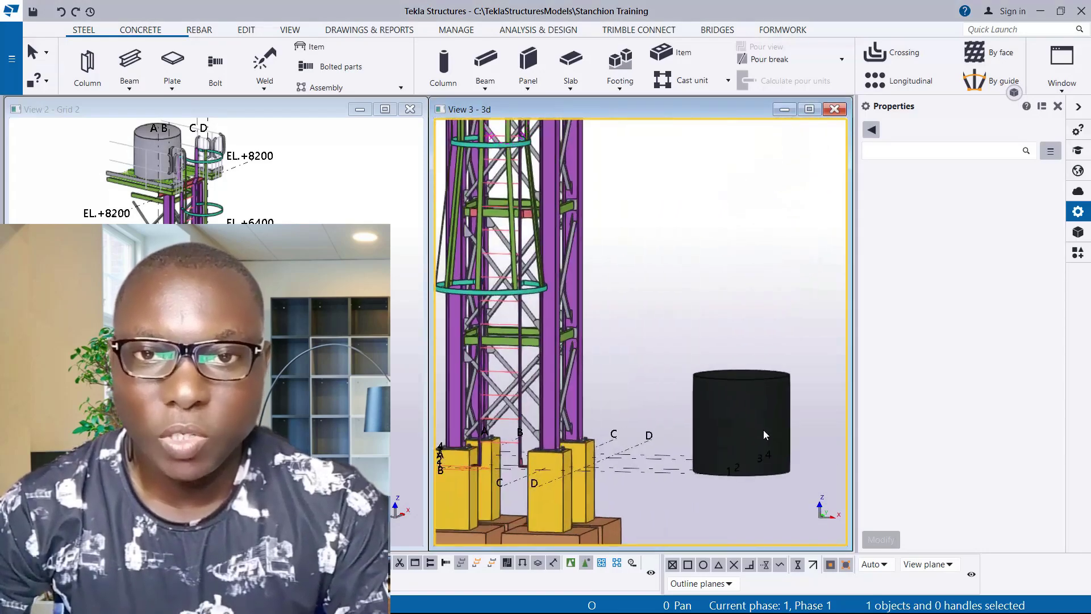
pyautogui.scroll(-2, 806, 391)
pyautogui.scroll(3, 625, 398)
pyautogui.moveTo(468, 536); pyautogui.dragTo(574, 291, button='middle')
pyautogui.press('Home')
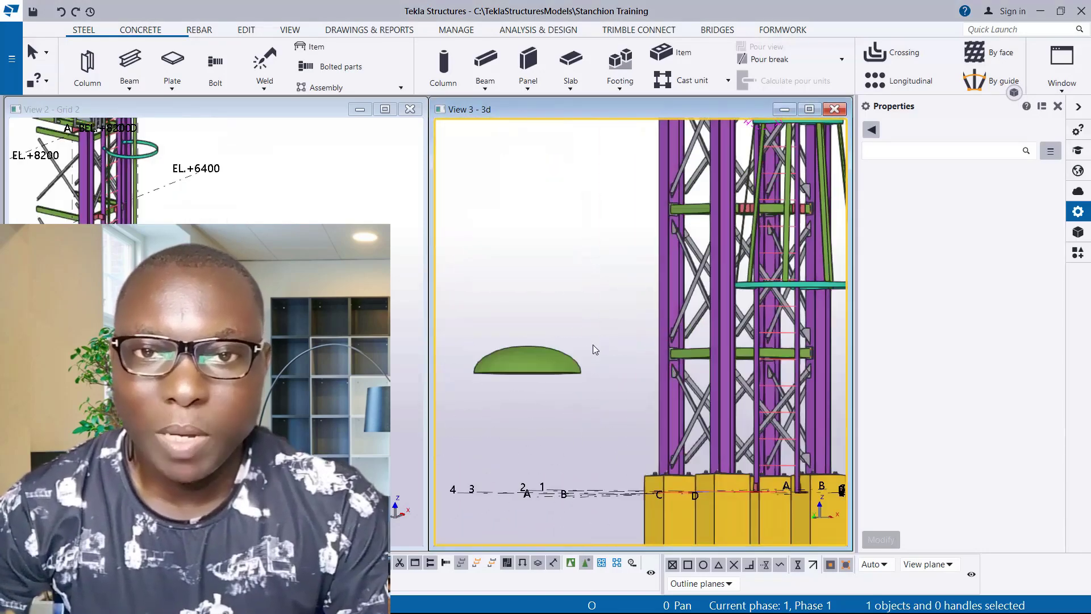
pyautogui.click(834, 109)
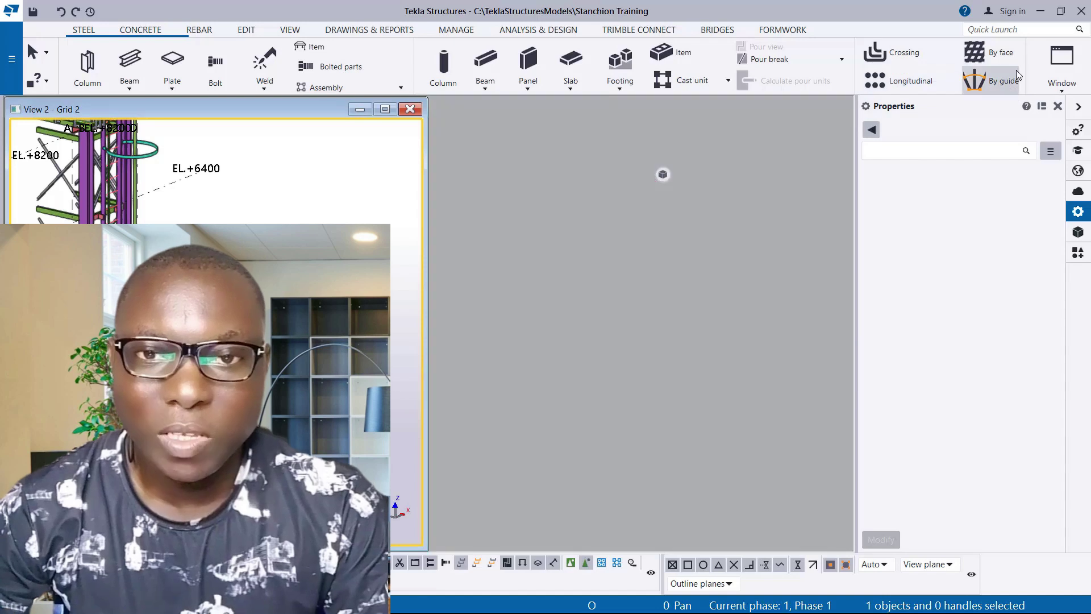
pyautogui.click(1062, 63)
pyautogui.click(1023, 129)
# - Set the Grid 2 view to look straight onto the grid plane
pyautogui.doubleClick(594, 288)
pyautogui.click(273, 241)
pyautogui.click(273, 251)
pyautogui.click(316, 409)
pyautogui.click(494, 409)
# - Move the green dome from its base midpoint onto the top midpoint of the black cylindrical tank
pyautogui.scroll(2, 562, 432)
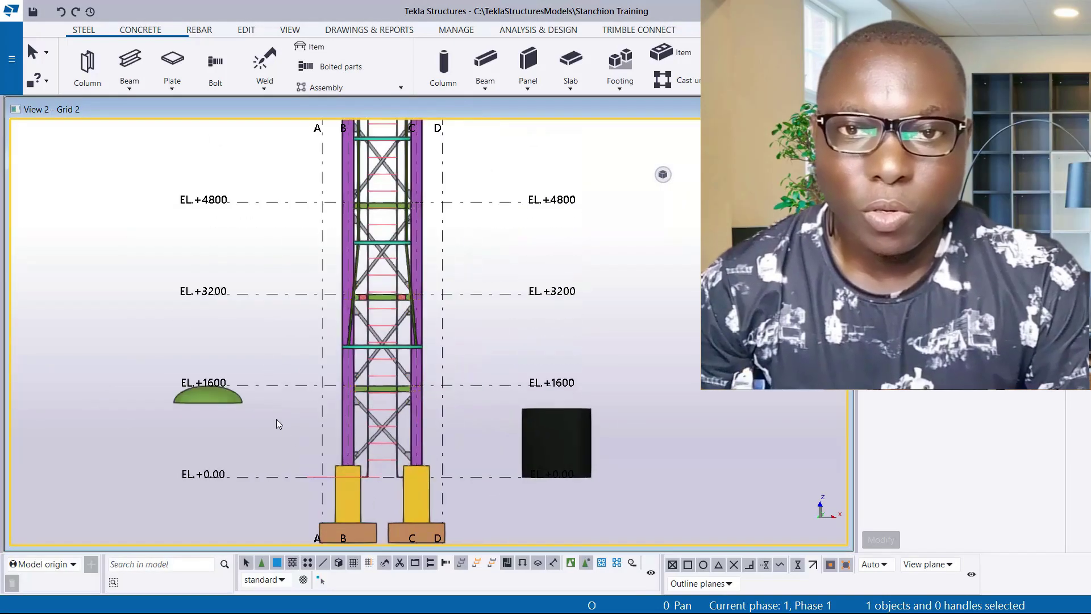
pyautogui.scroll(2, 221, 383)
pyautogui.click(205, 392)
pyautogui.rightClick(146, 305)
pyautogui.click(122, 335)
pyautogui.scroll(2, 220, 408)
pyautogui.click(201, 402)
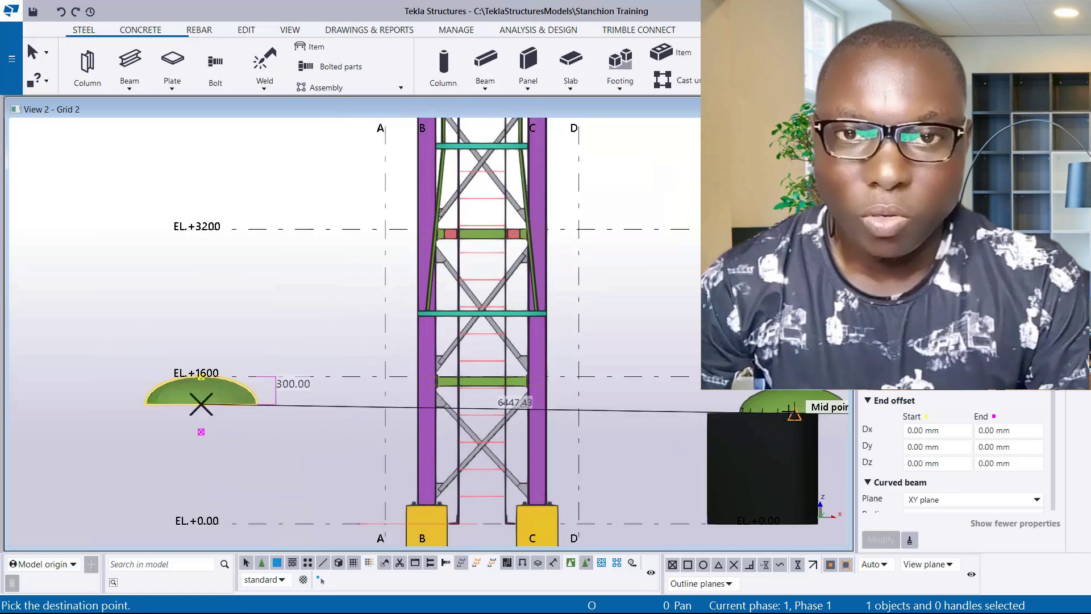
pyautogui.click(762, 413)
pyautogui.click(505, 331)
# - Add the 3d view to the visible views alongside Grid 2
pyautogui.keyDown('ctrl'); pyautogui.moveTo(443, 391); pyautogui.dragTo(634, 435, button='middle'); pyautogui.keyUp('ctrl')
pyautogui.scroll(4, 489, 398)
pyautogui.scroll(-5, 571, 477)
pyautogui.keyDown('ctrl'); pyautogui.moveTo(571, 478); pyautogui.dragTo(650, 364, button='middle'); pyautogui.keyUp('ctrl')
pyautogui.scroll(1, 652, 369)
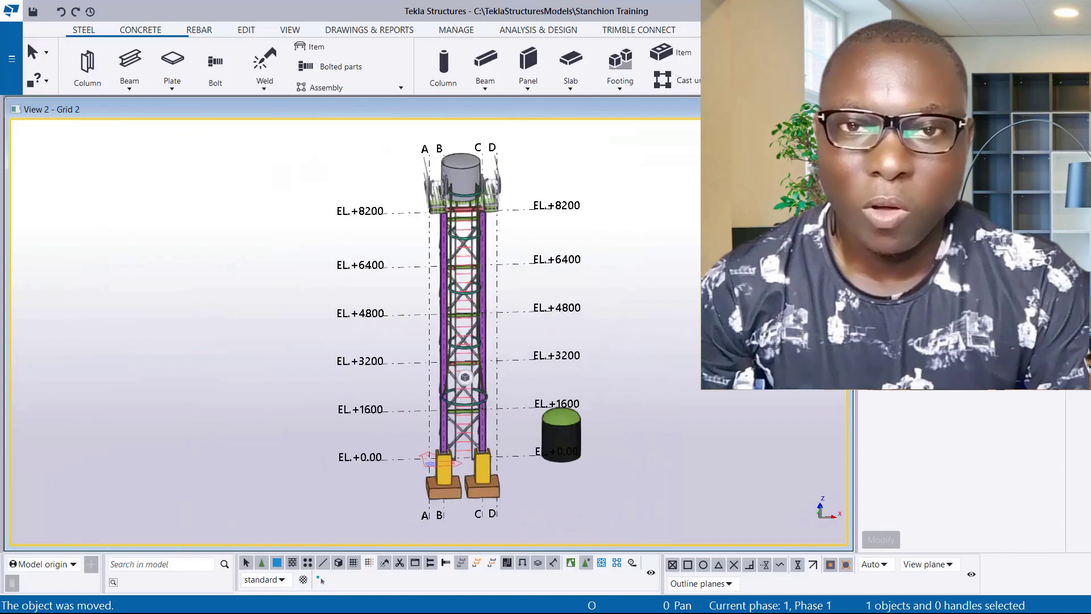
pyautogui.hotkey('ctrl', 'i')
pyautogui.click(219, 228)
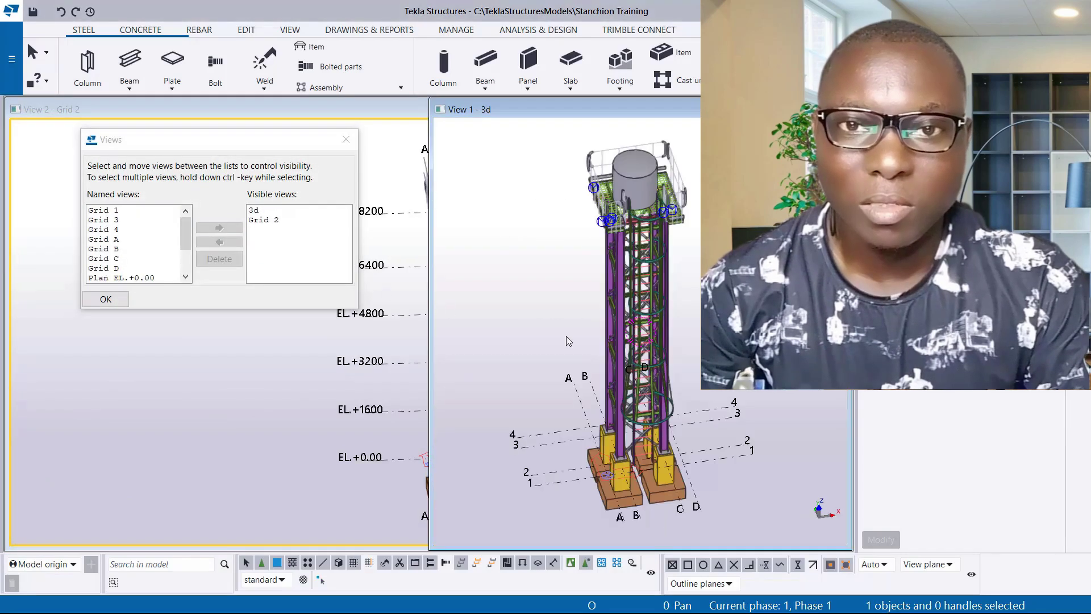
pyautogui.click(346, 140)
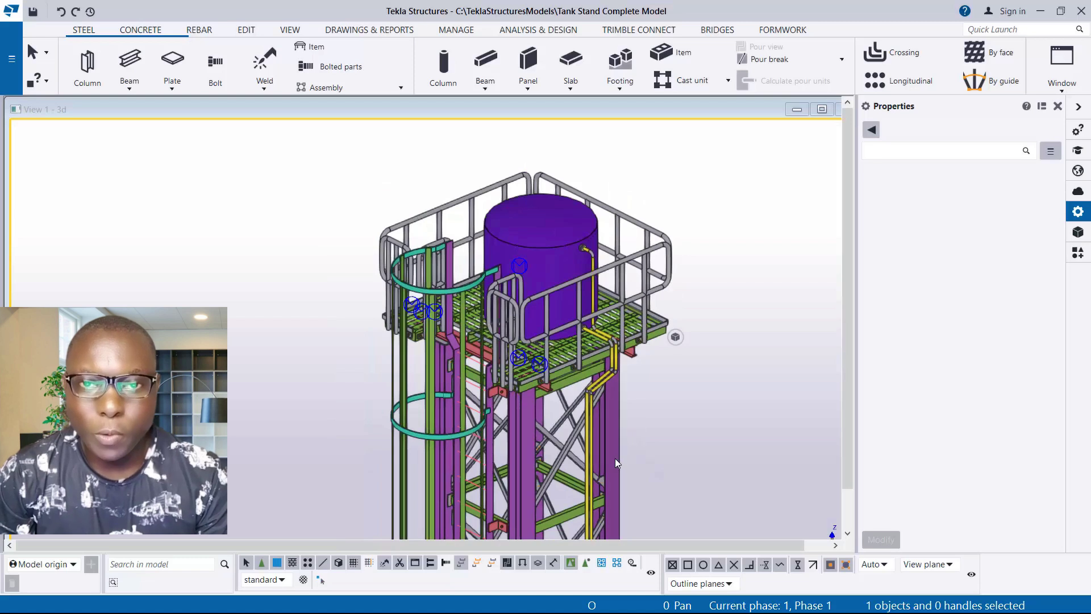
# - Add the Grid 2 view to the visible views and tile it vertically beside the 3D view
pyautogui.scroll(5, 591, 375)
pyautogui.scroll(-10, 533, 265)
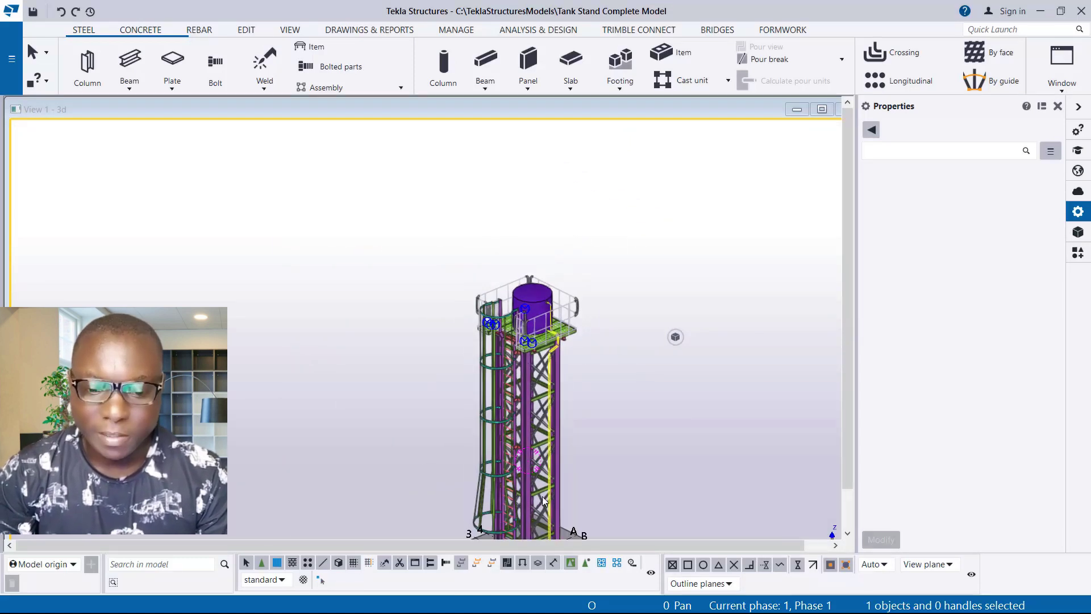
pyautogui.scroll(3, 551, 398)
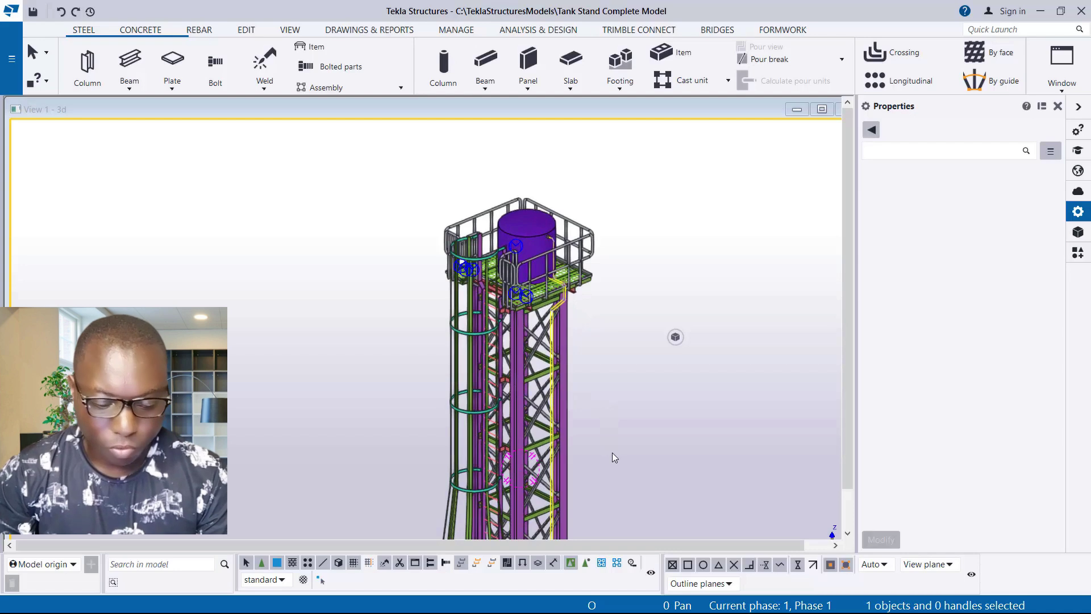
pyautogui.click(663, 424)
pyautogui.hotkey('ctrl', 'i')
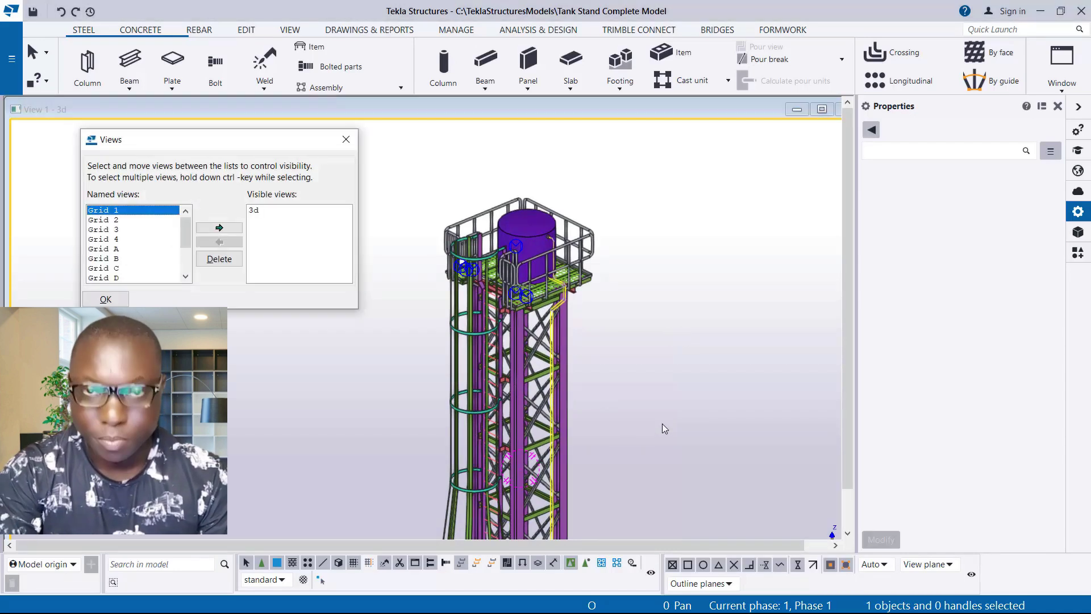
pyautogui.click(108, 220)
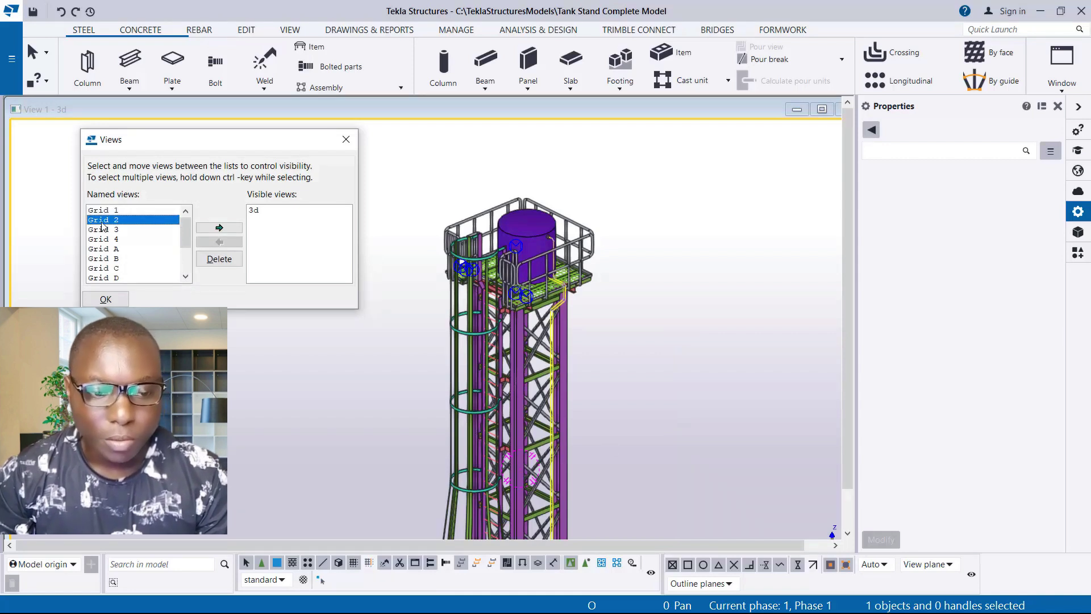
pyautogui.click(222, 228)
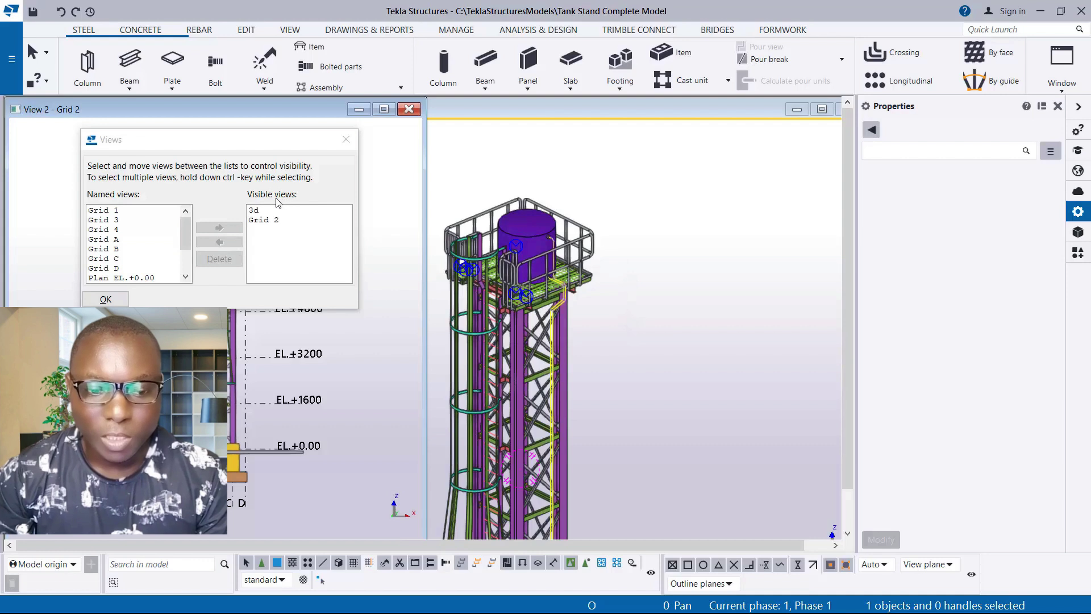
pyautogui.click(105, 299)
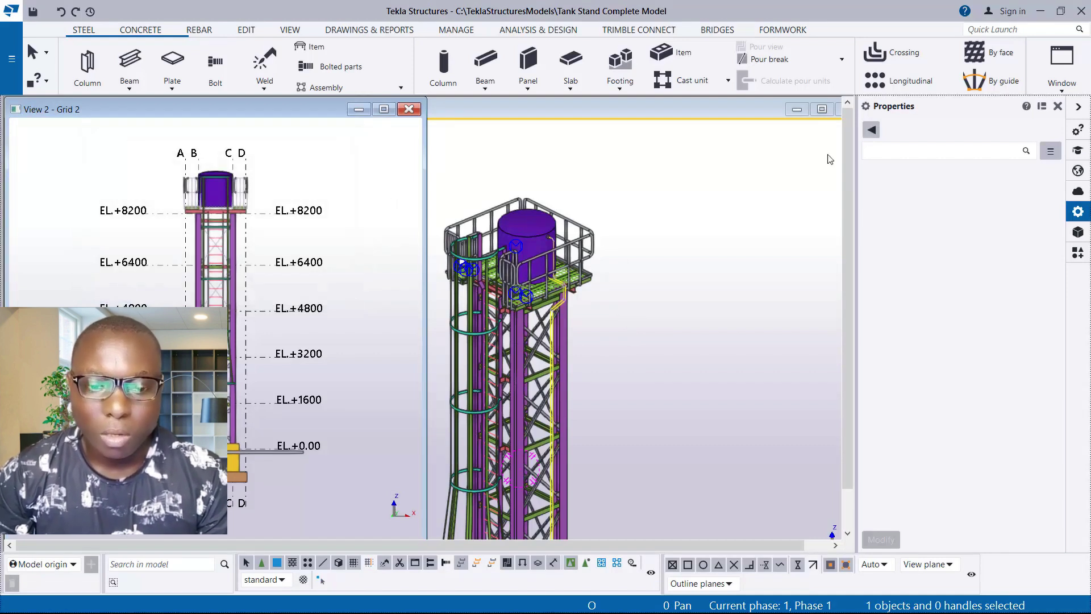
pyautogui.click(1069, 73)
pyautogui.click(995, 134)
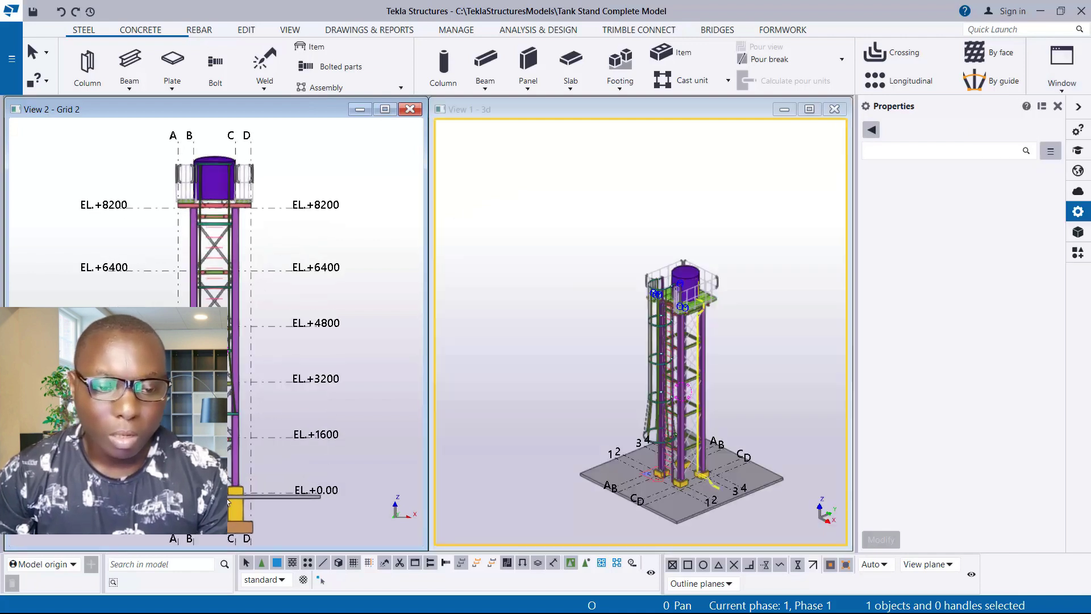
# - Close the 3D view and tile the Grid 2 view vertically so it fills the workspace
pyautogui.scroll(2, 265, 443)
pyautogui.scroll(-2, 289, 448)
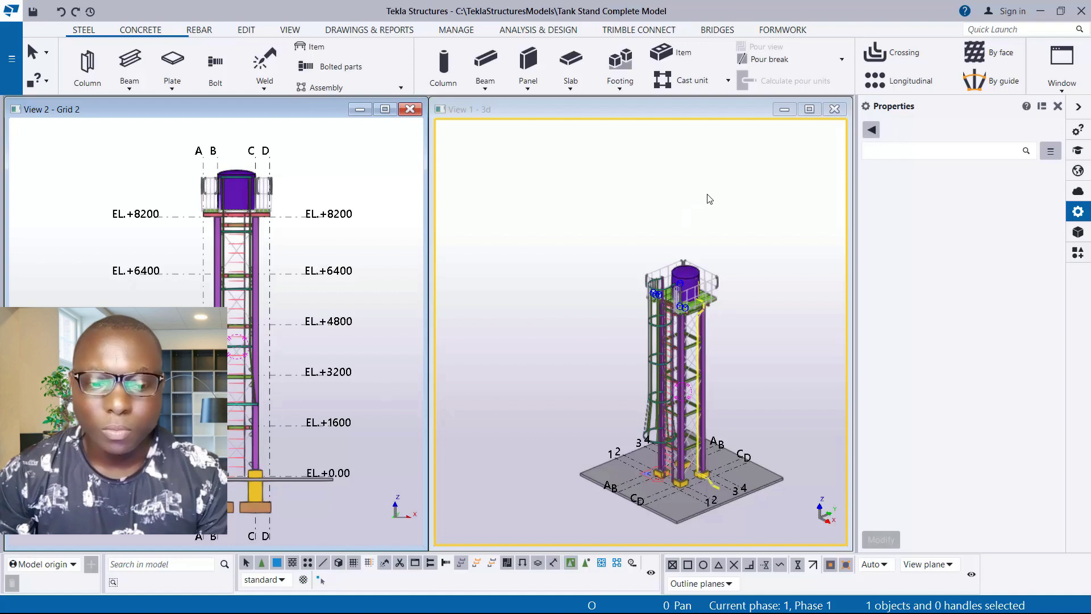
pyautogui.click(835, 109)
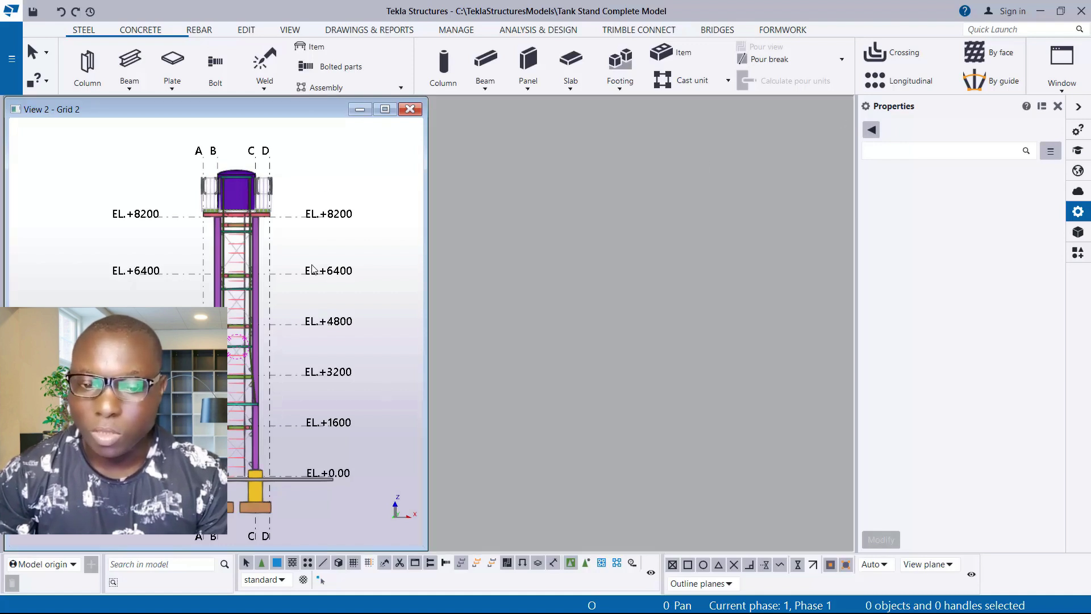
pyautogui.click(1062, 65)
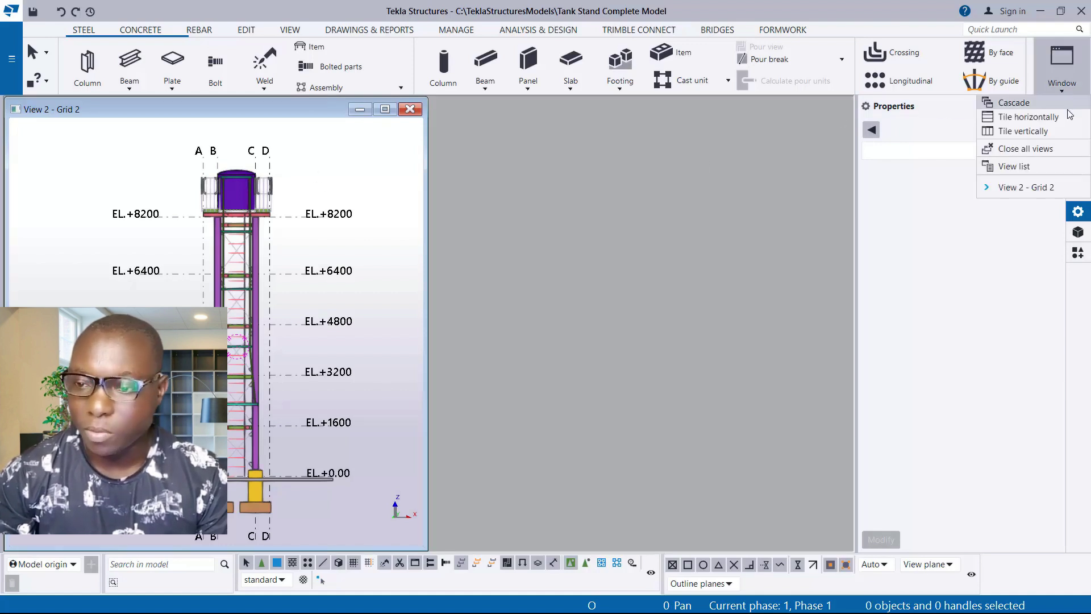
pyautogui.click(1030, 138)
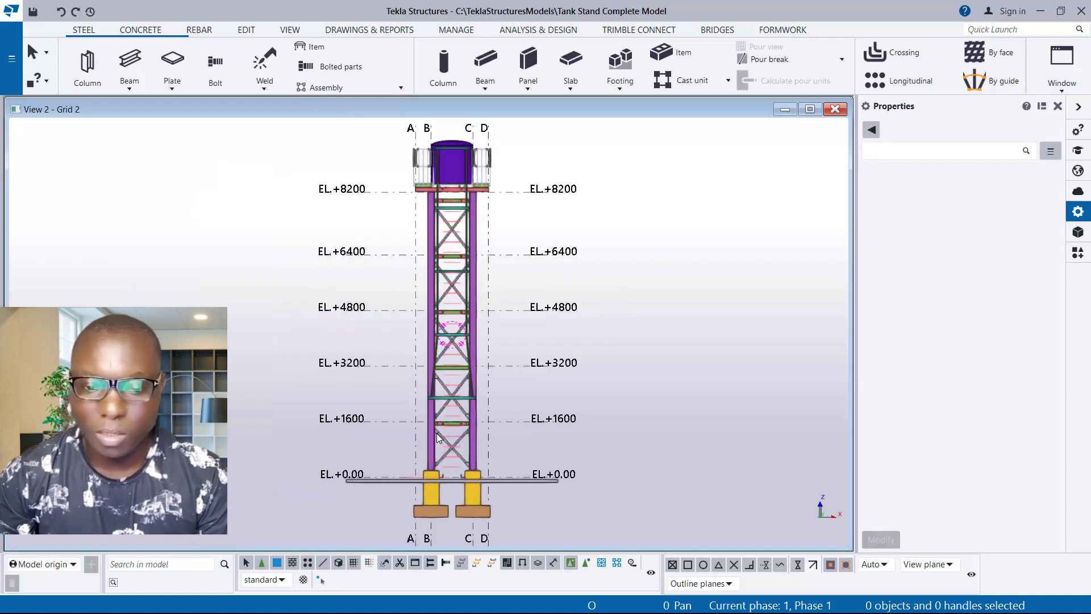
# - Create a vertical steel beam 1200 mm high, starting on the EL.+0.00 line beyond grid D
pyautogui.scroll(5, 449, 506)
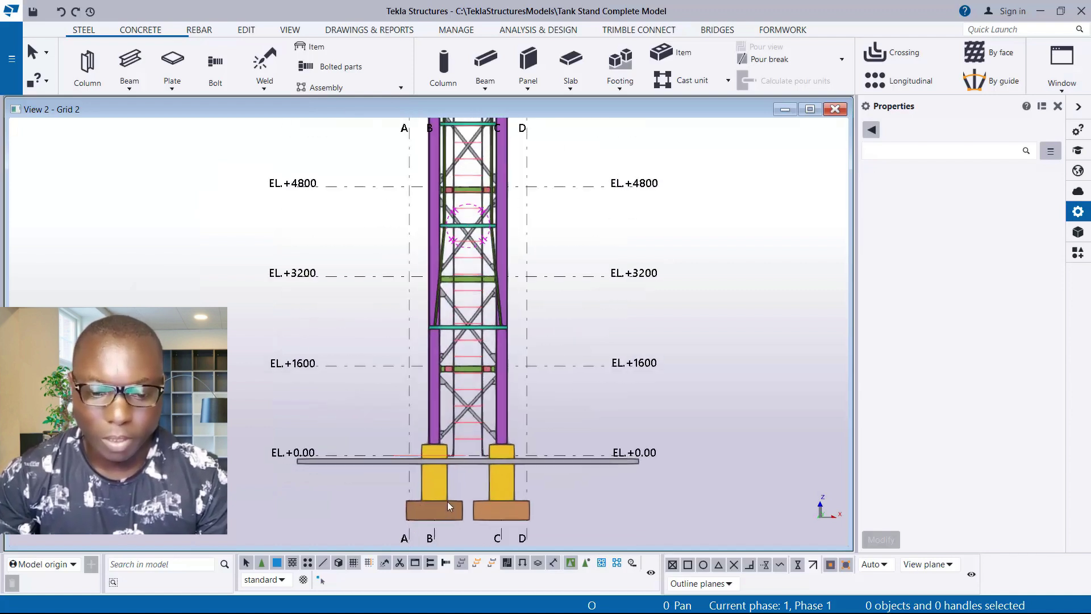
pyautogui.scroll(2, 557, 449)
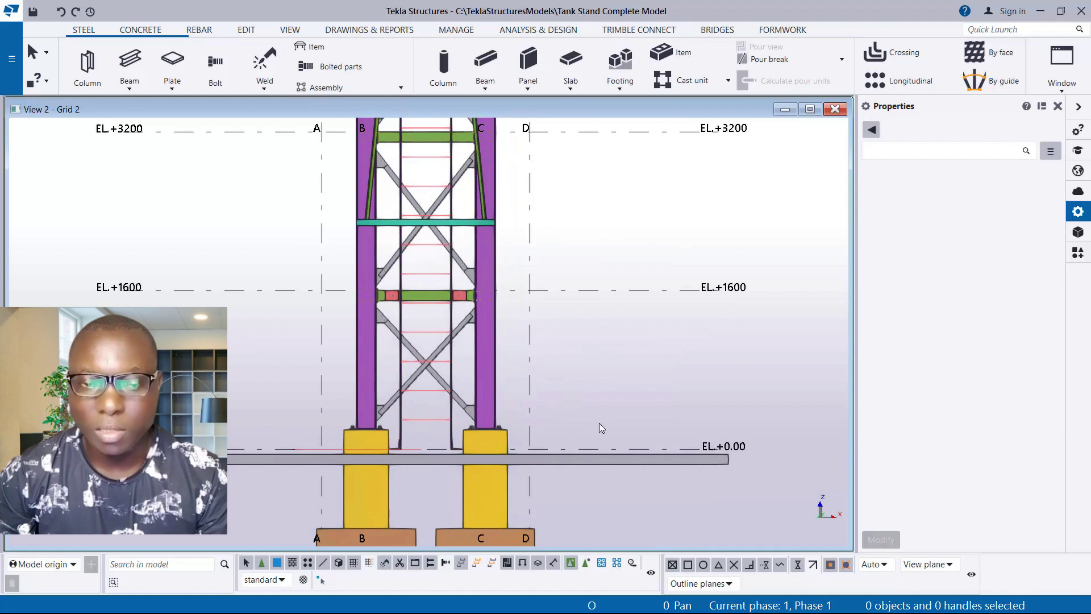
pyautogui.click(130, 62)
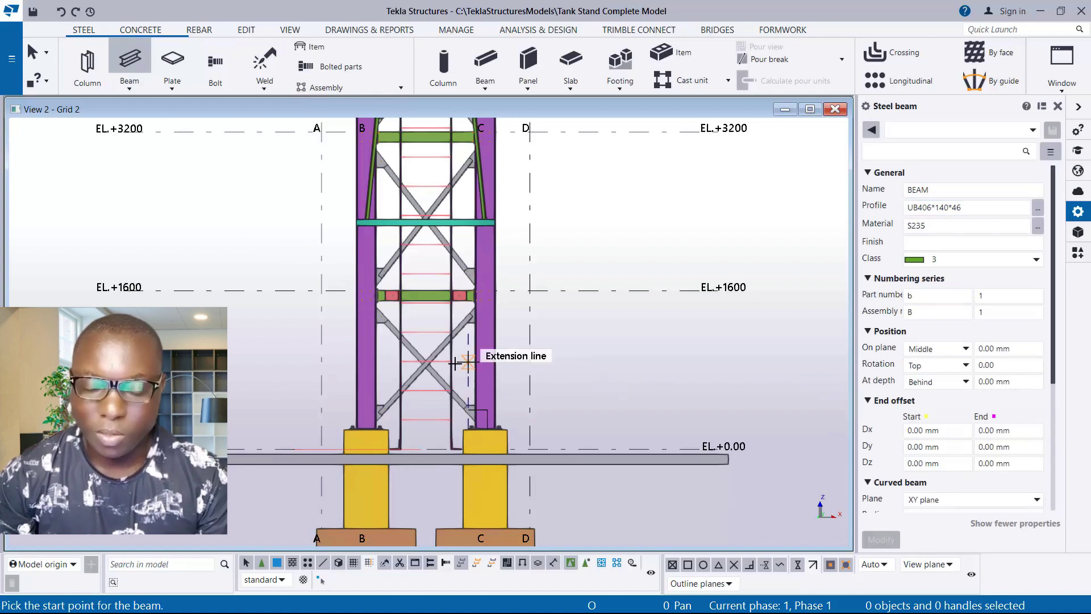
pyautogui.scroll(-1, 483, 443)
pyautogui.scroll(2, 573, 430)
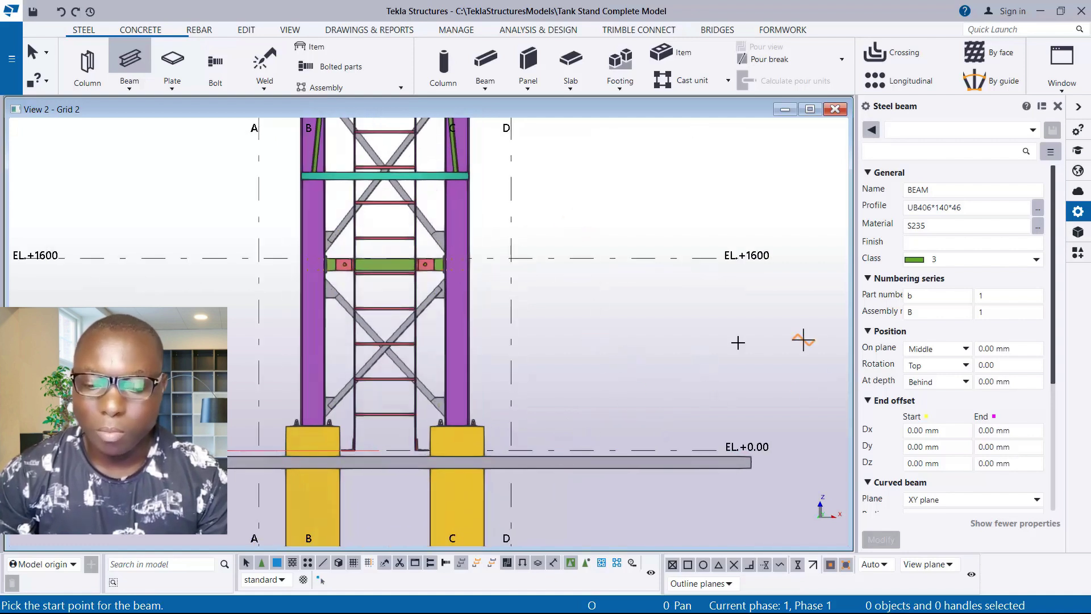
pyautogui.click(648, 449)
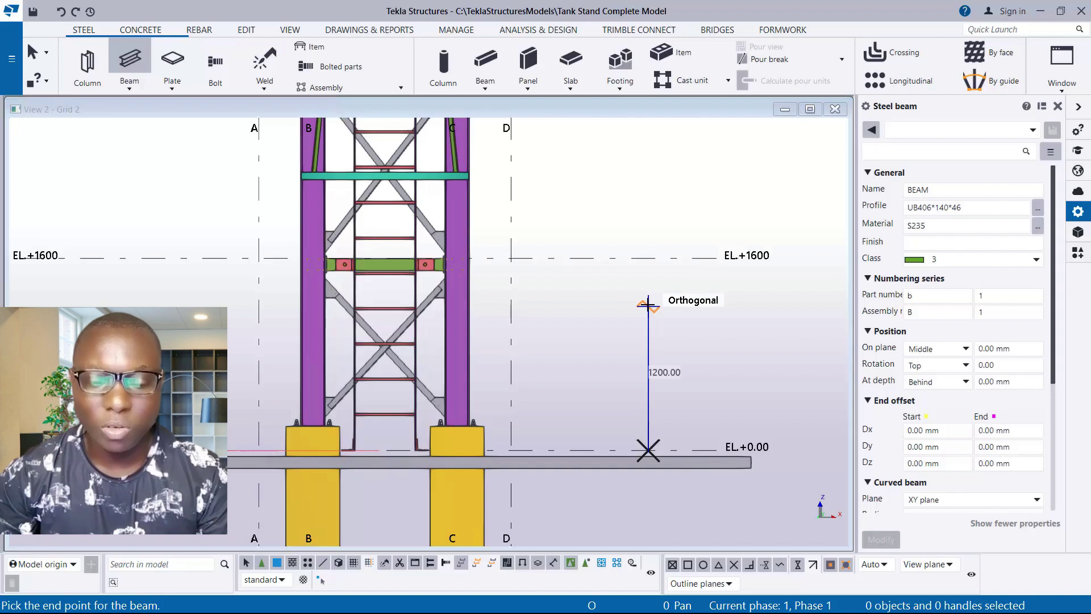
pyautogui.write('12')
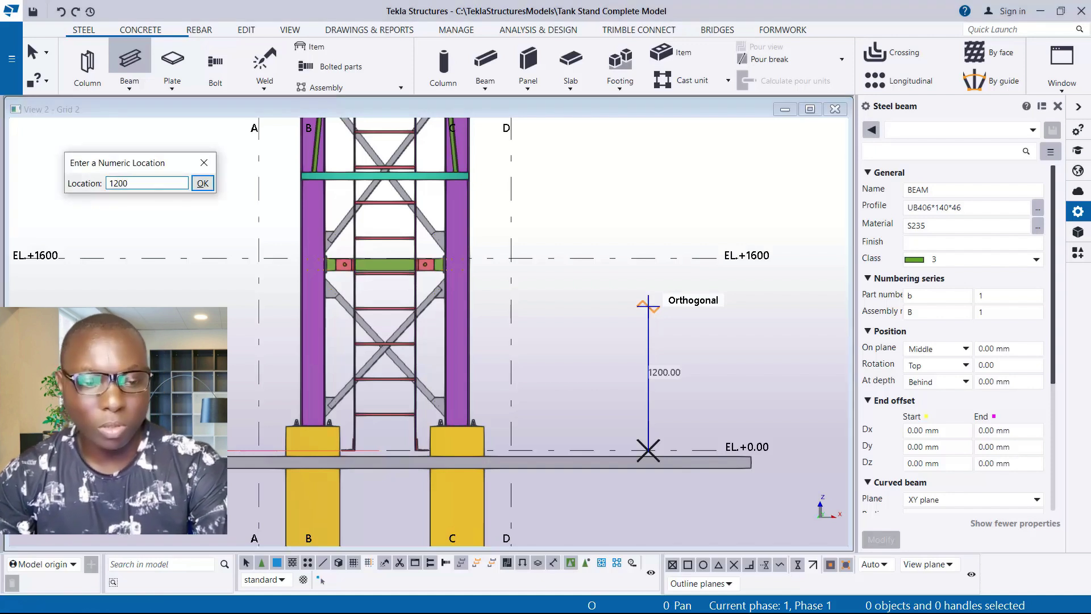
pyautogui.write('00')
pyautogui.press('Return')
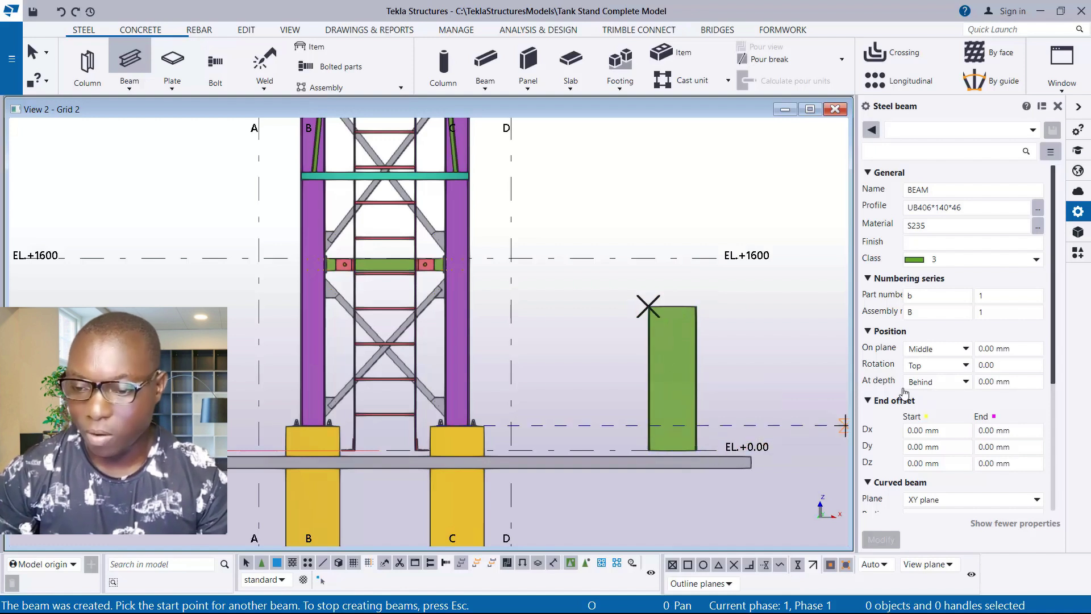
# - Finish the beam command and set the new 1200 mm member's horizontal position to Middle
pyautogui.click(949, 387)
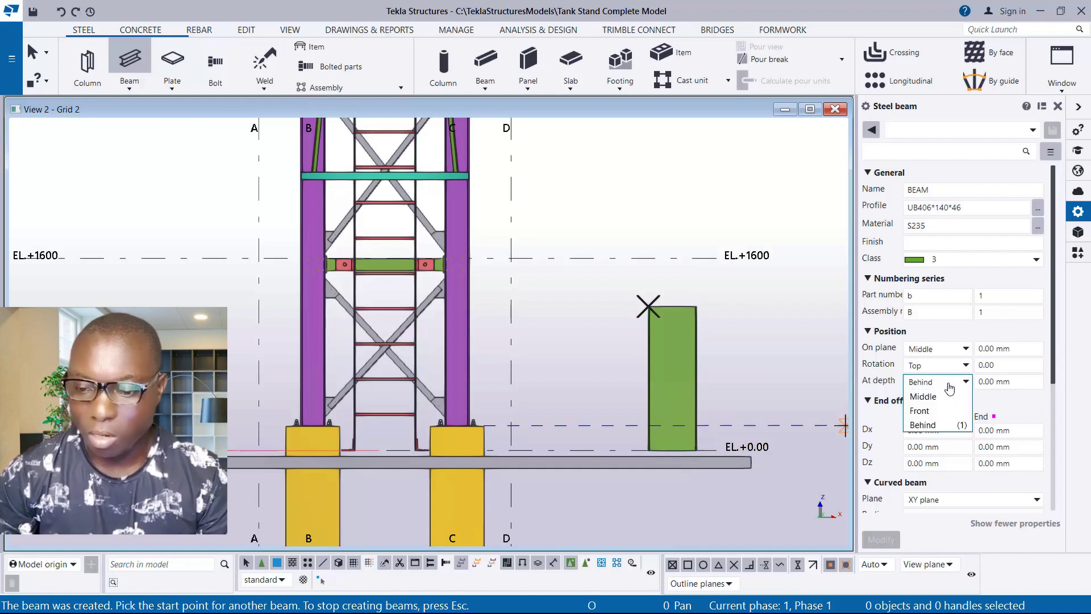
pyautogui.click(937, 398)
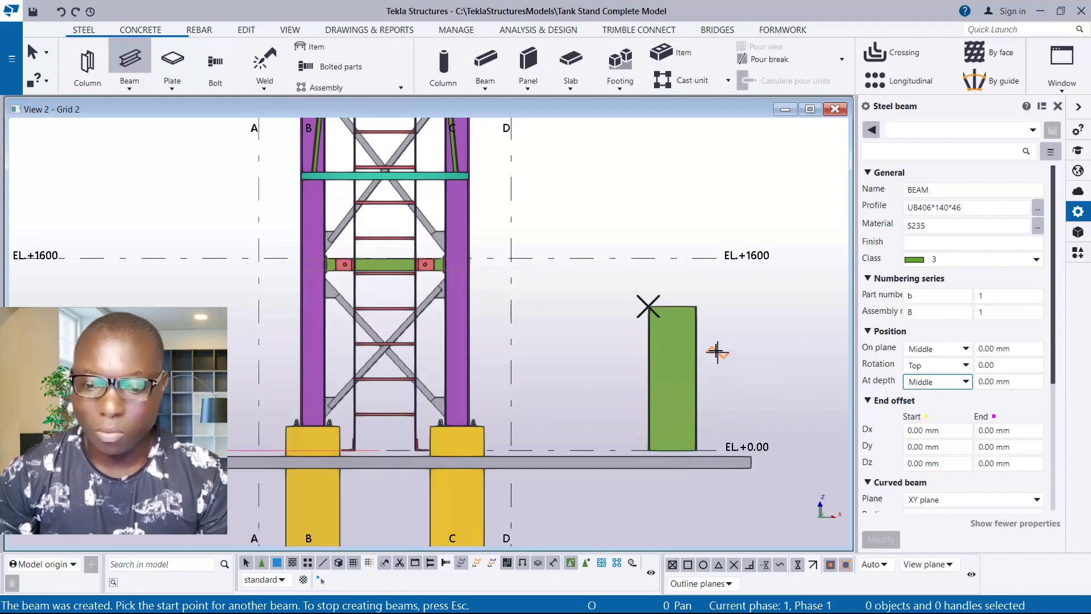
pyautogui.rightClick(710, 316)
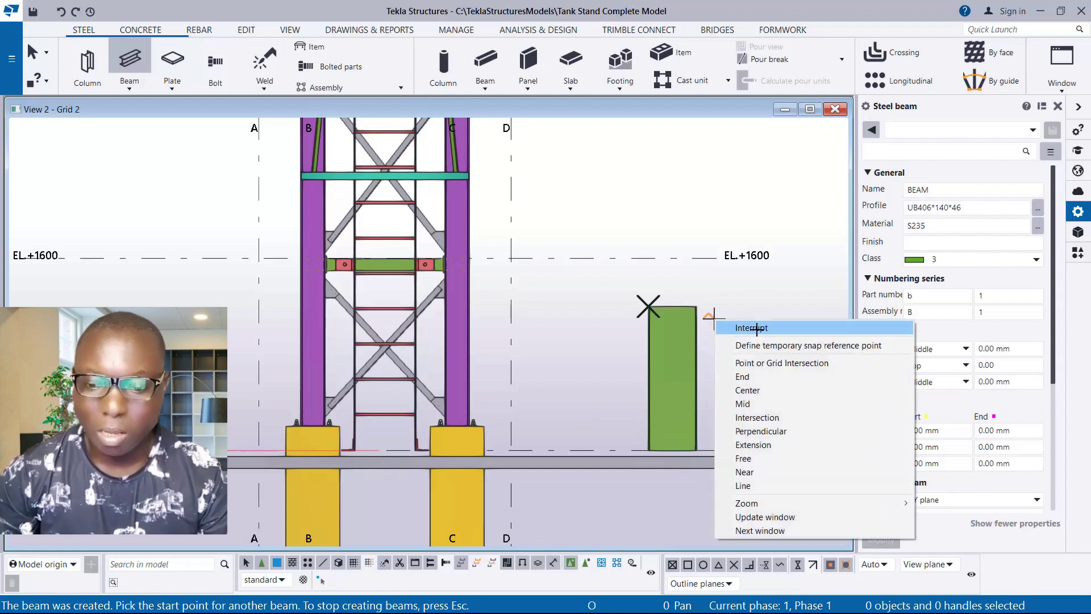
pyautogui.click(753, 325)
pyautogui.click(694, 311)
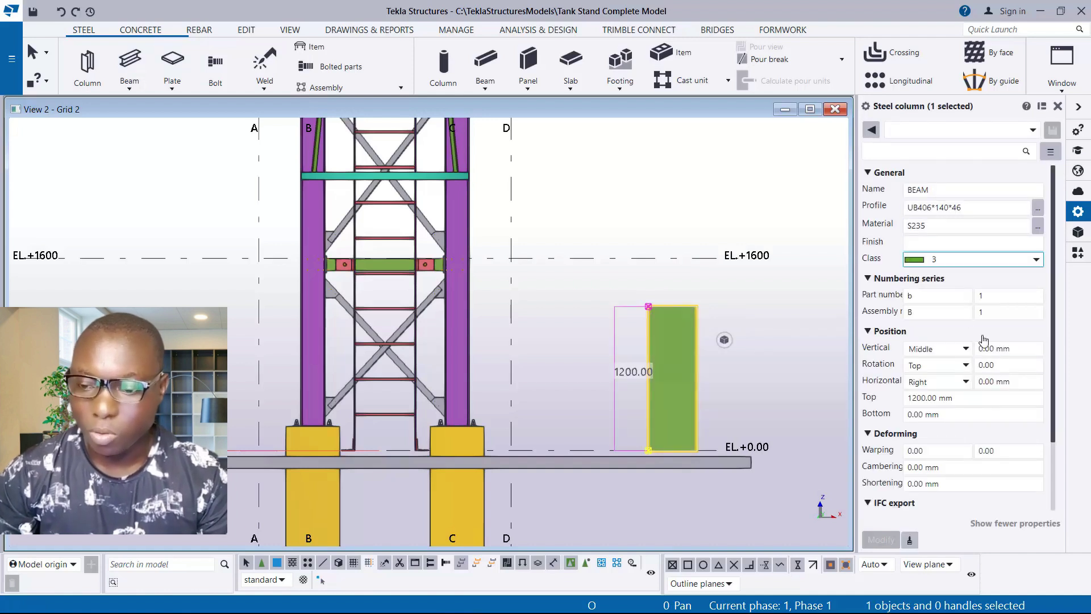
pyautogui.click(961, 386)
pyautogui.click(923, 396)
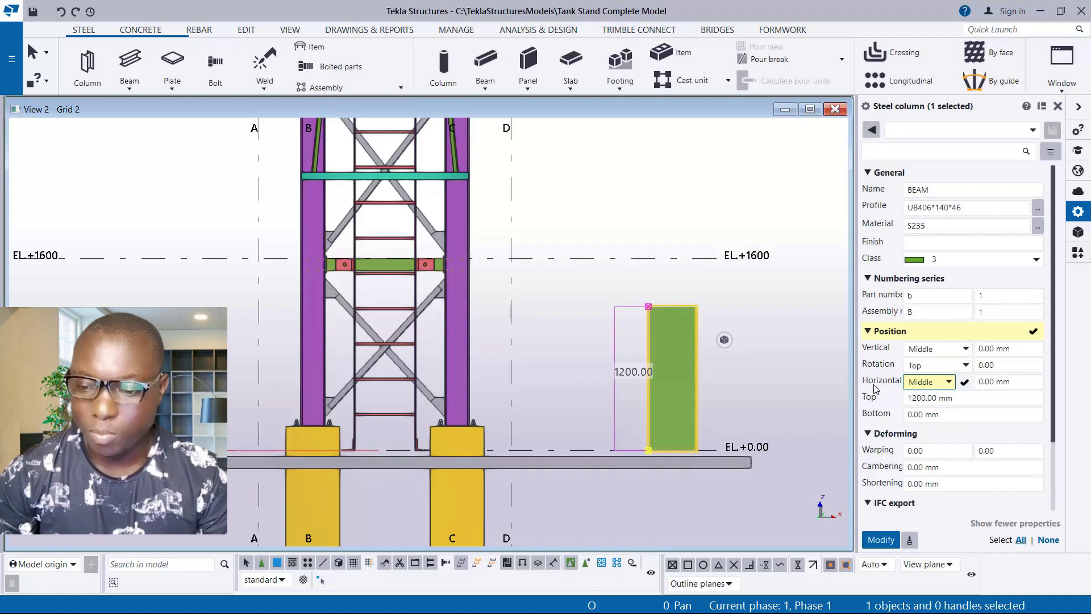
pyautogui.click(878, 541)
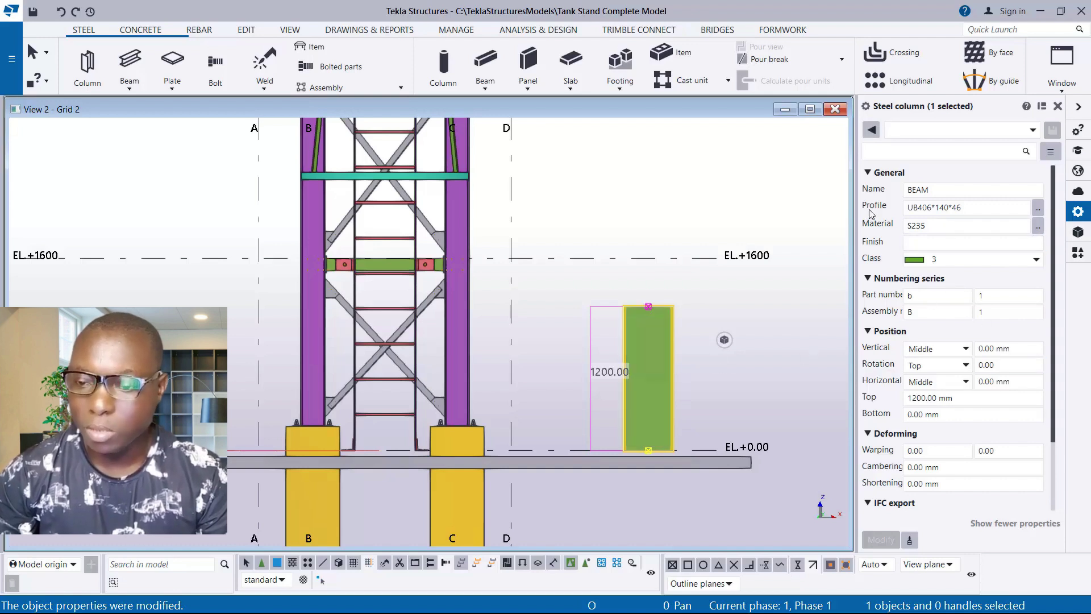
# - Change the column's profile to the user-size circular hollow section Ø200*10 from the profile catalog and modify the member
pyautogui.moveTo(990, 209); pyautogui.dragTo(910, 208)
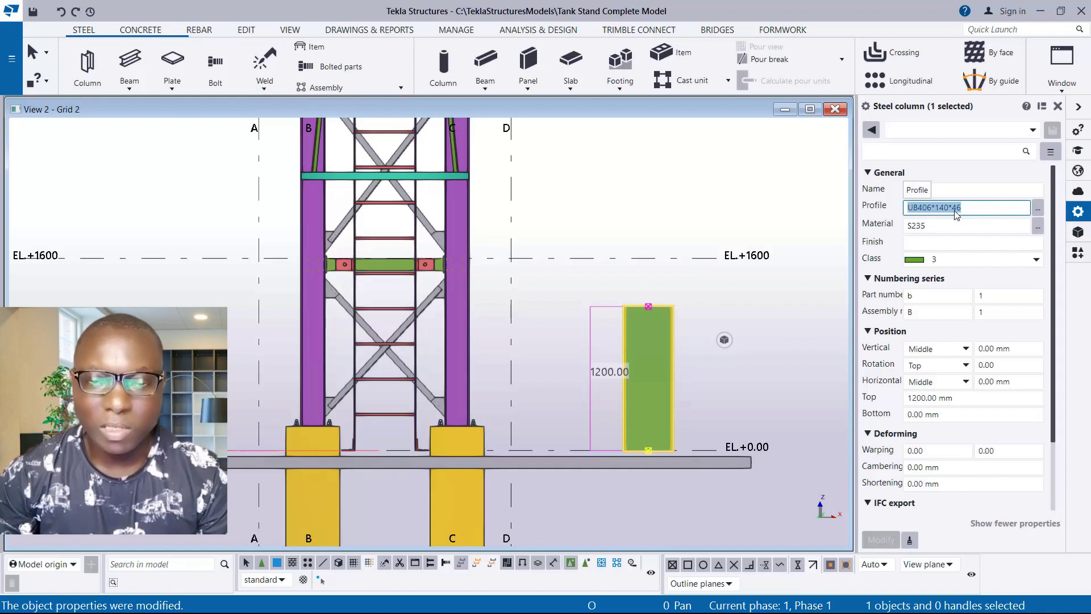
pyautogui.moveTo(967, 209); pyautogui.dragTo(901, 211)
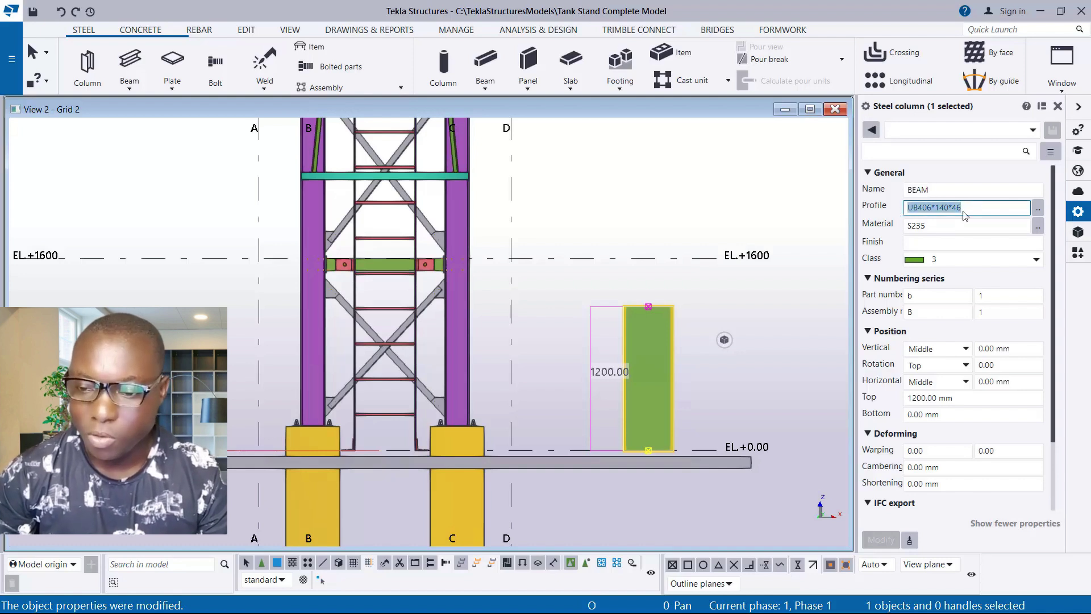
pyautogui.click(1038, 210)
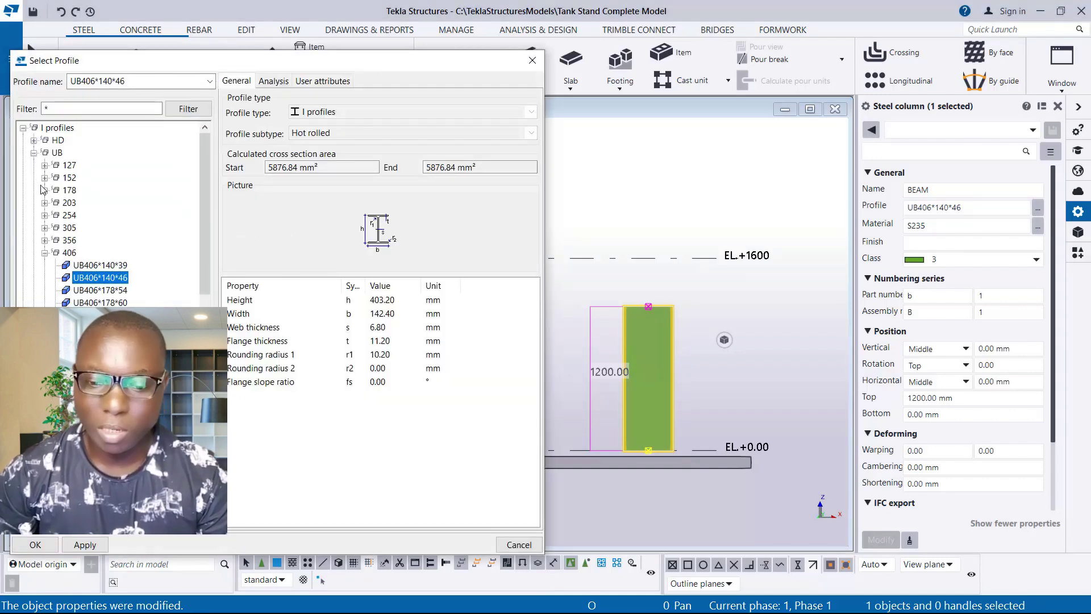
pyautogui.doubleClick(28, 129)
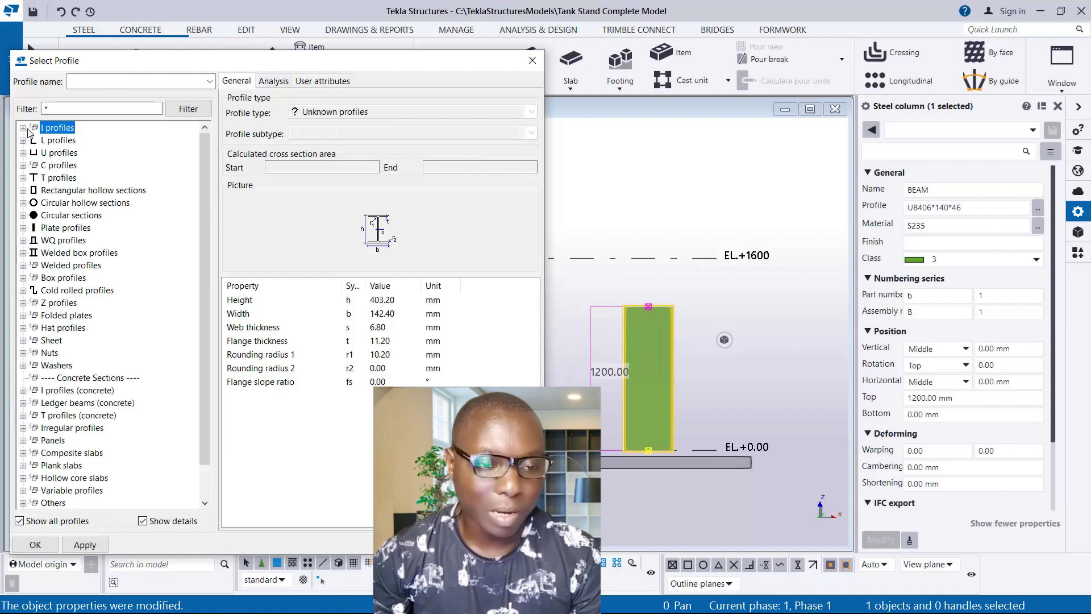
pyautogui.click(23, 203)
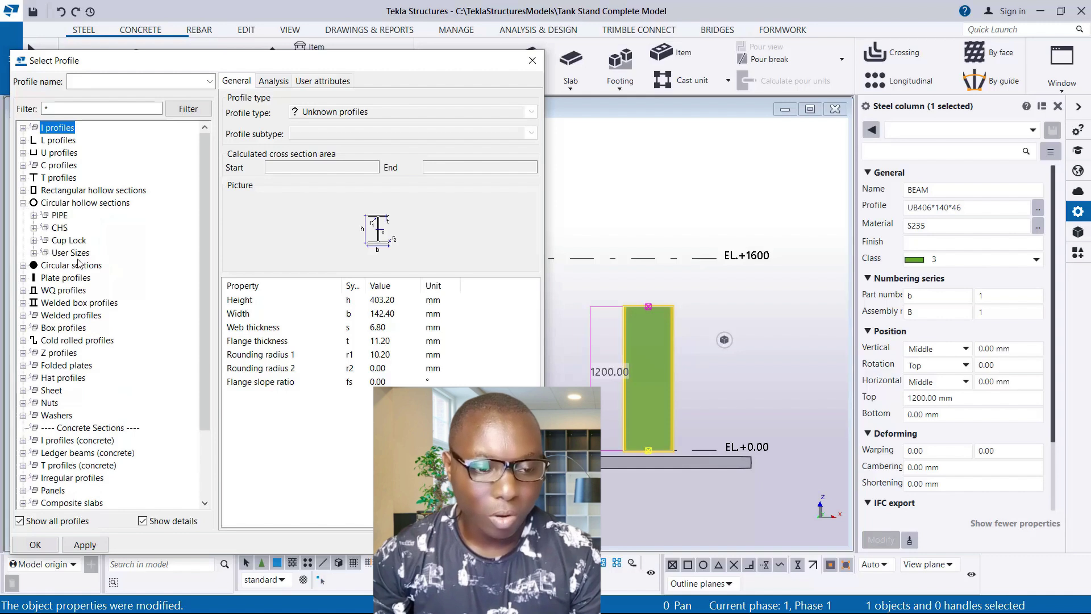
pyautogui.click(34, 254)
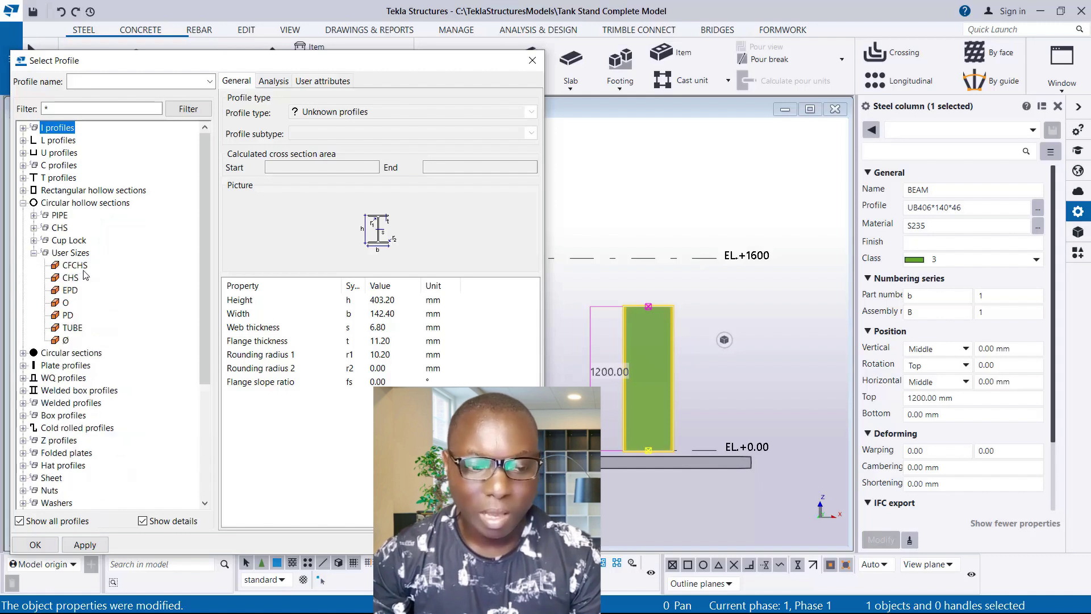
pyautogui.click(65, 340)
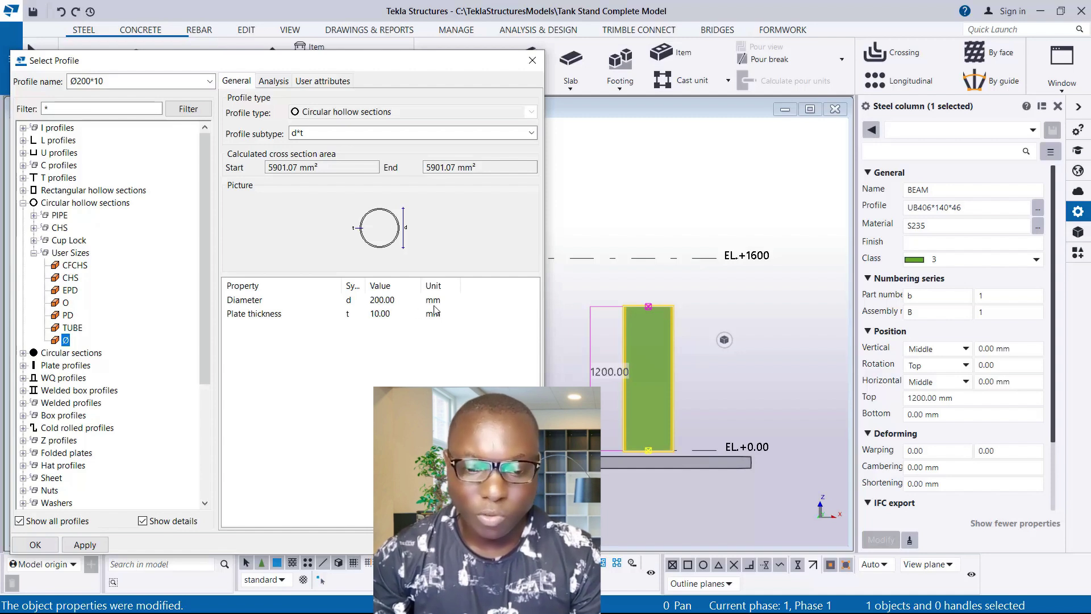
pyautogui.click(86, 544)
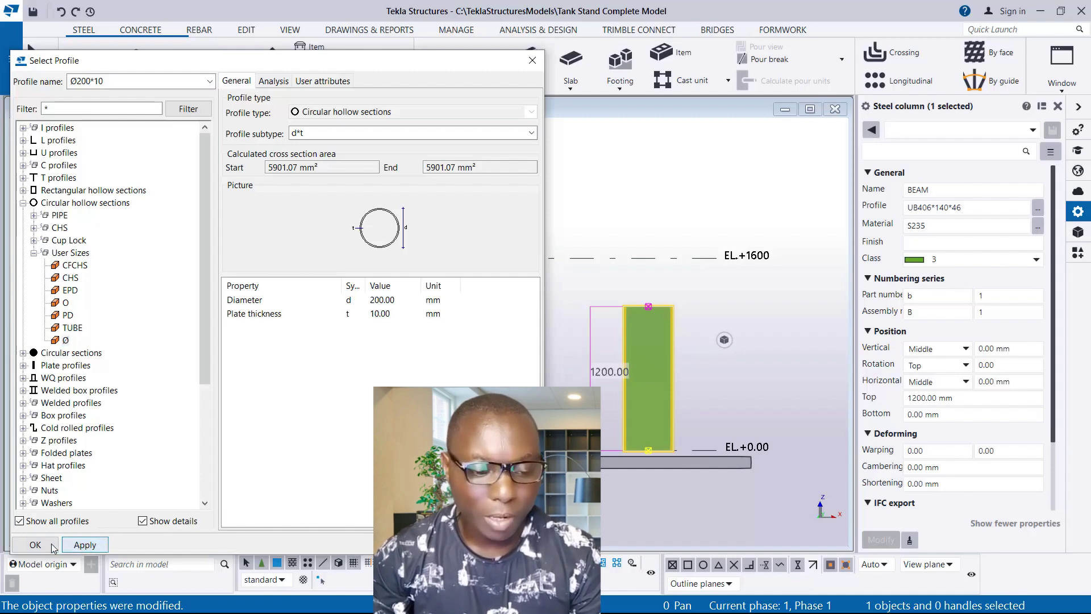
pyautogui.click(35, 544)
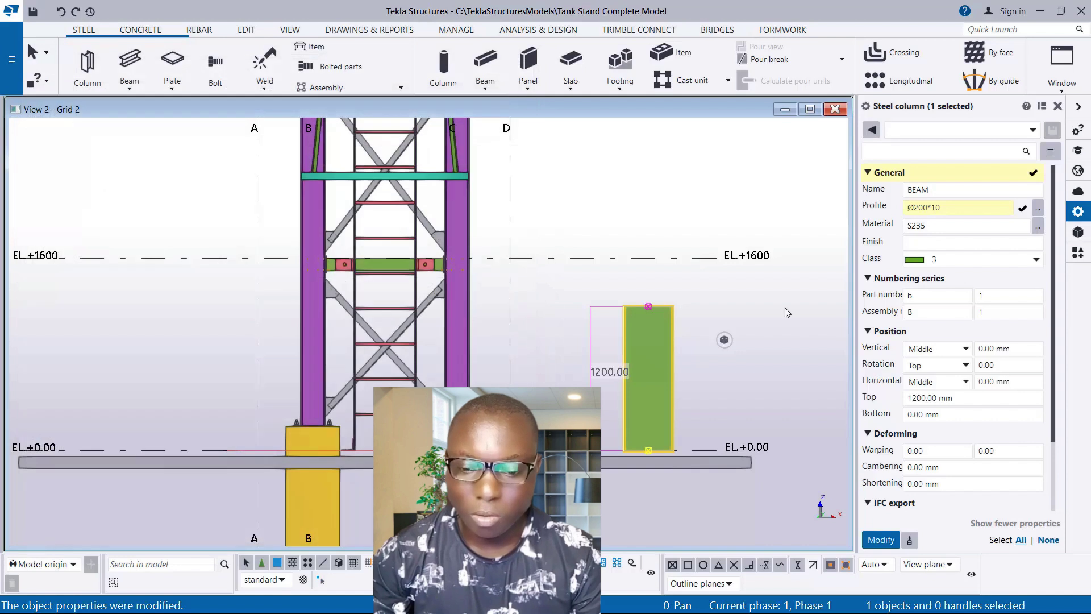
pyautogui.click(886, 547)
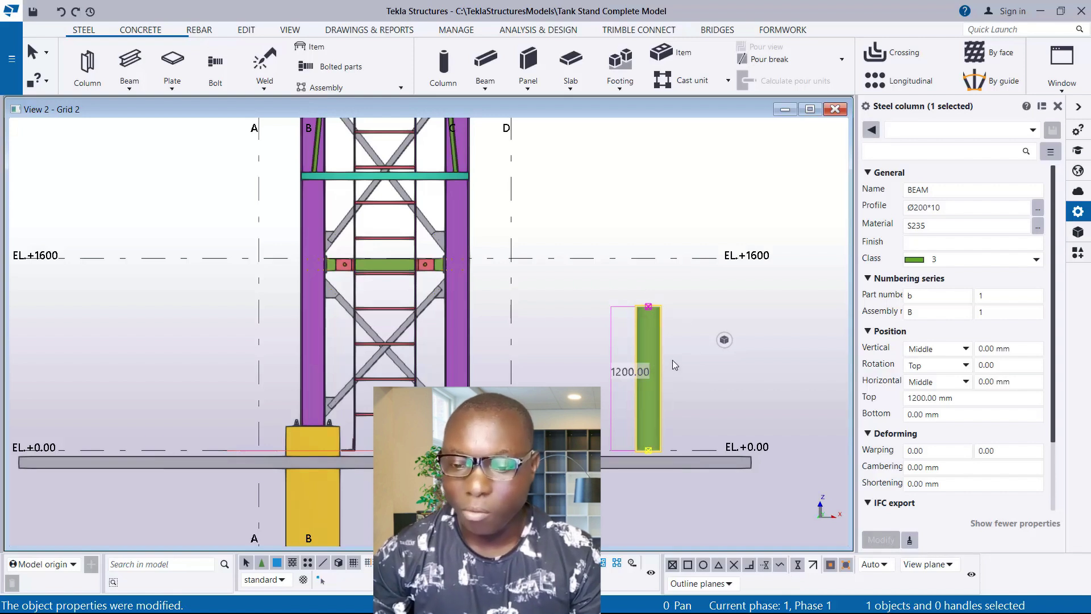
# - Set the column's profile to Ø1200*5, rename the member VESSEL, and apply both changes
pyautogui.click(917, 209)
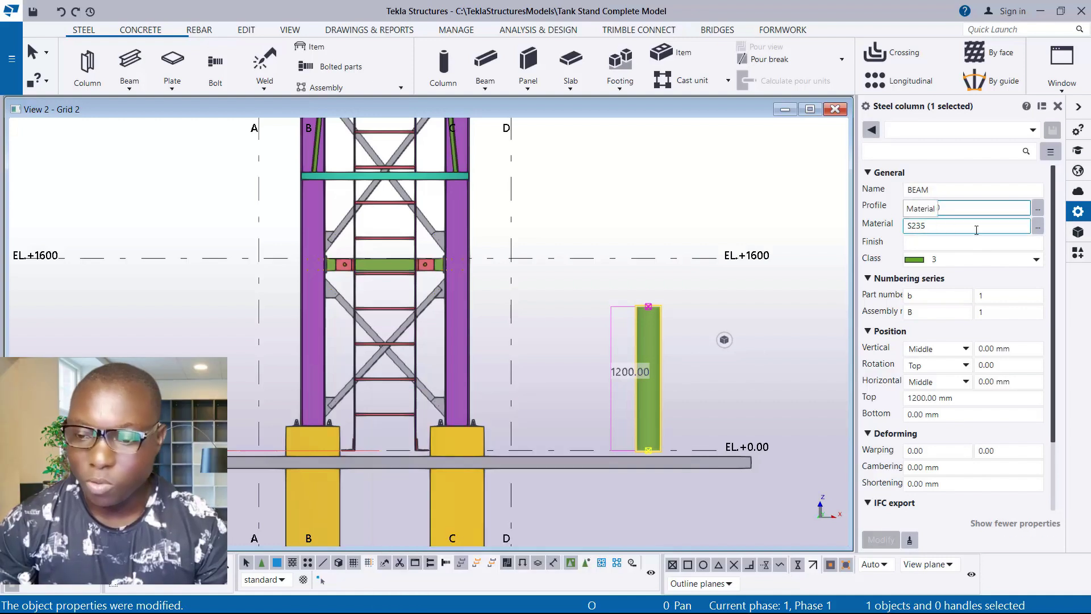
pyautogui.click(963, 210)
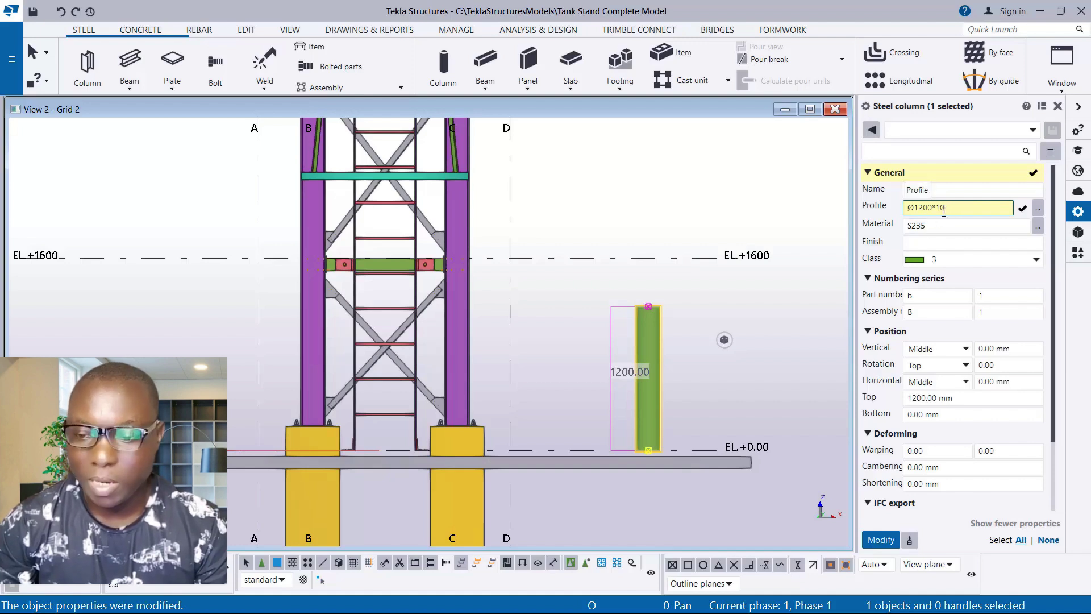
pyautogui.moveTo(942, 209); pyautogui.dragTo(945, 210)
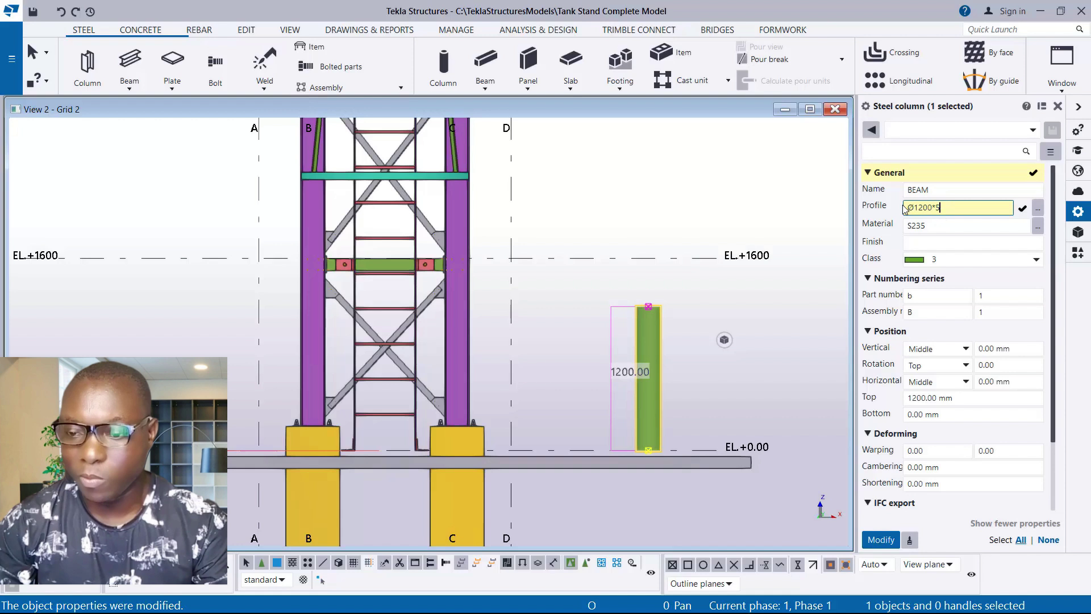
pyautogui.click(948, 190)
pyautogui.moveTo(948, 190); pyautogui.dragTo(897, 198)
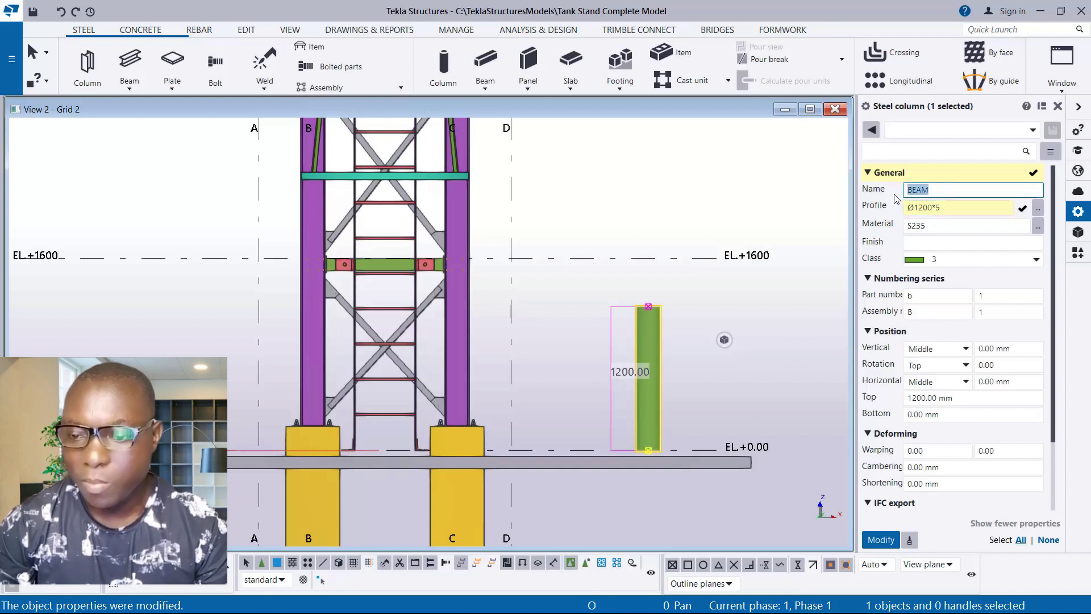
pyautogui.write('VESSEL')
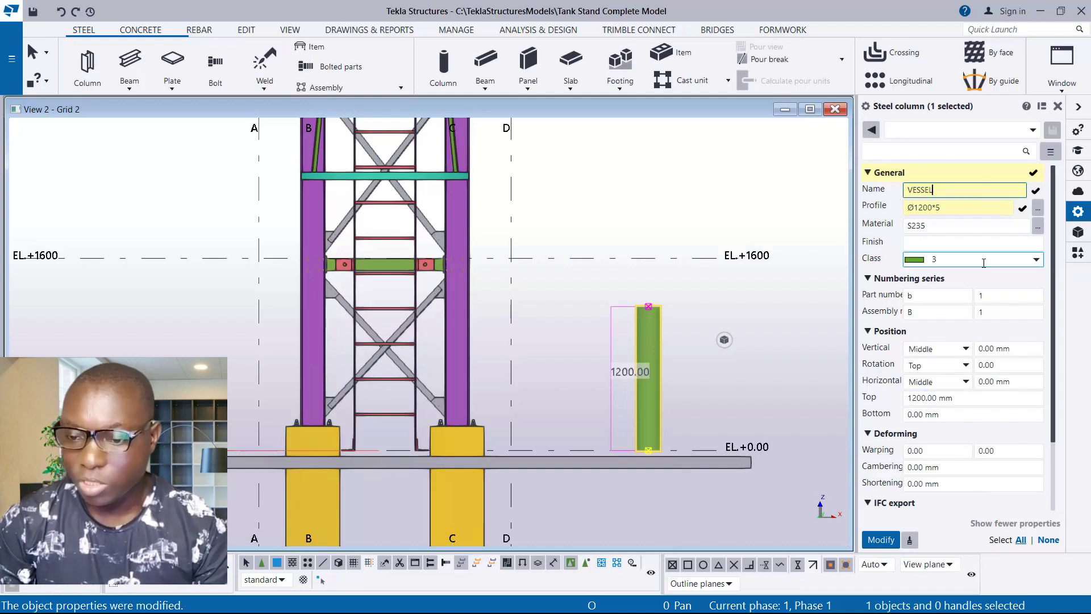
pyautogui.click(881, 540)
# - Switch the Grid 2 view to 3D and examine the hollow vessel cylinder from several angles
pyautogui.scroll(-1, 555, 404)
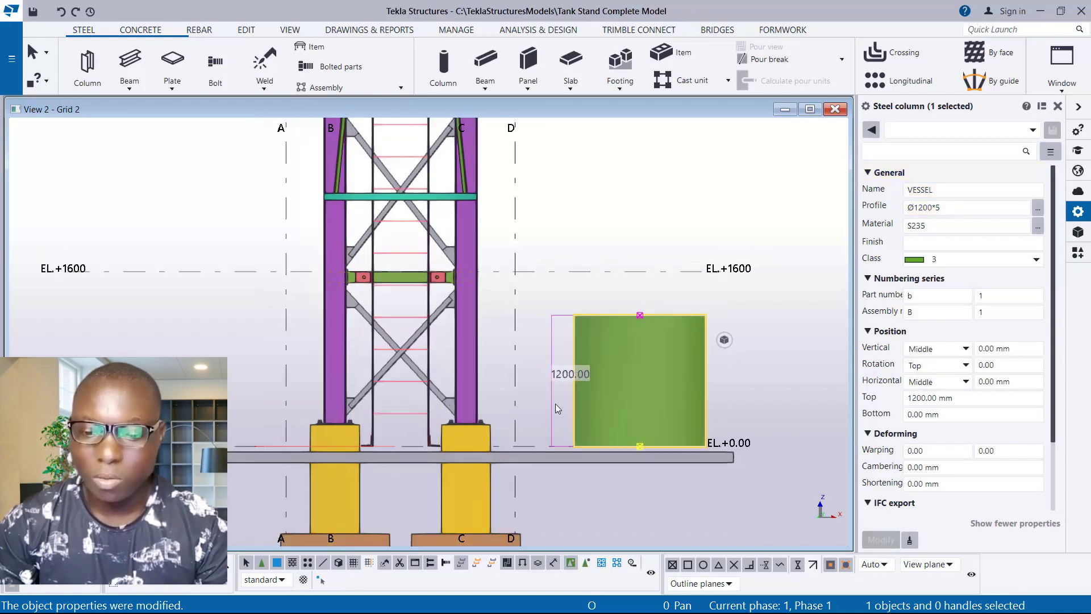
pyautogui.hotkey('ctrl', 'p')
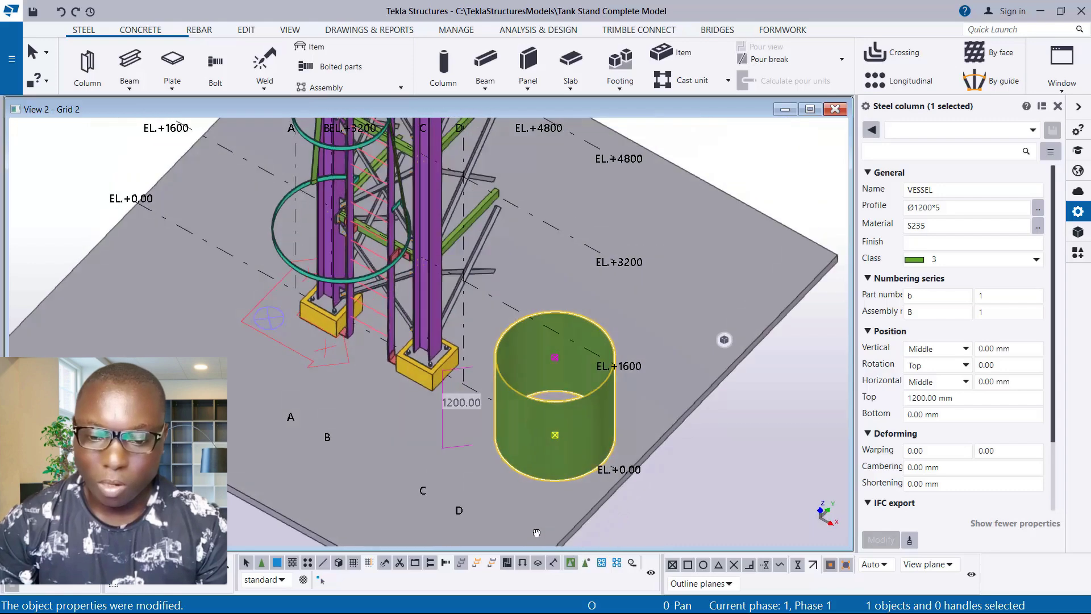
pyautogui.keyDown('ctrl'); pyautogui.moveTo(592, 373); pyautogui.dragTo(577, 480, button='middle'); pyautogui.keyUp('ctrl')
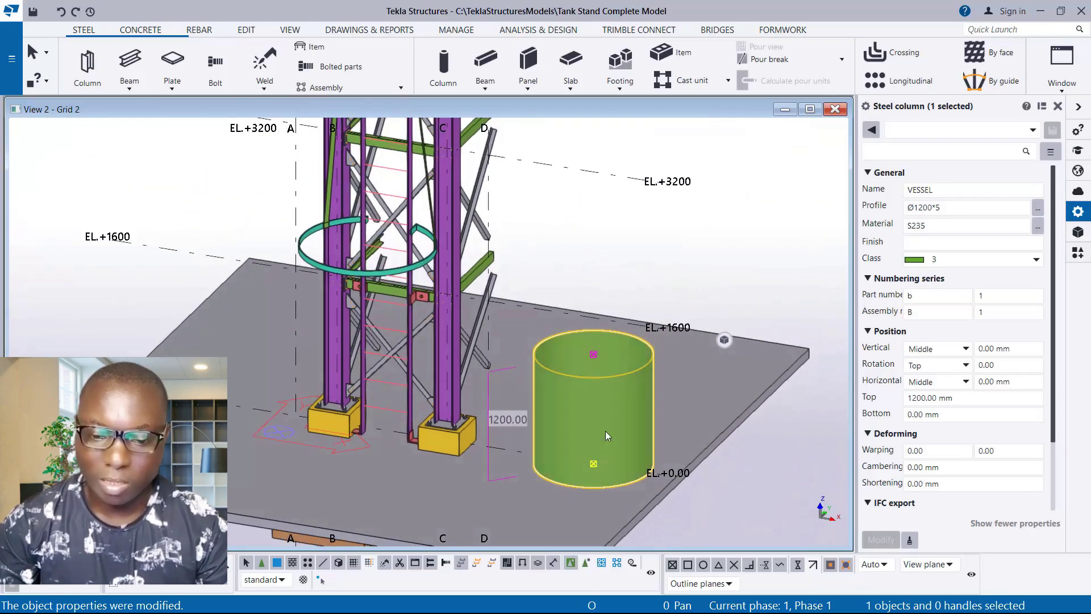
pyautogui.scroll(2, 616, 514)
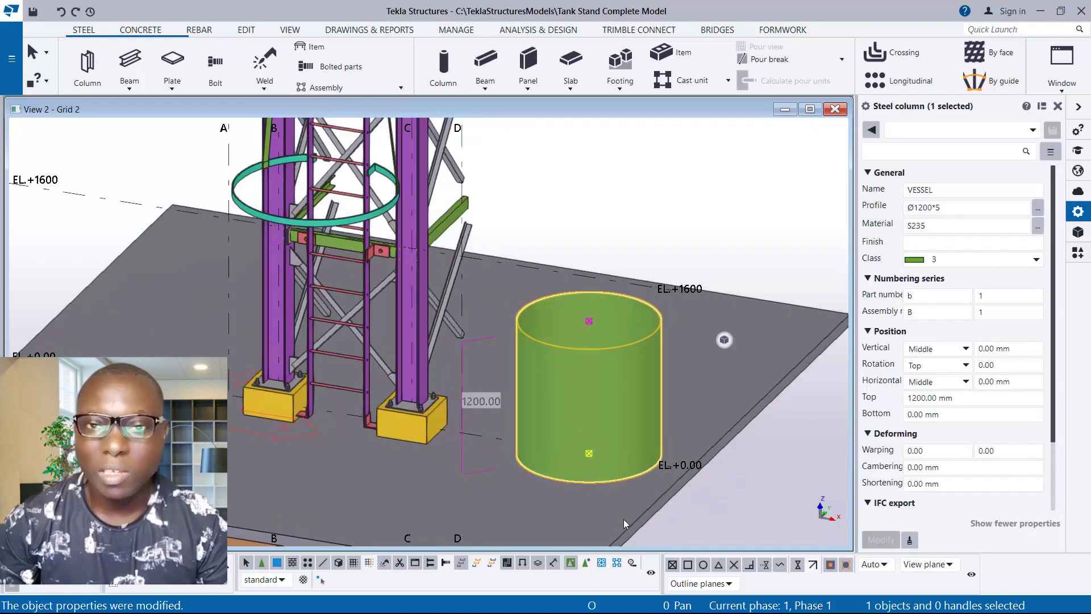
pyautogui.keyDown('ctrl'); pyautogui.moveTo(606, 447); pyautogui.dragTo(597, 470, button='middle'); pyautogui.keyUp('ctrl')
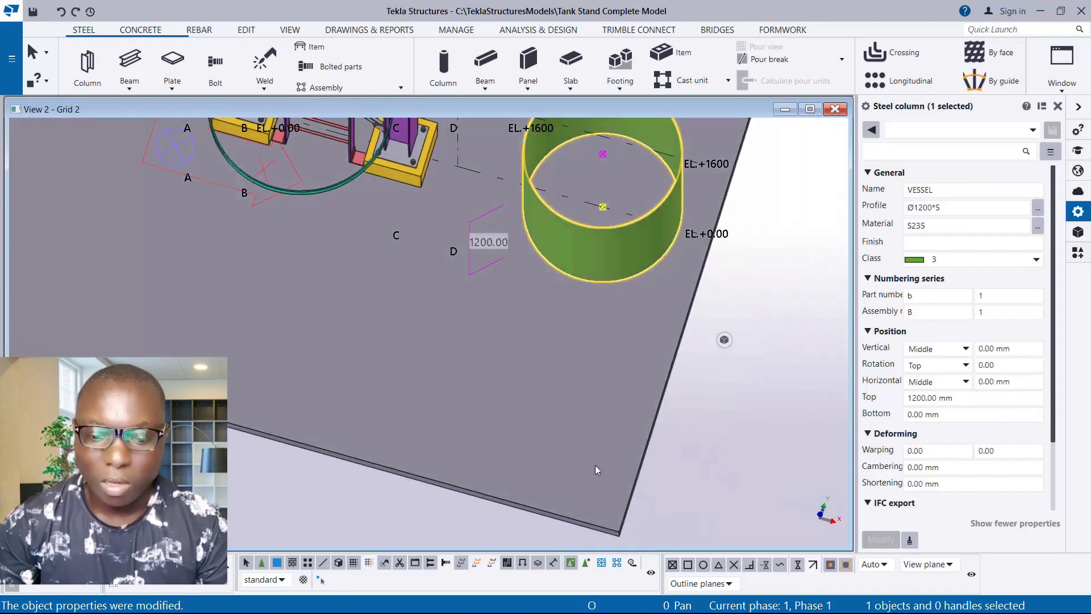
pyautogui.keyDown('ctrl'); pyautogui.moveTo(617, 175); pyautogui.dragTo(581, 258, button='middle'); pyautogui.keyUp('ctrl')
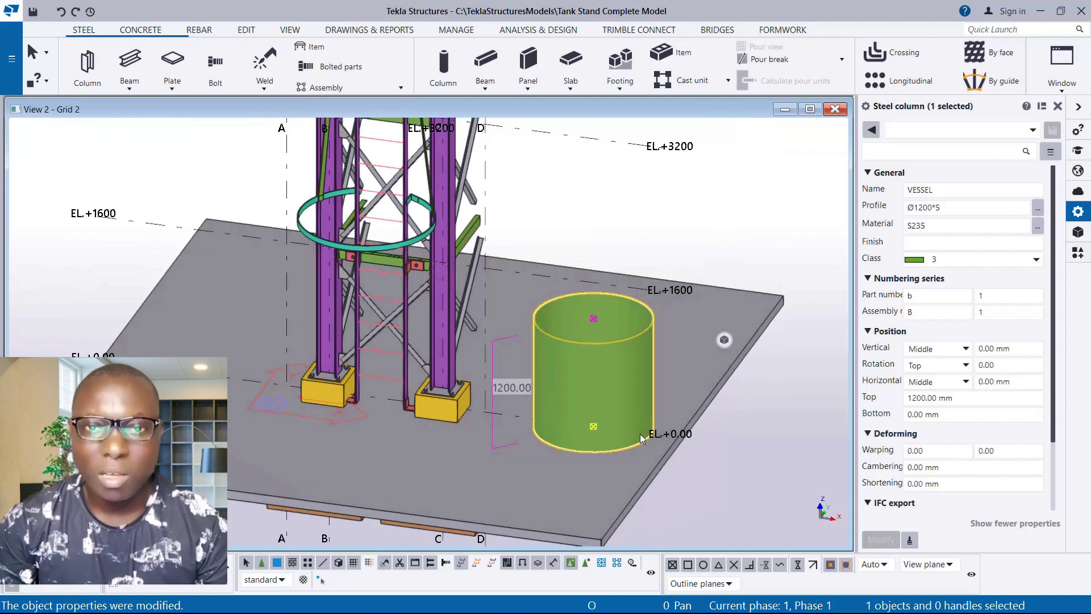
pyautogui.scroll(2, 648, 436)
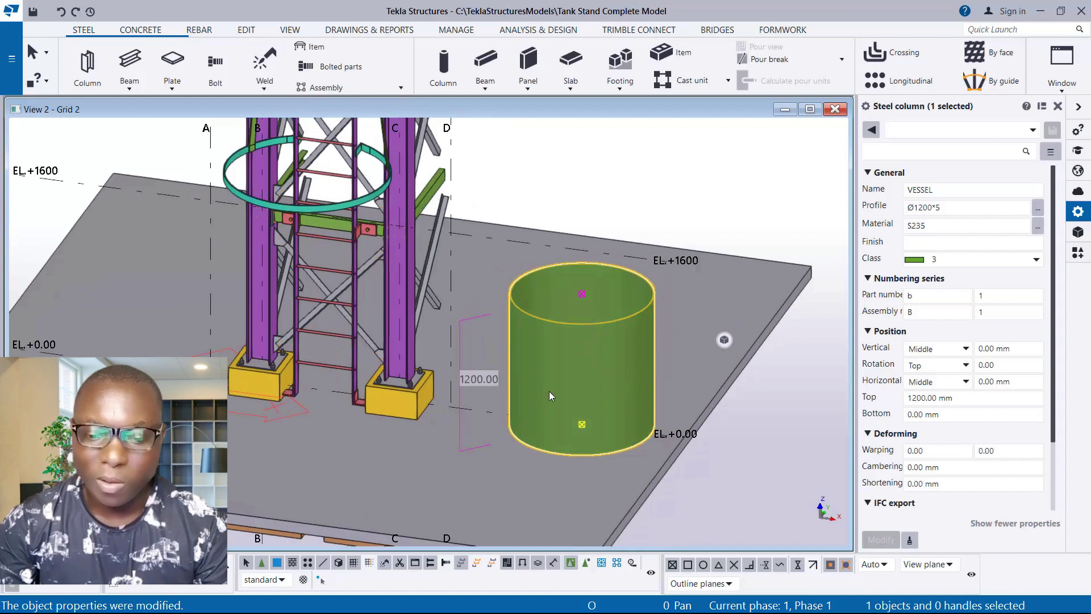
pyautogui.scroll(-2, 568, 415)
pyautogui.keyDown('ctrl'); pyautogui.moveTo(455, 534); pyautogui.dragTo(487, 436, button='middle'); pyautogui.keyUp('ctrl')
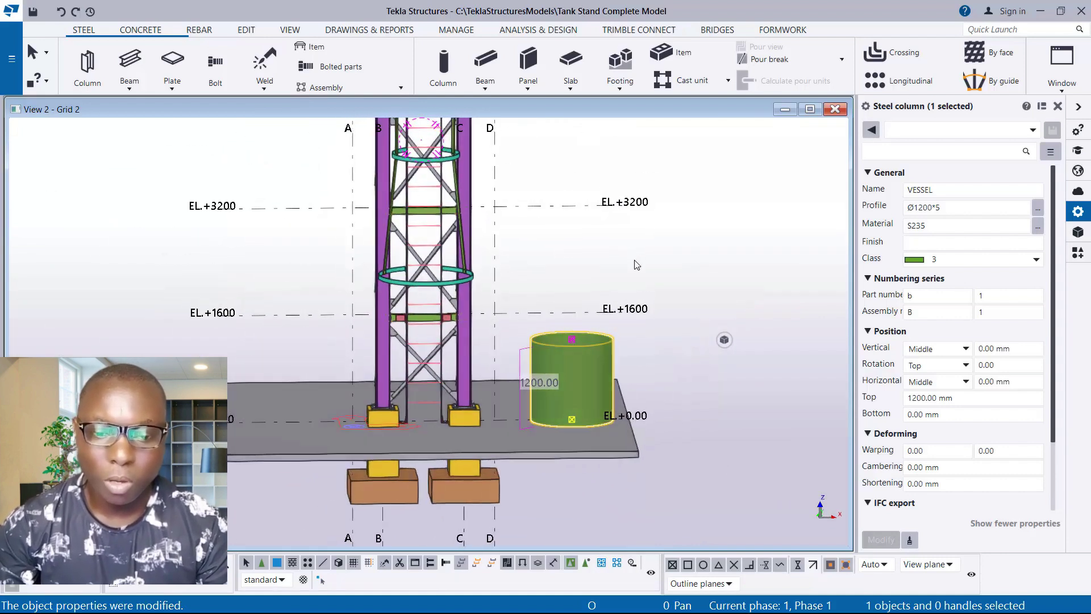
# - Set the Grid 2 view's angle to Plane in its view properties and apply the change
pyautogui.doubleClick(628, 238)
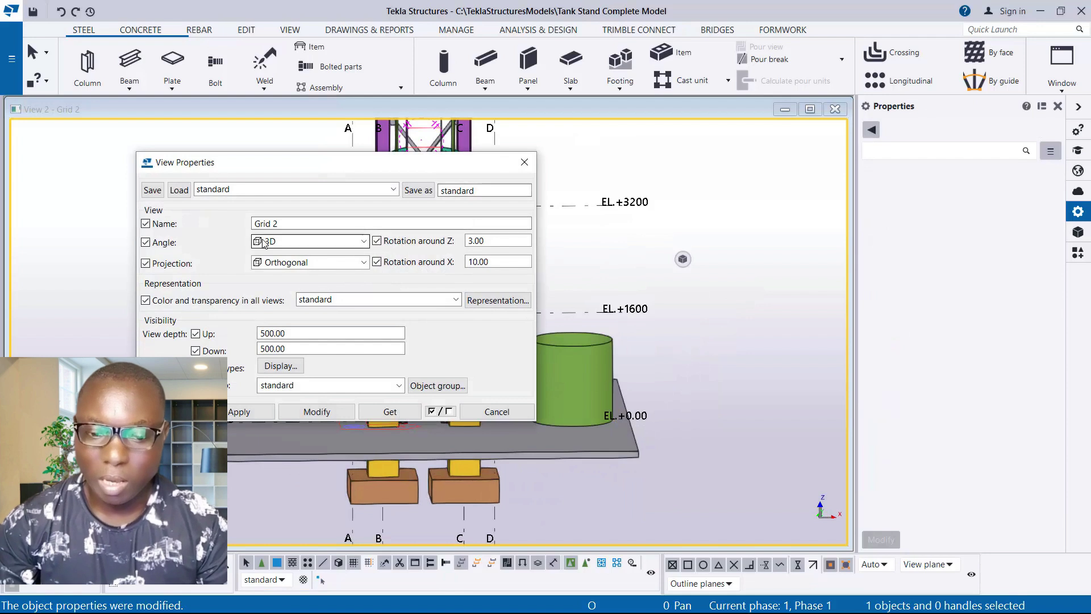
pyautogui.click(283, 242)
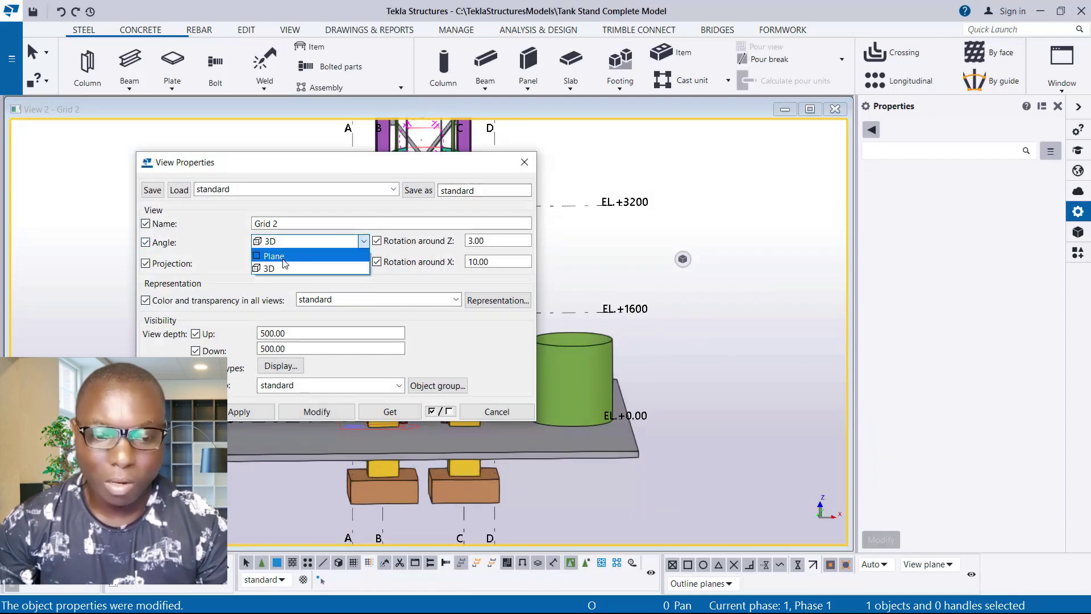
pyautogui.click(284, 256)
pyautogui.click(316, 412)
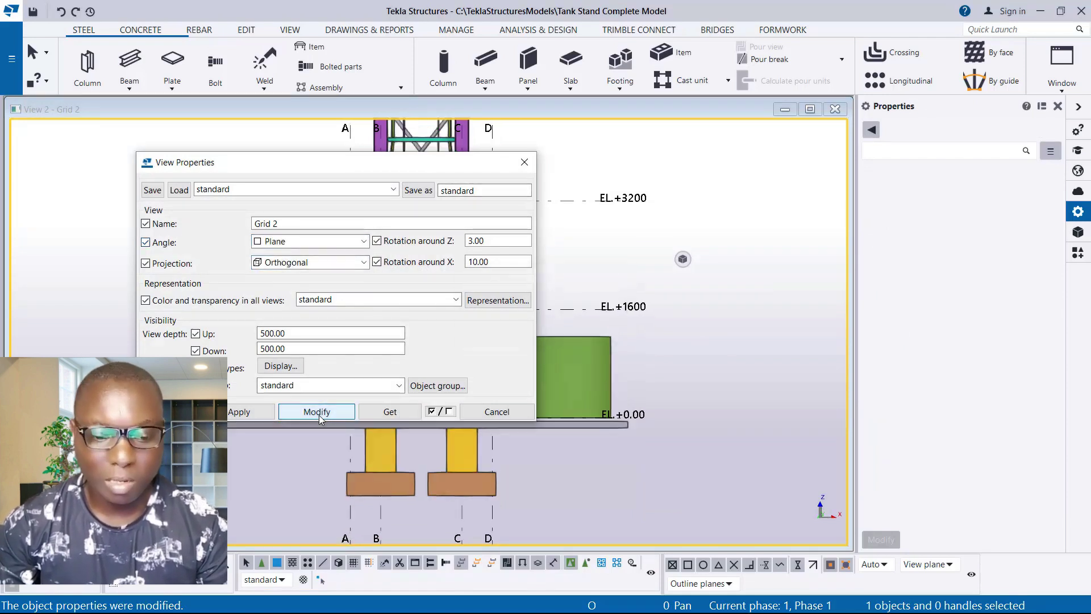
pyautogui.click(193, 411)
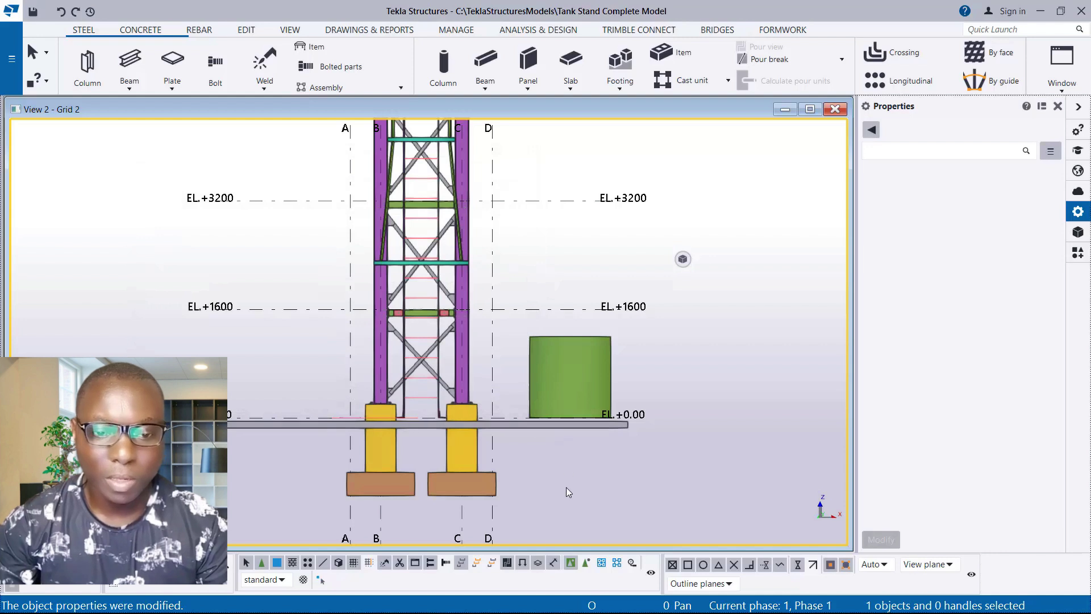
pyautogui.scroll(-3, 566, 486)
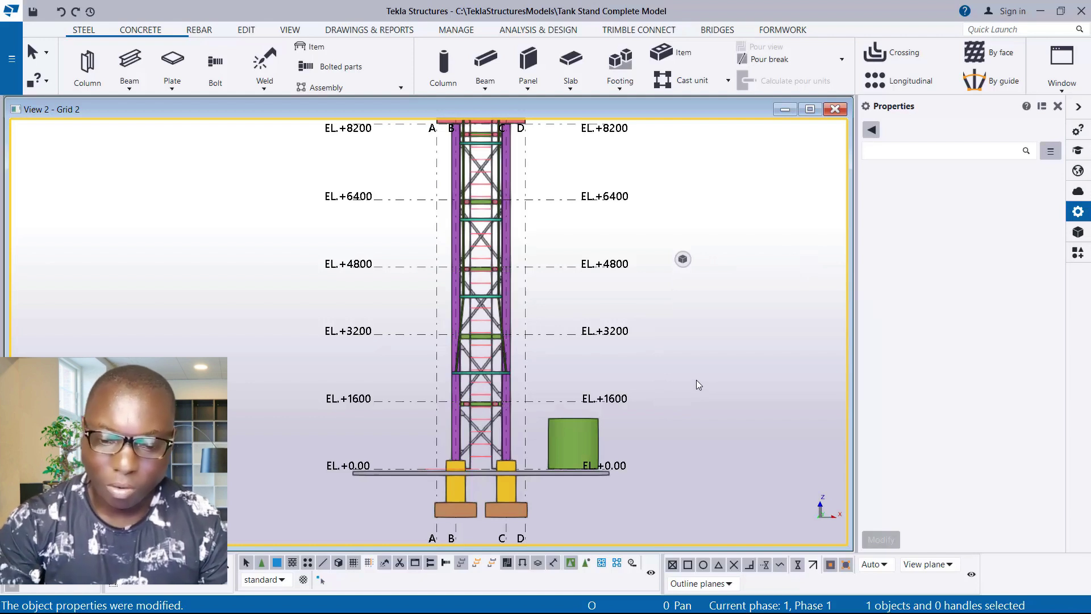
pyautogui.scroll(4, 384, 483)
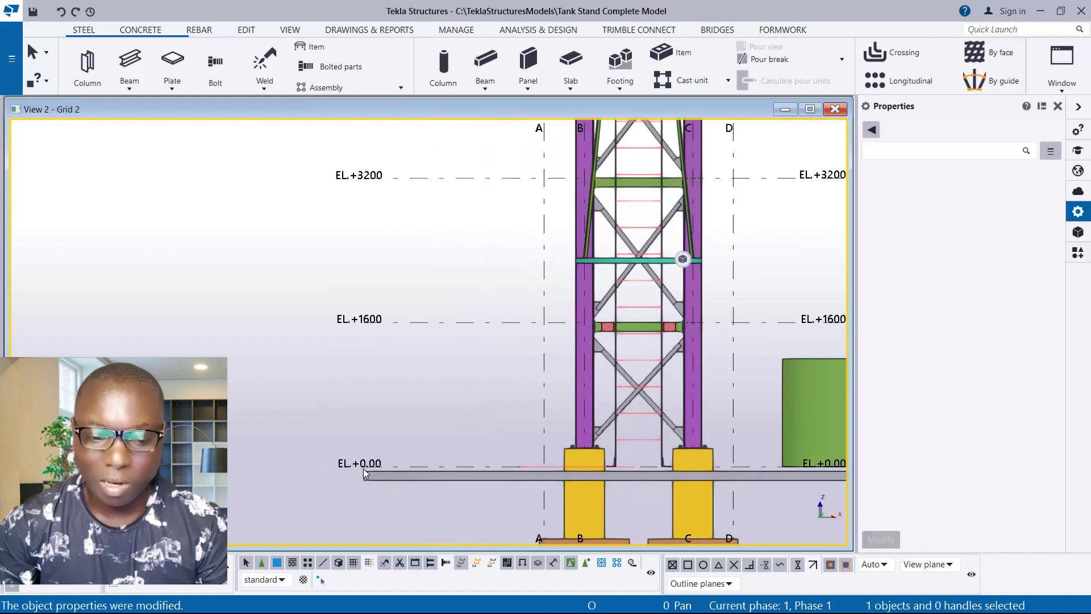
pyautogui.scroll(-2, 256, 460)
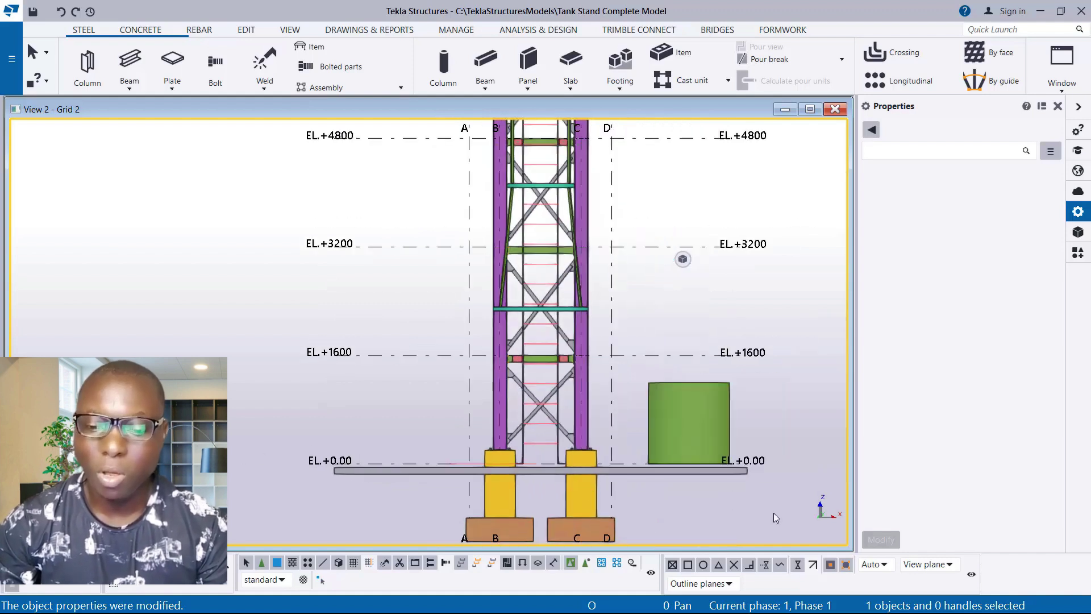
pyautogui.scroll(6, 708, 455)
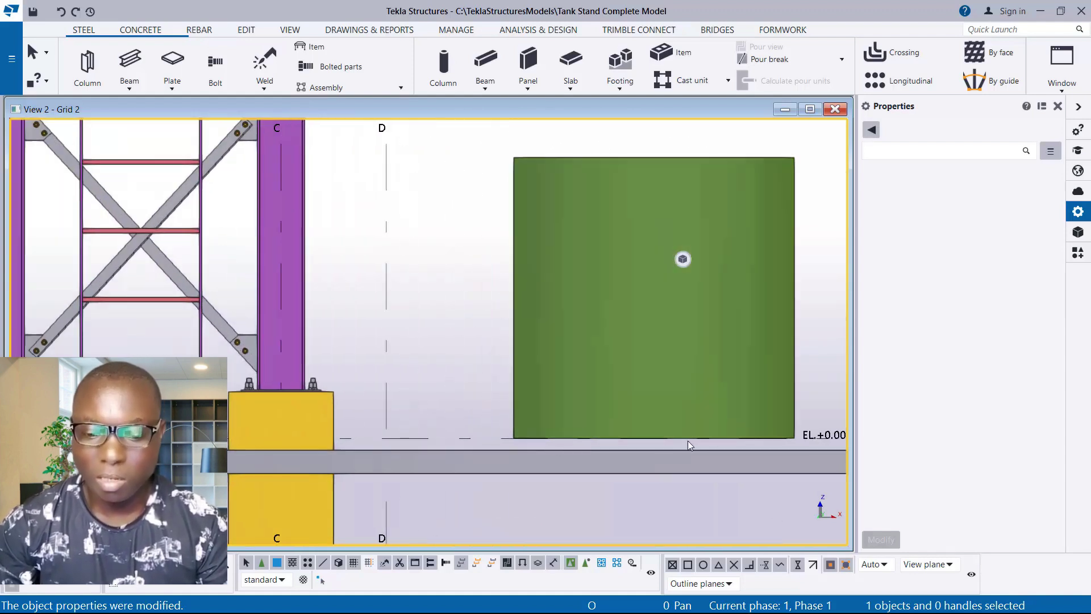
pyautogui.scroll(-4, 487, 385)
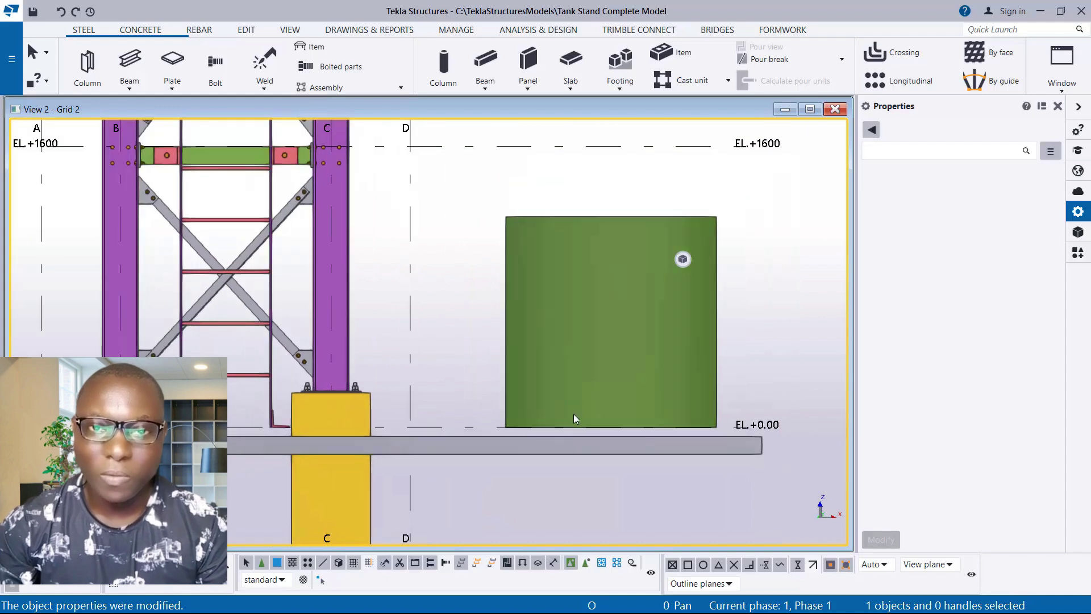
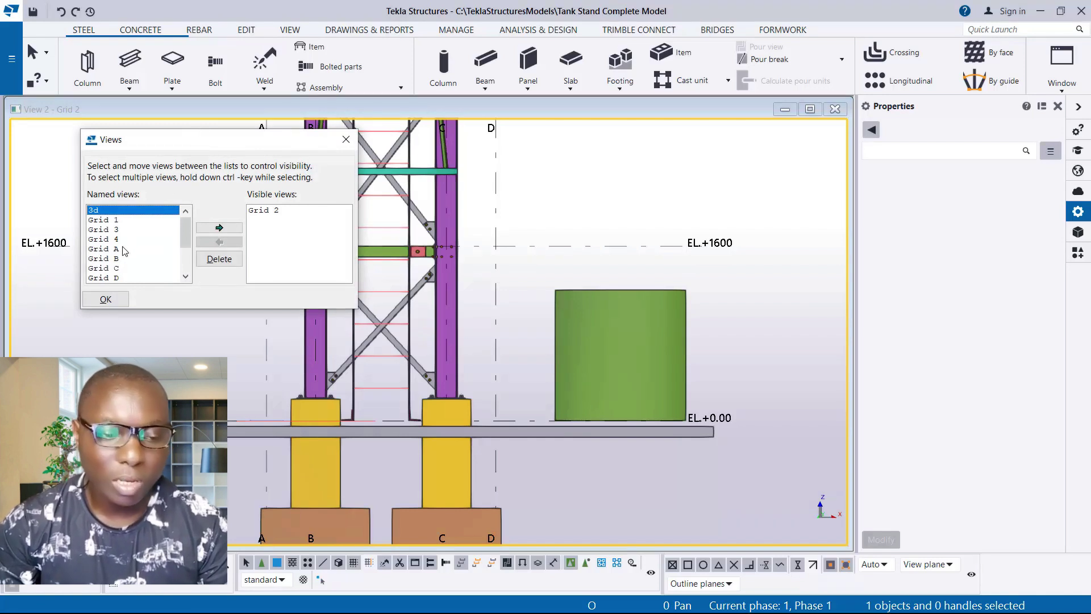
# - Make the Plan EL.+0.00 view visible and tile it vertically beside the Grid 2 view
pyautogui.scroll(-2, 125, 250)
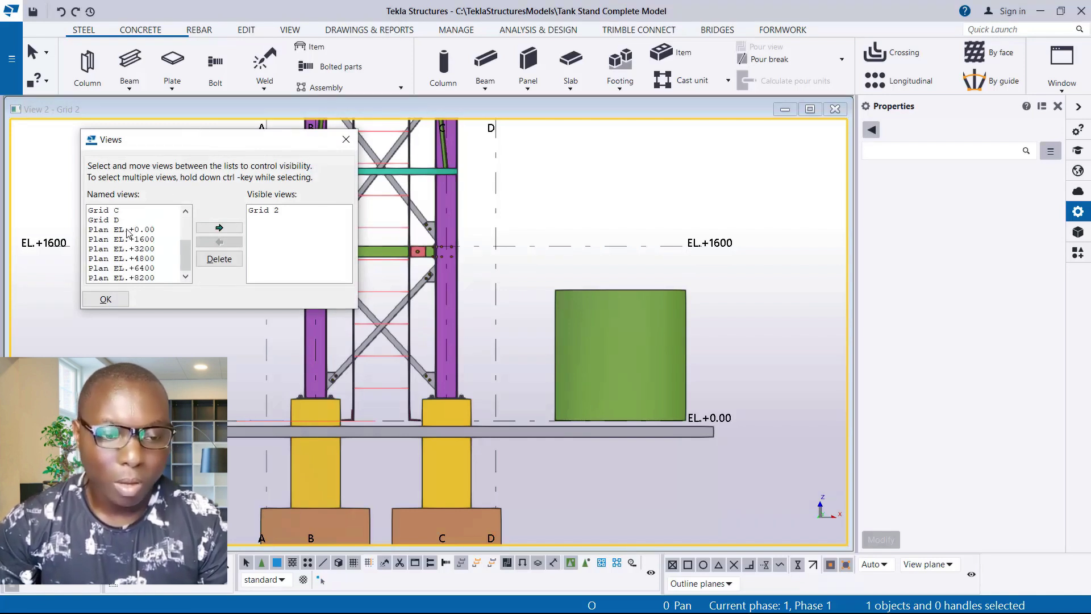
pyautogui.click(144, 230)
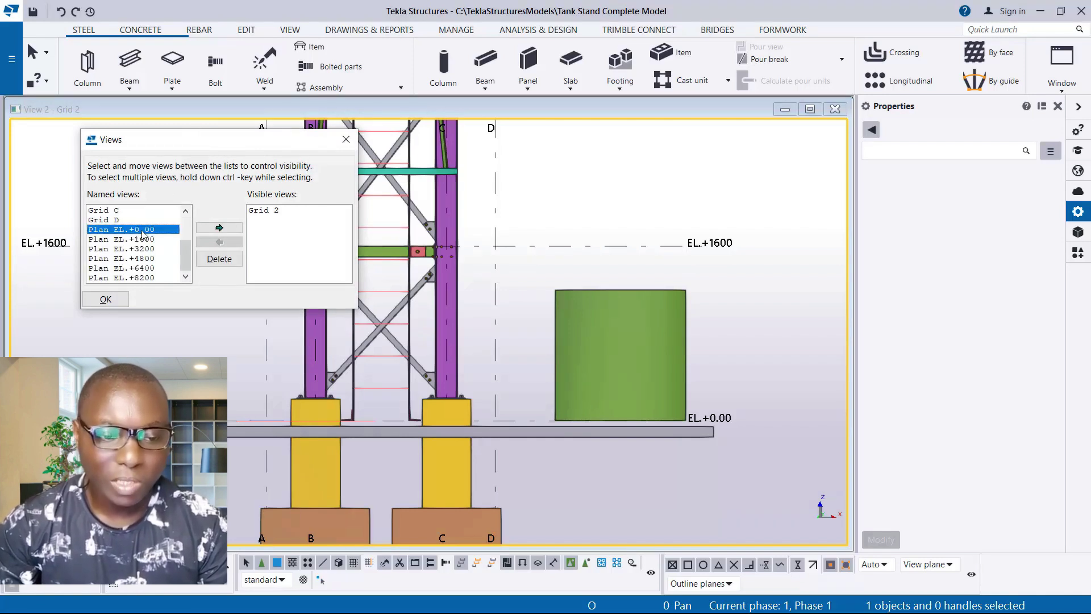
pyautogui.click(218, 227)
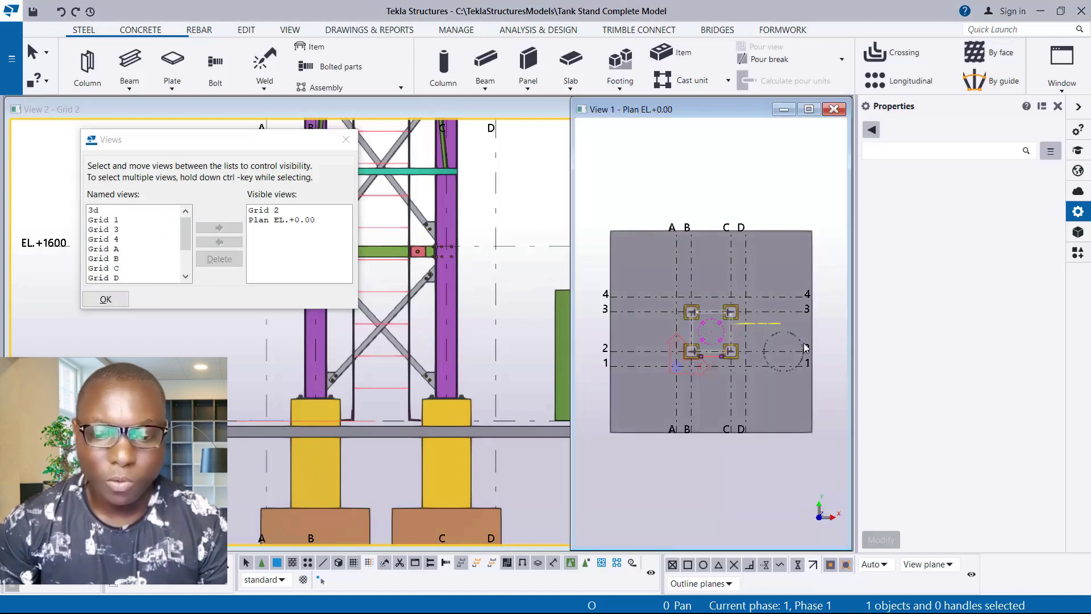
pyautogui.click(106, 303)
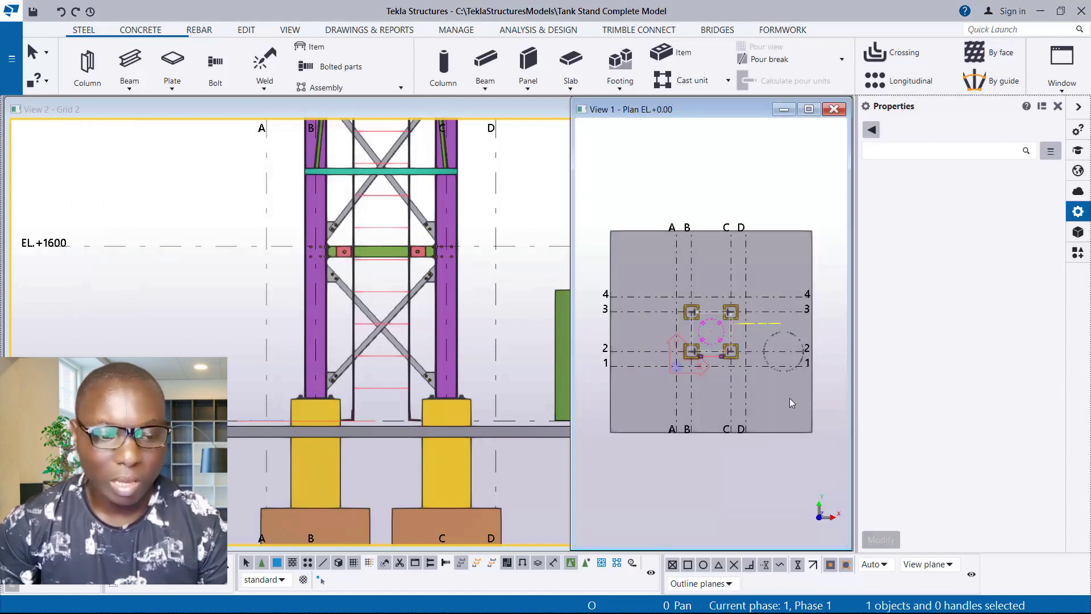
pyautogui.click(1062, 62)
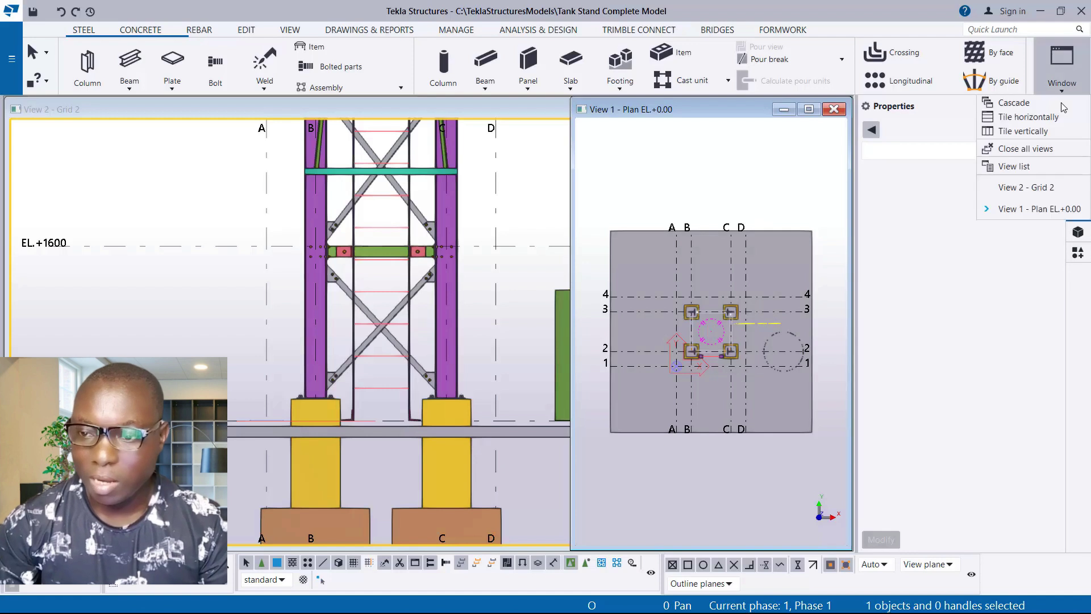
pyautogui.click(1017, 131)
# - Examine the vessel's circular outline in plan and its extents in the Grid 2 view
pyautogui.scroll(6, 350, 357)
pyautogui.scroll(-2, 228, 318)
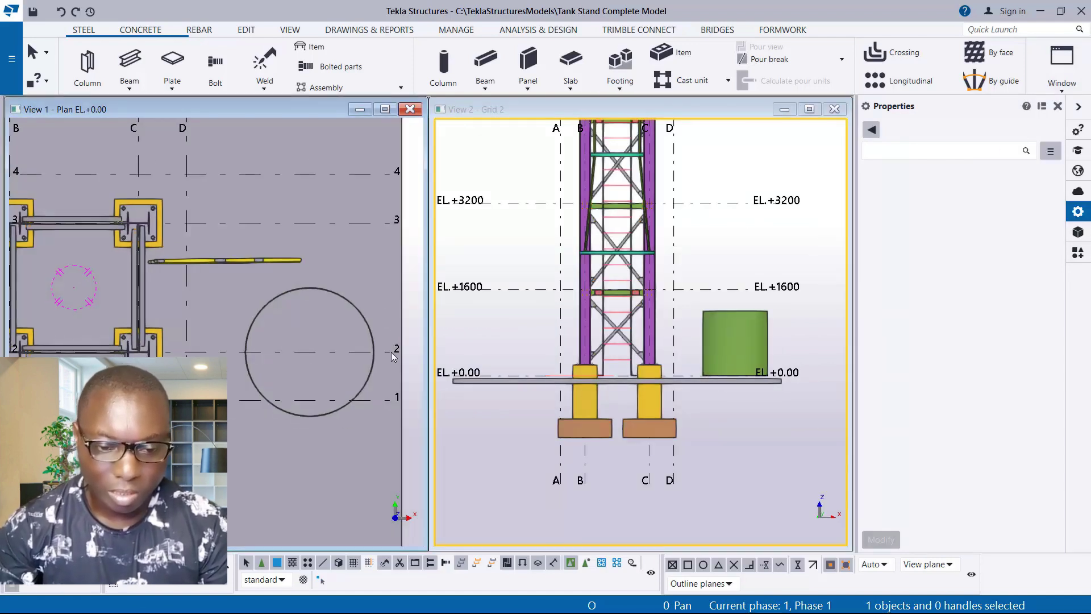
pyautogui.scroll(5, 370, 341)
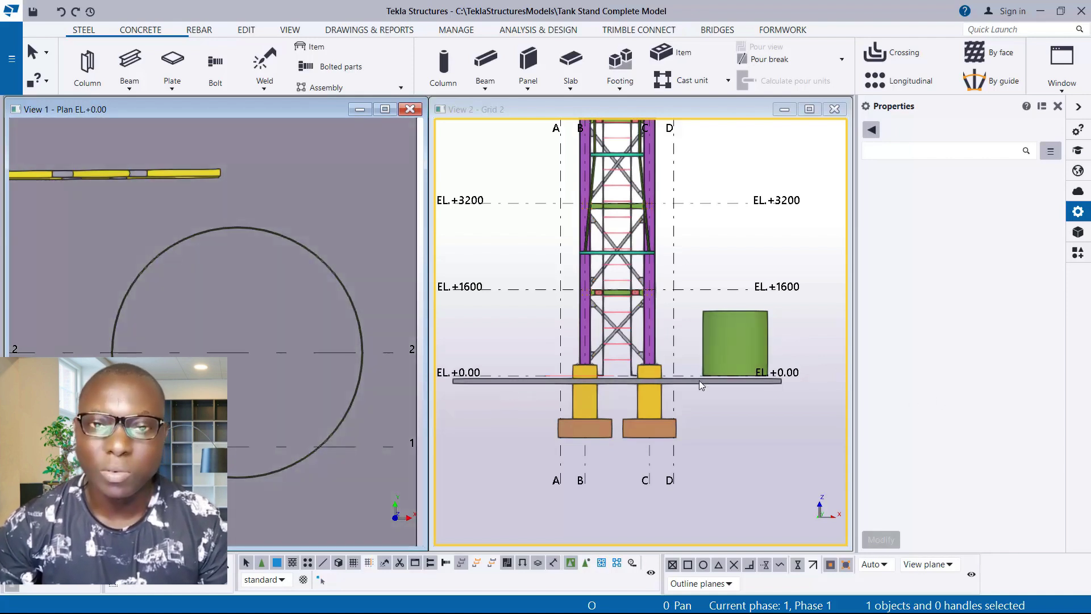
pyautogui.scroll(-2, 699, 380)
pyautogui.scroll(2, 518, 380)
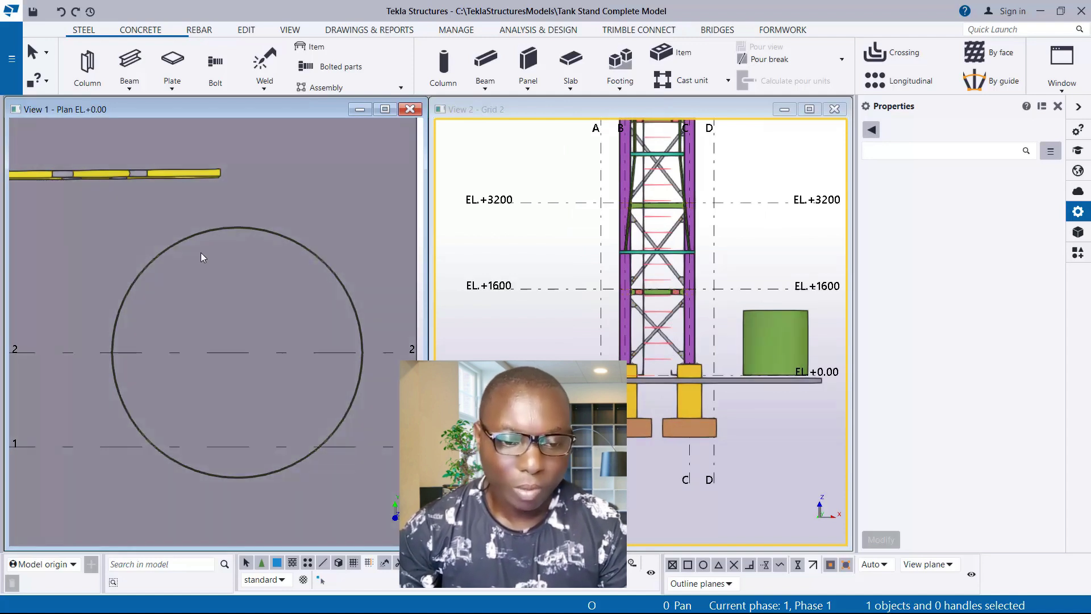
pyautogui.click(243, 229)
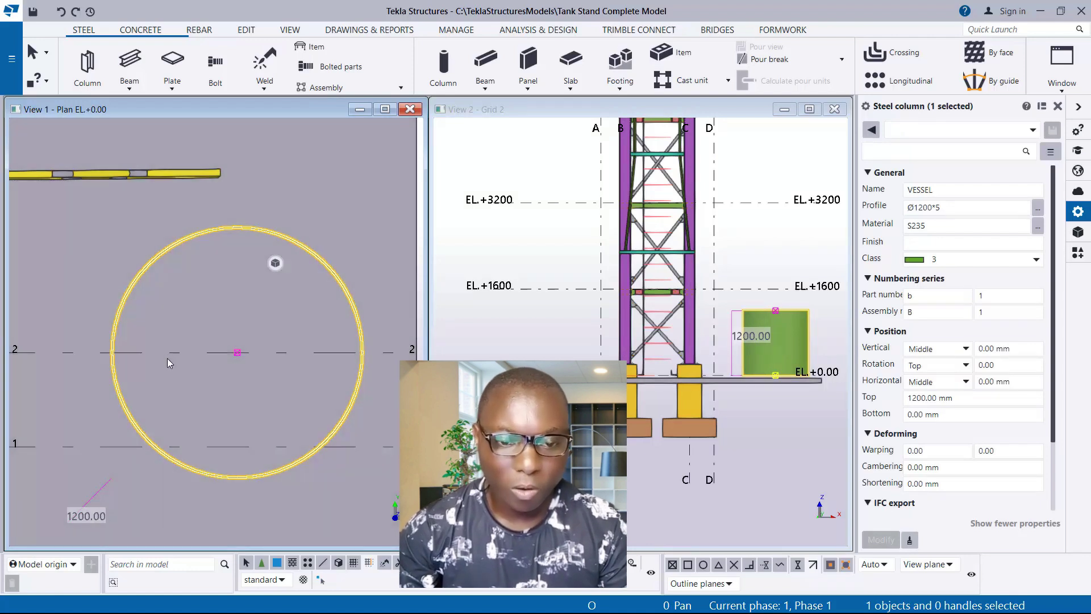
pyautogui.scroll(2, 188, 378)
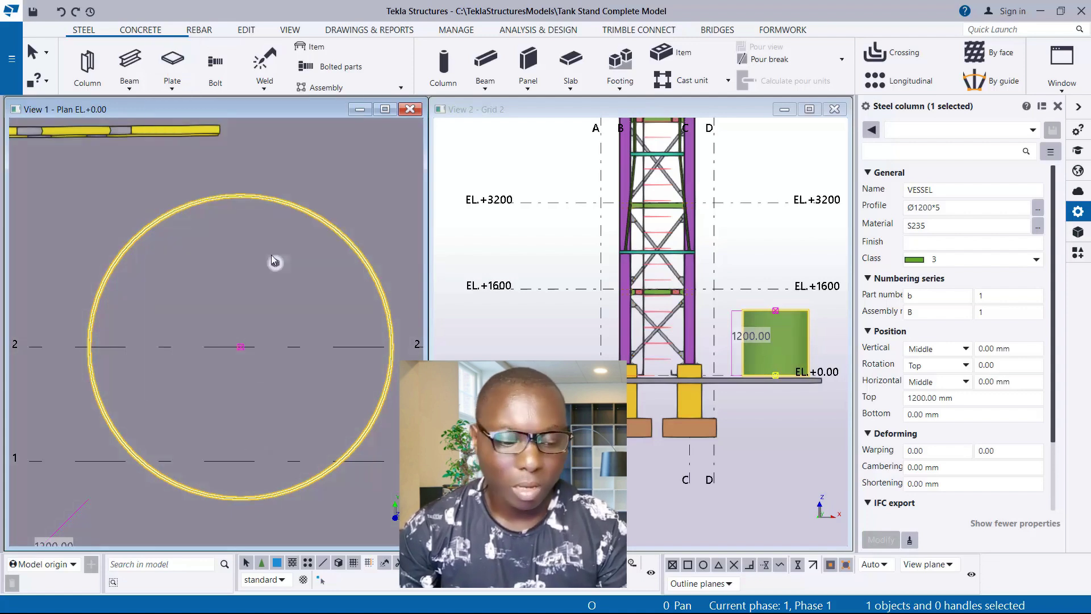
pyautogui.rightClick(292, 145)
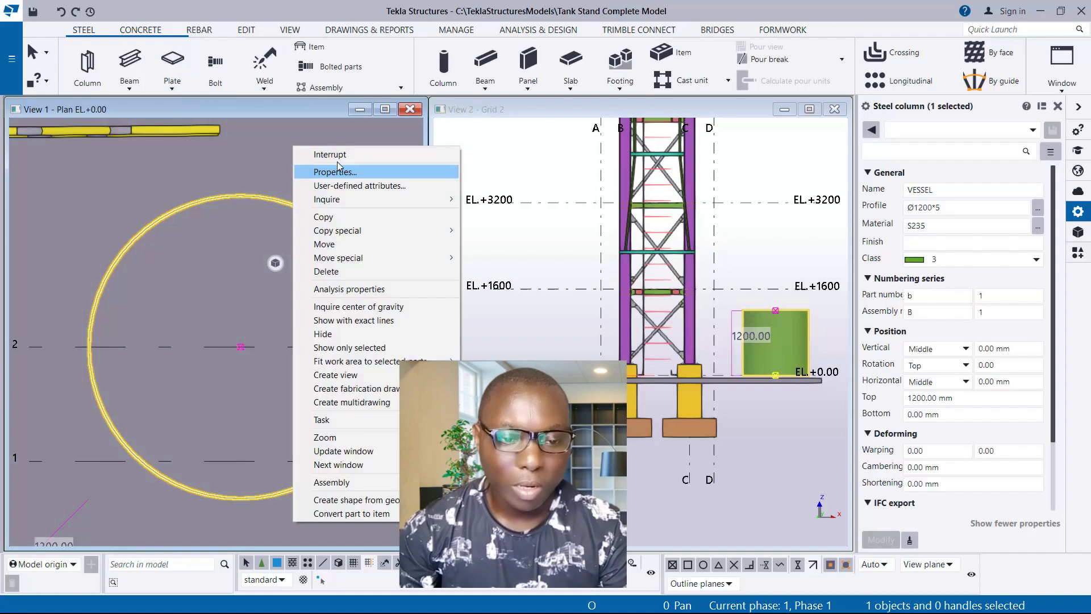
pyautogui.click(308, 159)
pyautogui.click(294, 158)
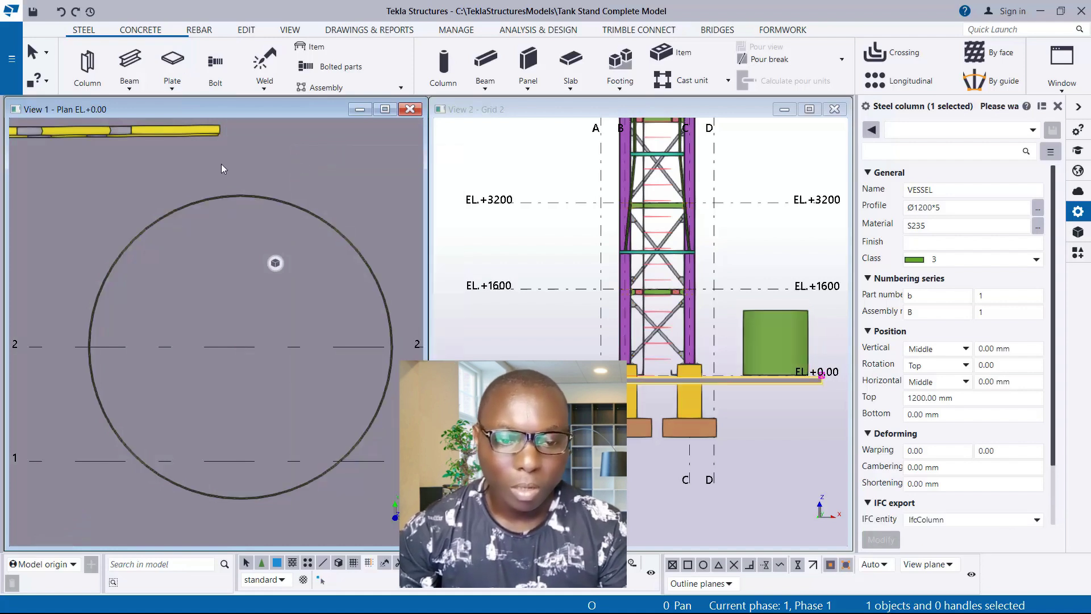
# - Create a four-cornered PL10 contour plate in the plan view, with corners near the four quadrant points of the vessel's circle
pyautogui.click(178, 68)
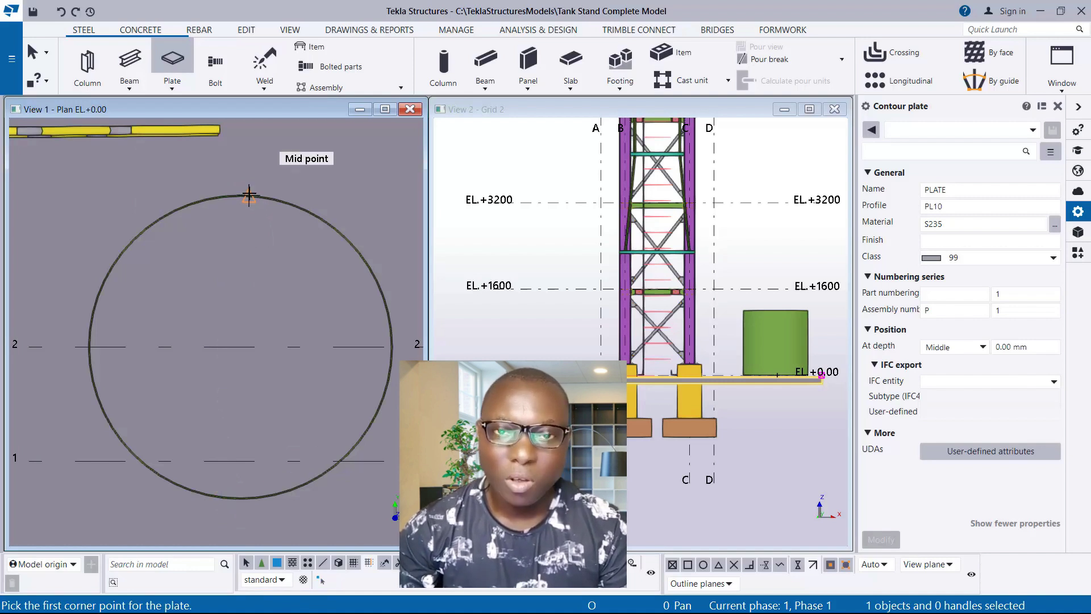
pyautogui.click(260, 230)
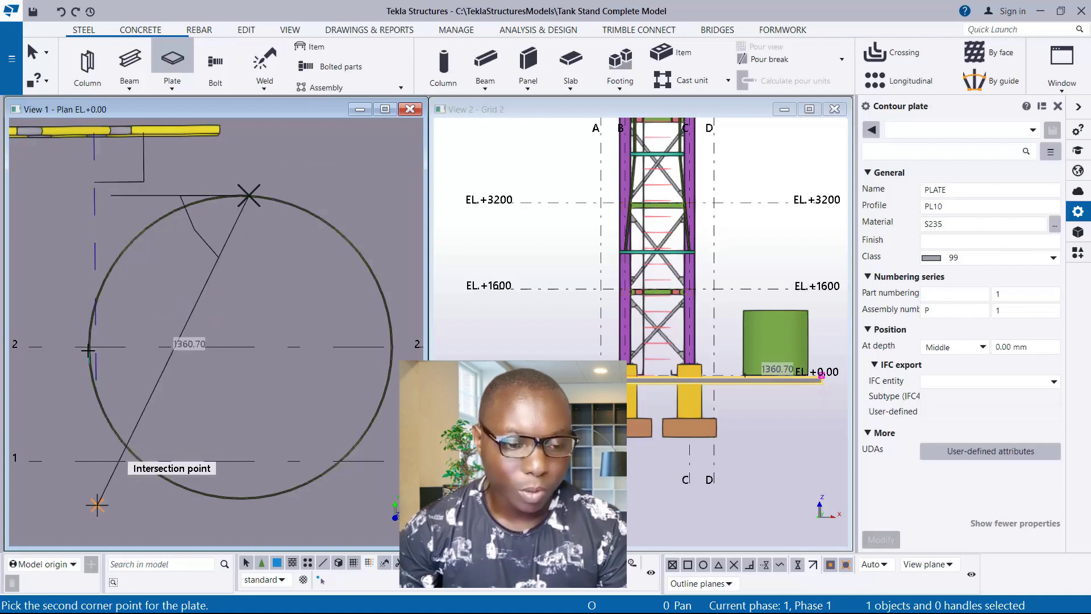
pyautogui.scroll(2, 88, 350)
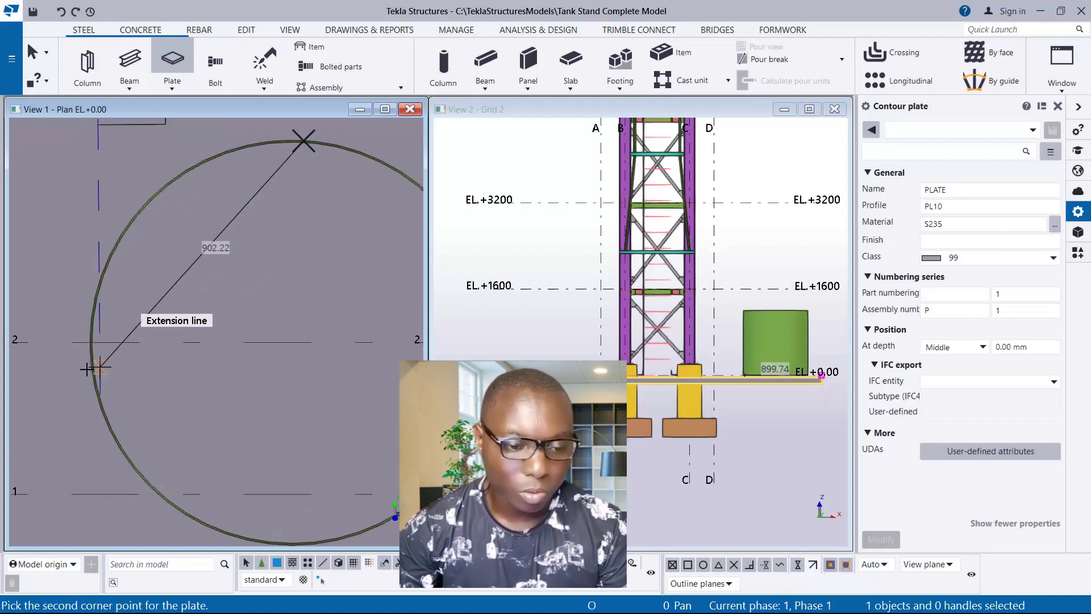
pyautogui.scroll(3, 87, 370)
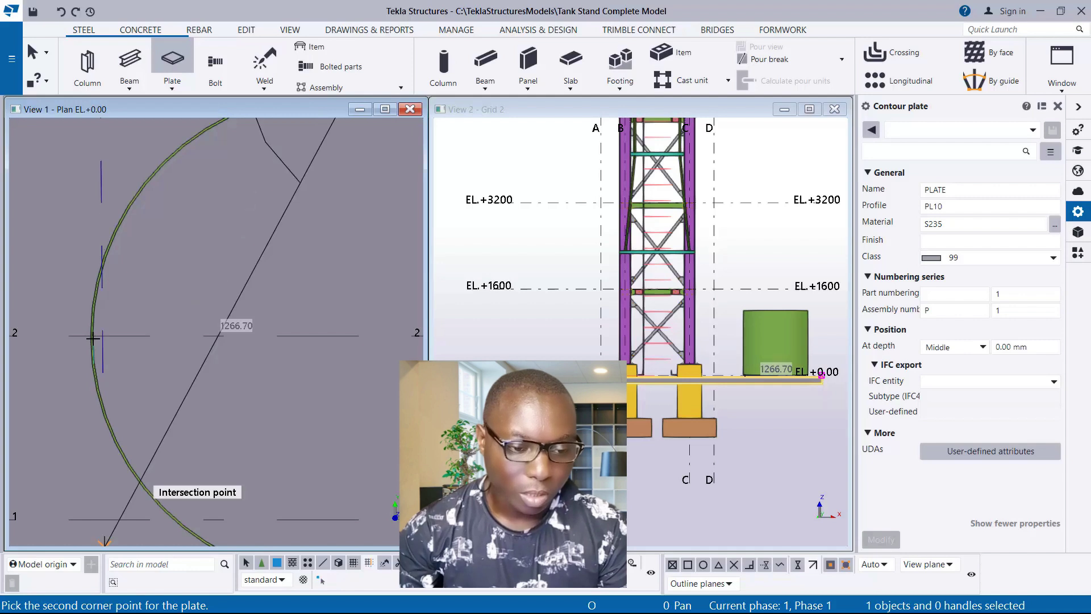
pyautogui.scroll(1, 101, 391)
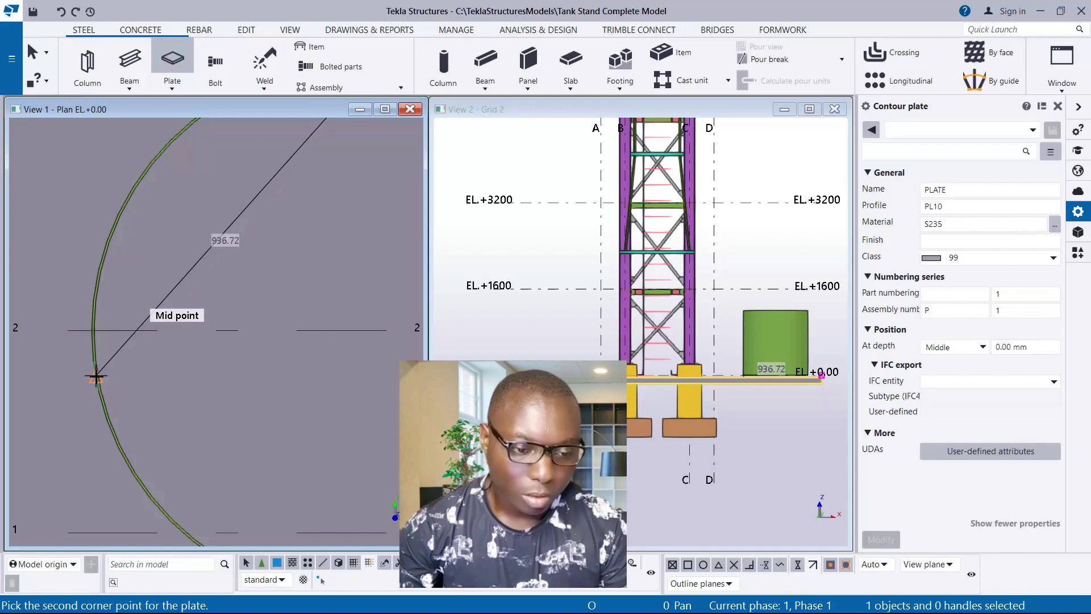
pyautogui.click(97, 376)
pyautogui.scroll(-3, 94, 373)
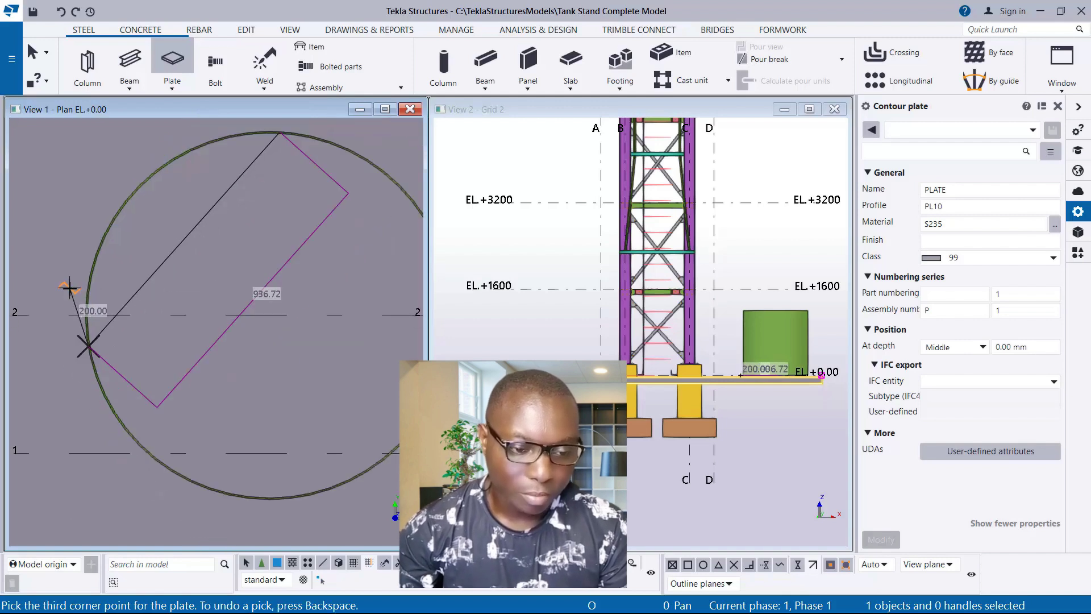
pyautogui.scroll(2, 222, 508)
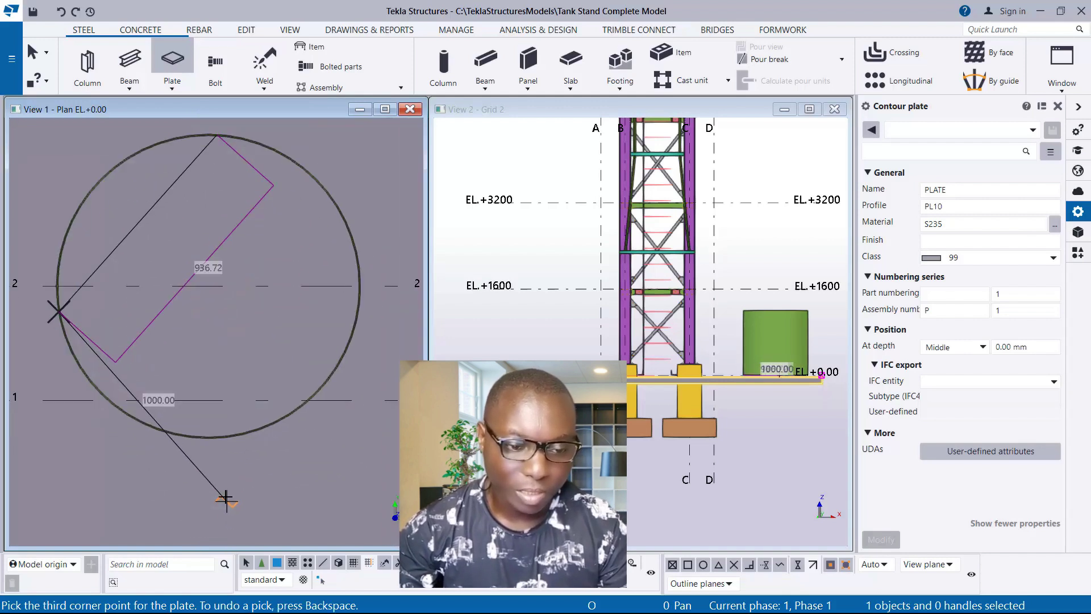
pyautogui.click(199, 437)
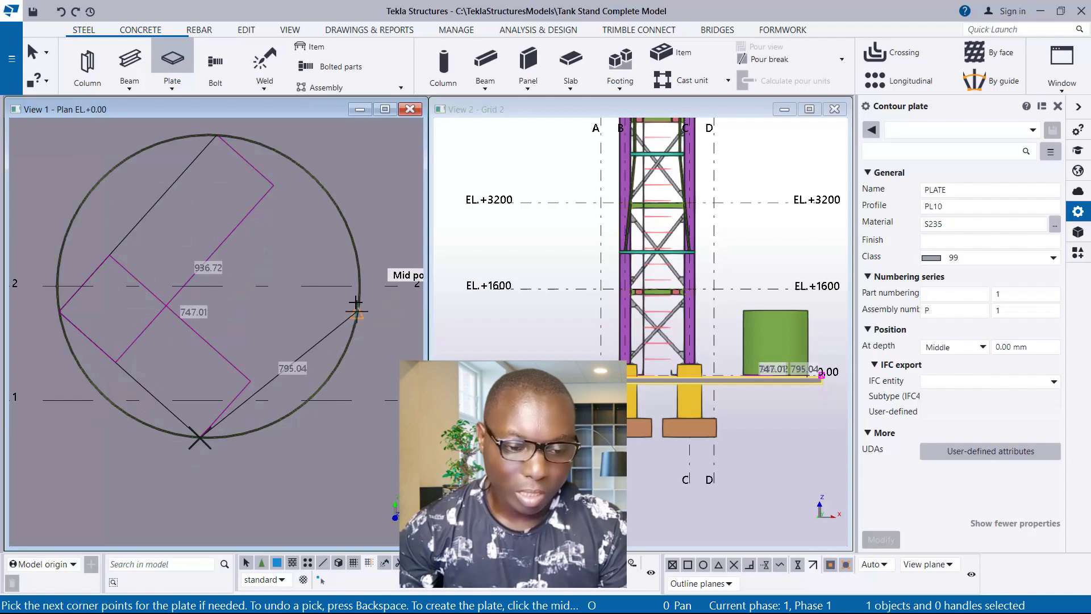
pyautogui.scroll(2, 360, 281)
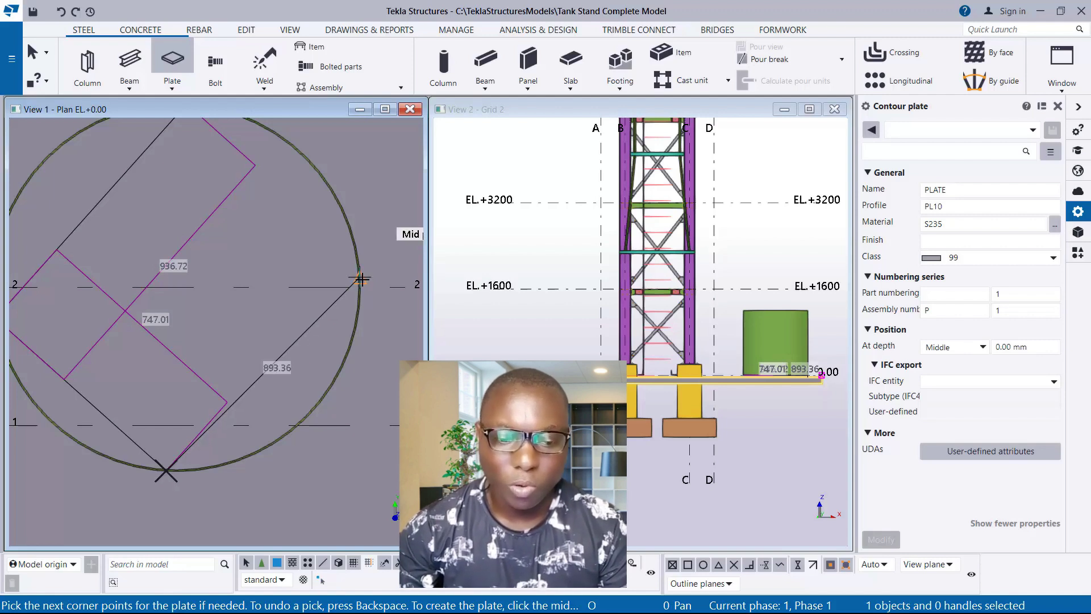
pyautogui.click(361, 279)
pyautogui.scroll(-2, 361, 279)
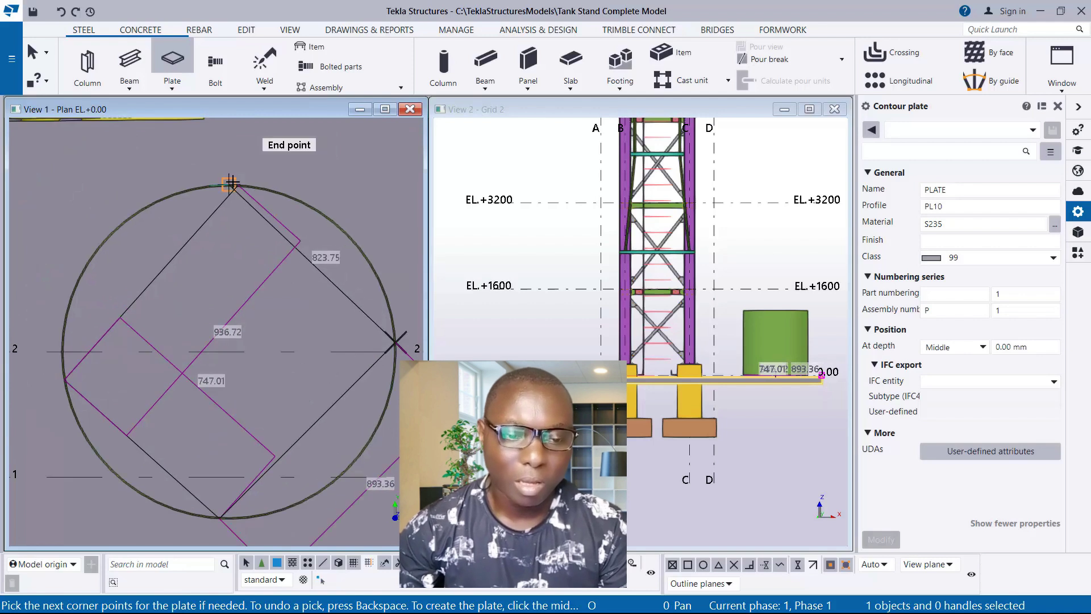
pyautogui.scroll(3, 234, 182)
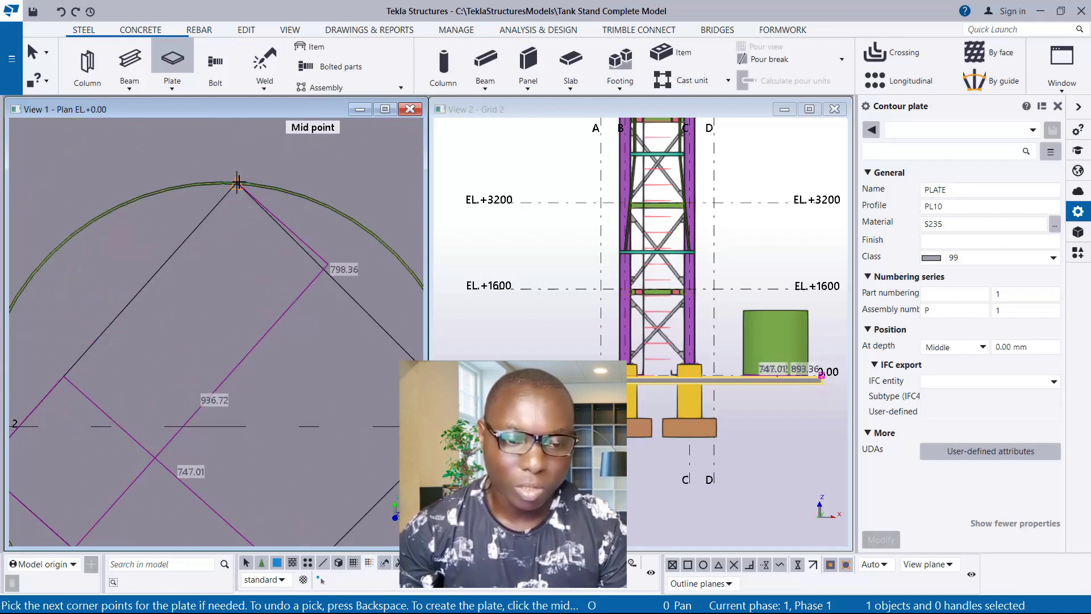
pyautogui.click(237, 182)
pyautogui.middleClick(238, 182)
pyautogui.scroll(-3, 236, 210)
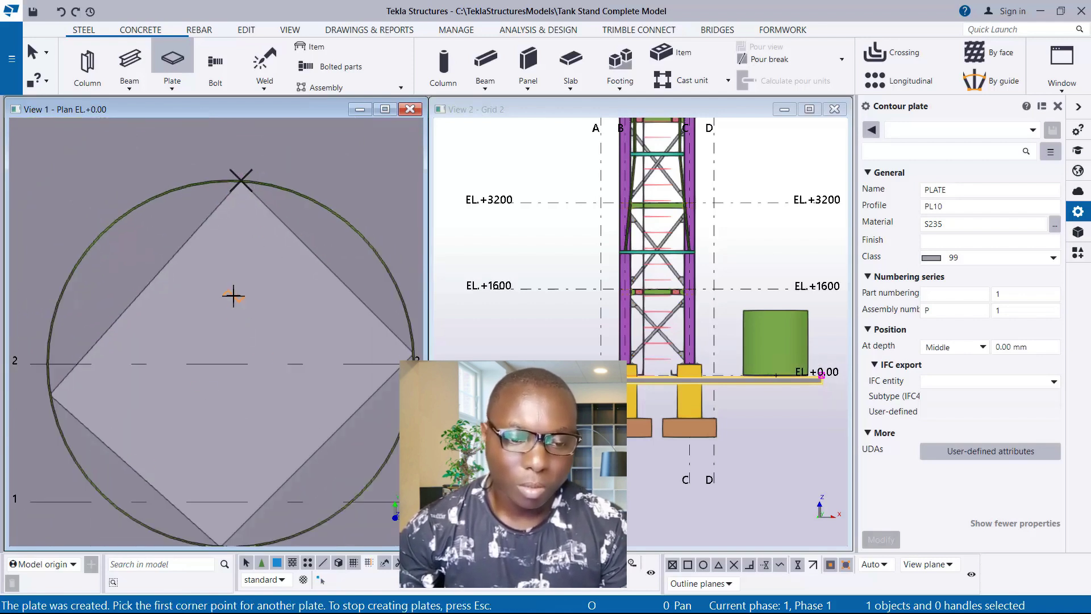
pyautogui.scroll(-1, 234, 296)
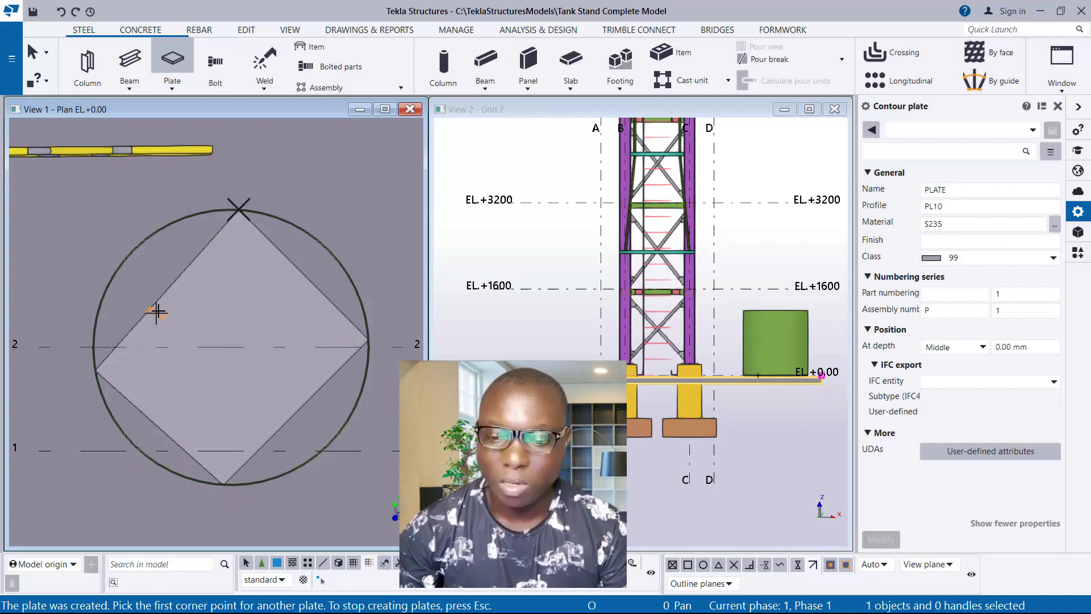
pyautogui.scroll(1, 183, 275)
pyautogui.rightClick(241, 188)
pyautogui.click(272, 195)
pyautogui.scroll(-2, 306, 291)
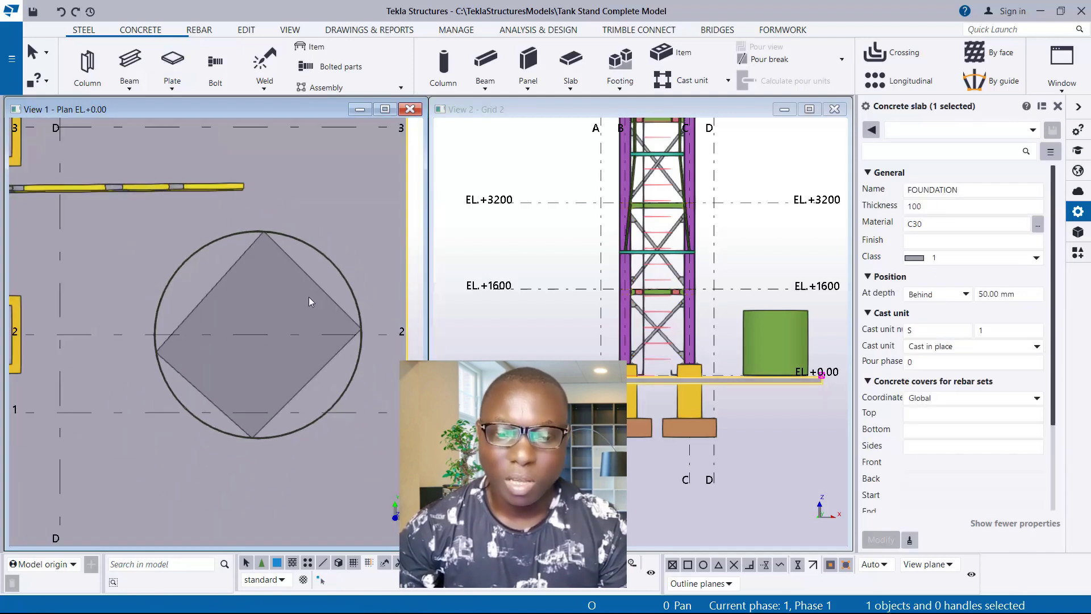
# - Change the corner chamfer type of two opposite plate corners, at grid-north and grid-south of the circle, to Arc point and apply it
pyautogui.click(313, 286)
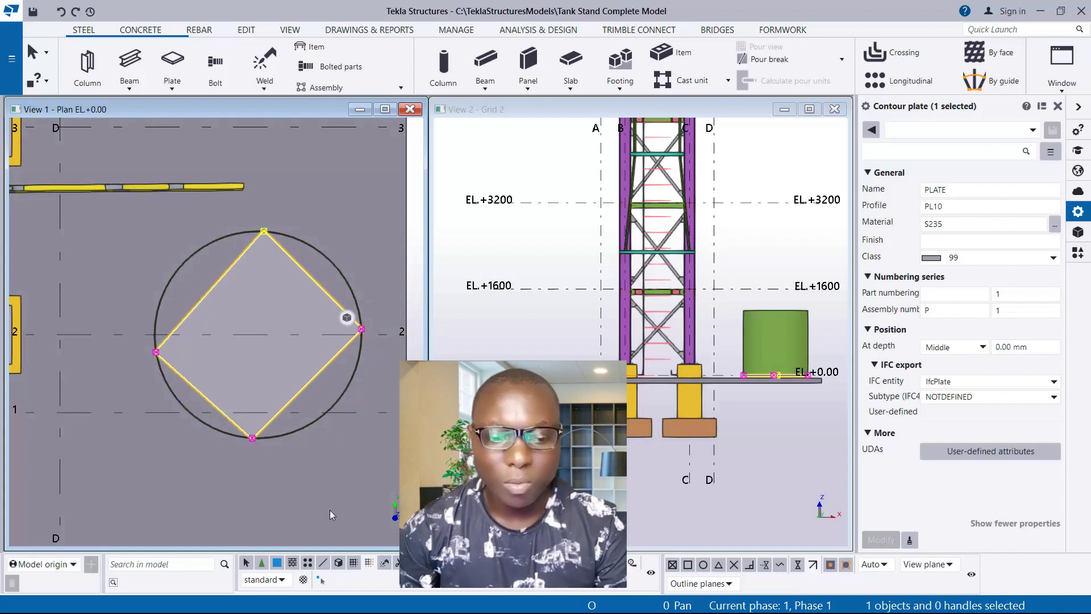
pyautogui.moveTo(221, 203); pyautogui.dragTo(295, 473)
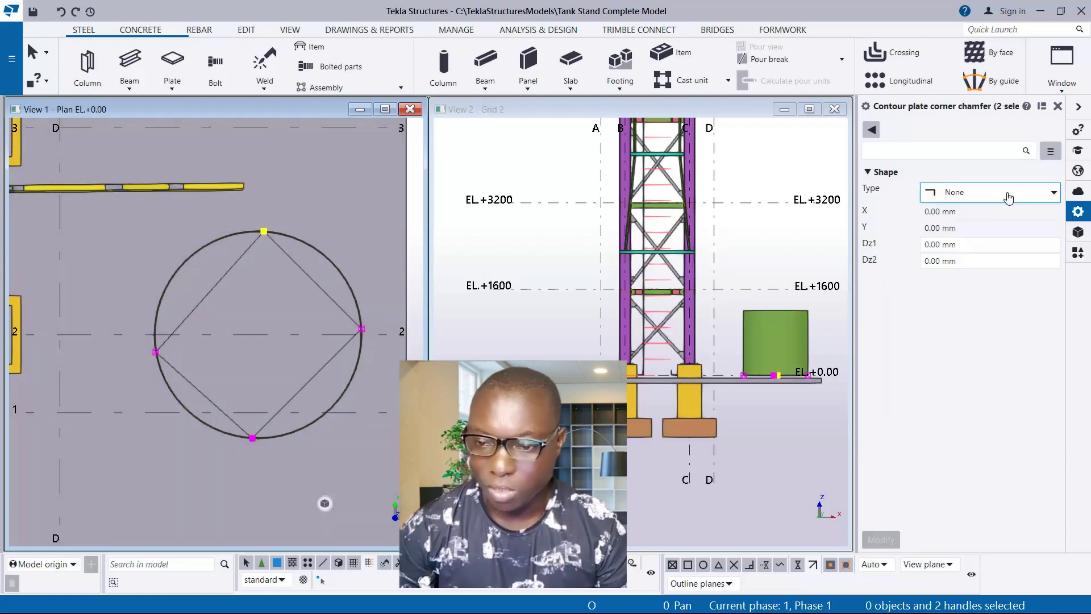
pyautogui.click(1009, 204)
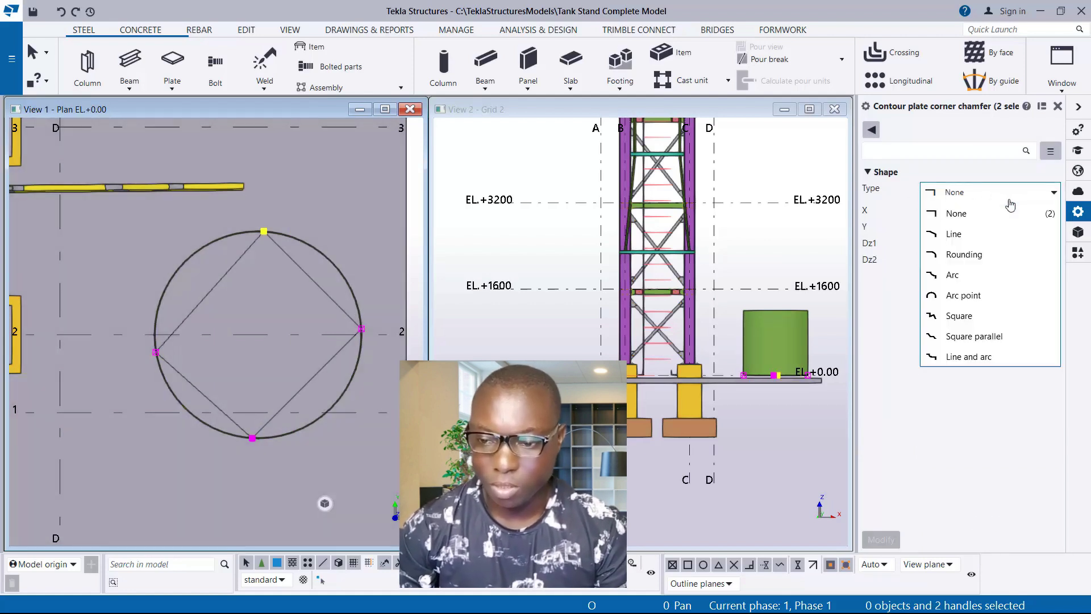
pyautogui.click(970, 297)
pyautogui.click(881, 541)
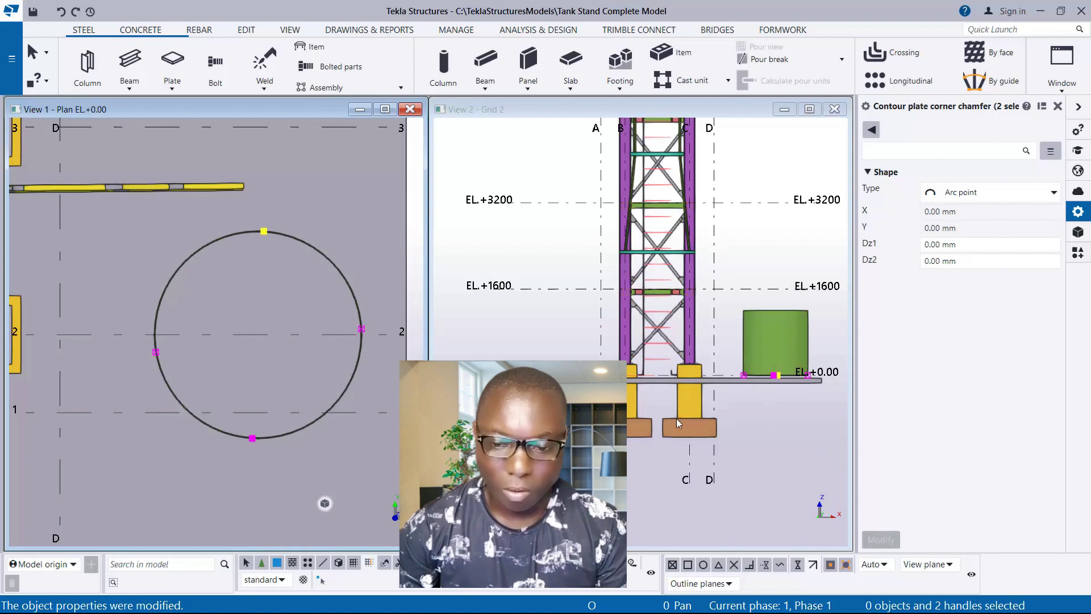
# - Set the circular contour plate at the vessel's base to class 3 and apply the change
pyautogui.scroll(-1, 676, 418)
pyautogui.keyDown('ctrl'); pyautogui.moveTo(775, 384); pyautogui.dragTo(721, 448, button='middle'); pyautogui.keyUp('ctrl')
pyautogui.scroll(5, 727, 312)
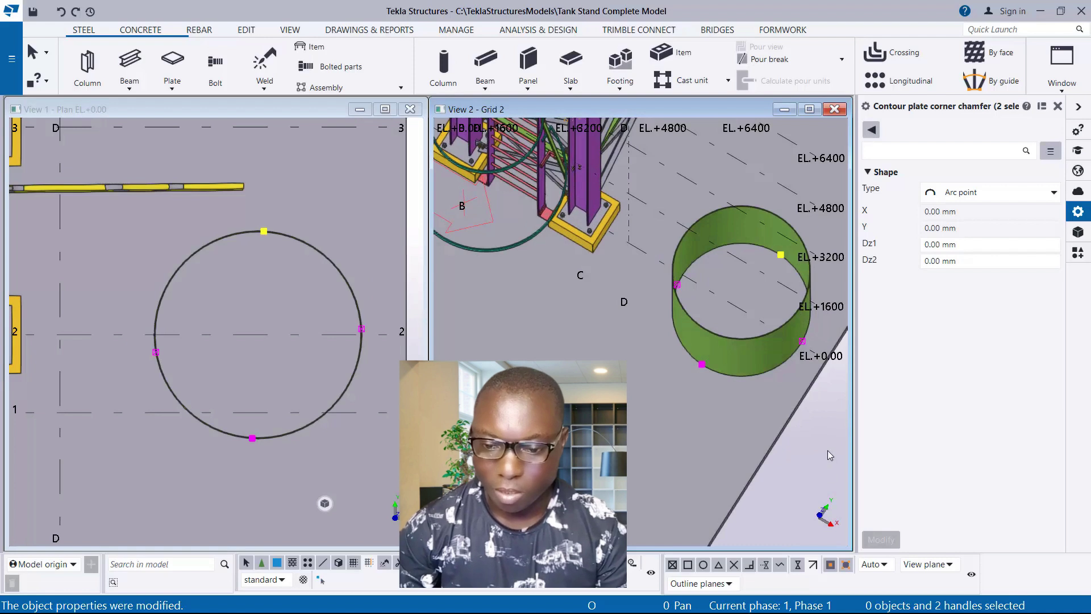
pyautogui.click(827, 450)
pyautogui.click(745, 293)
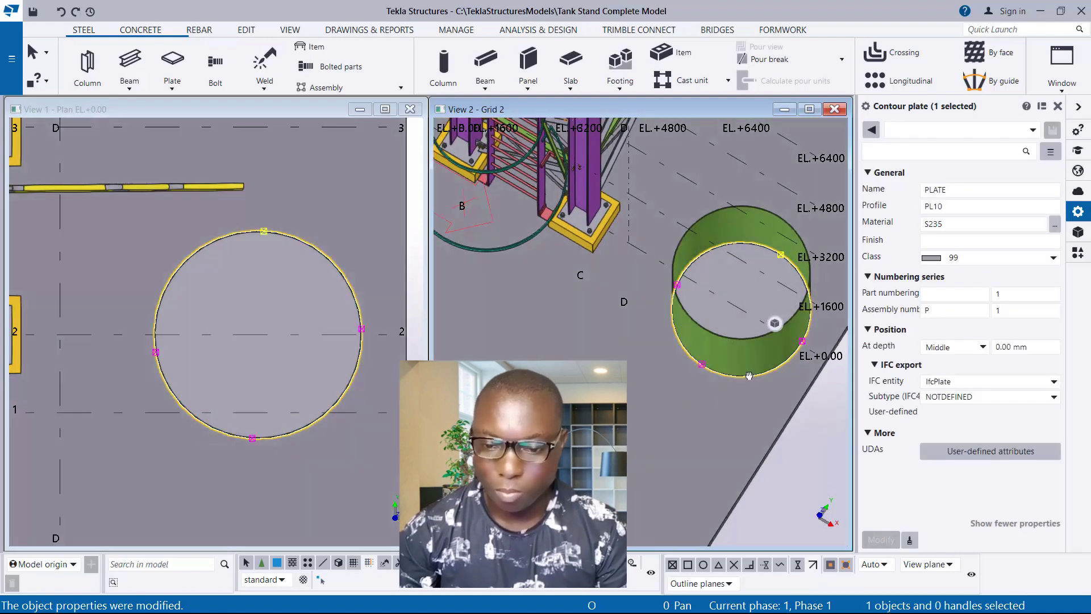
pyautogui.moveTo(749, 375)
pyautogui.keyDown('ctrl'); pyautogui.mouseDown(button='middle')
pyautogui.moveTo(745, 347)
pyautogui.moveTo(761, 370)
pyautogui.mouseUp(button='middle'); pyautogui.keyUp('ctrl')
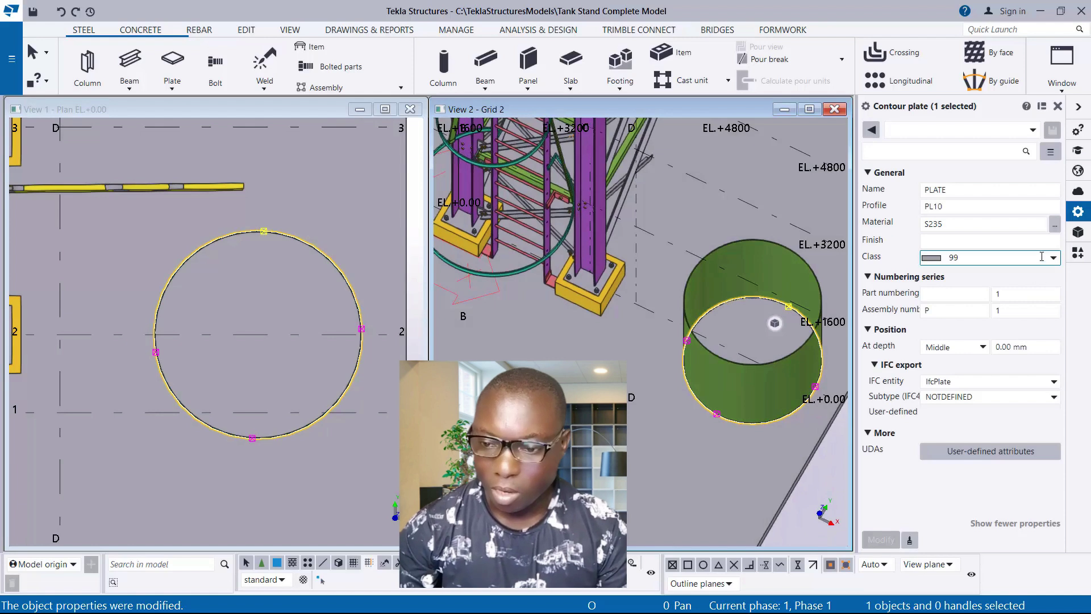
pyautogui.click(1042, 257)
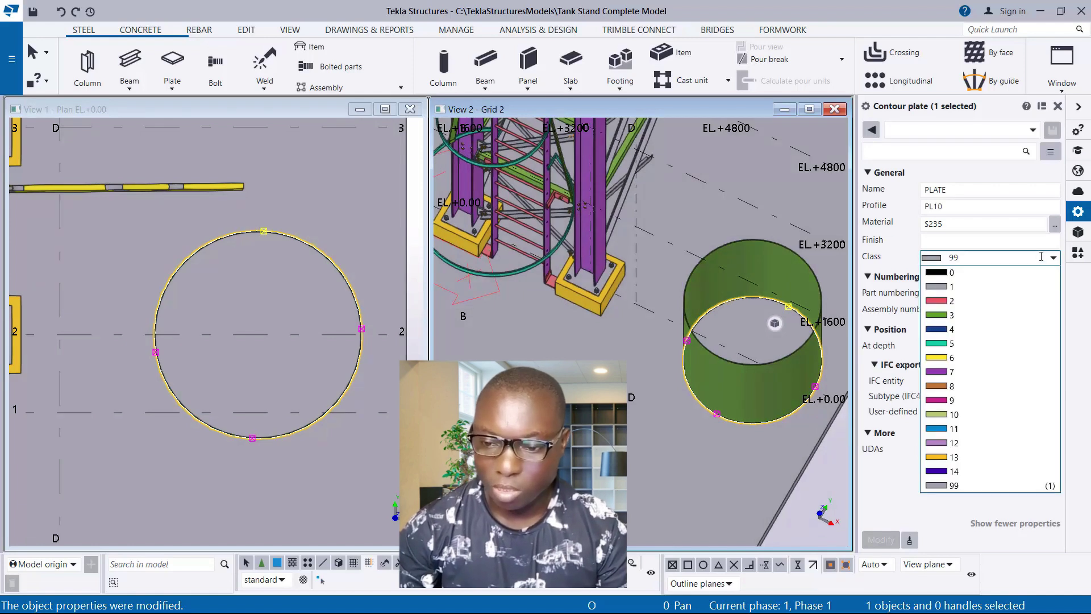
pyautogui.click(948, 316)
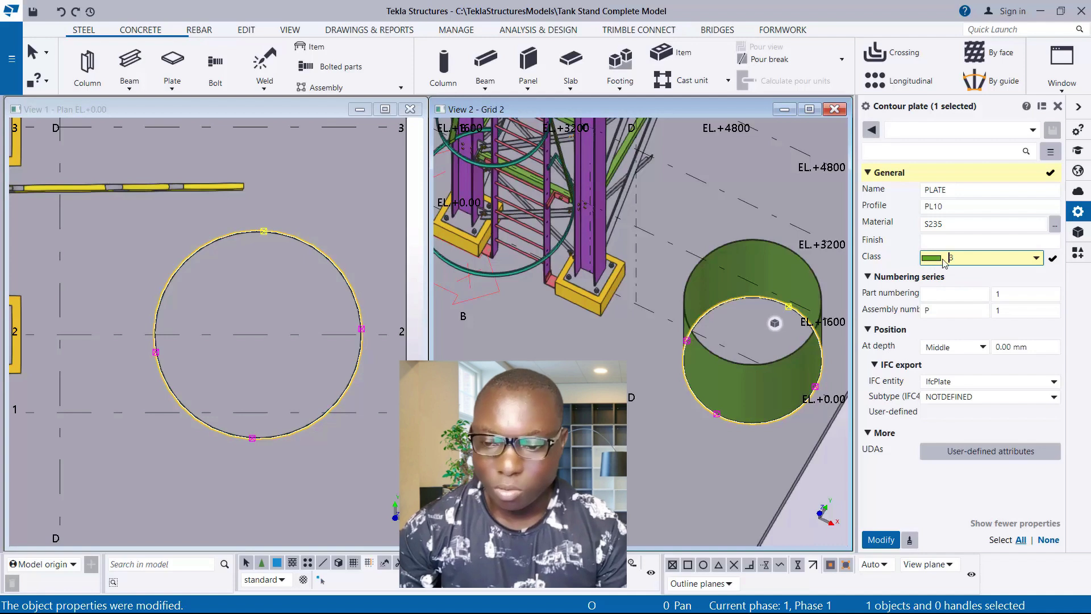
pyautogui.click(874, 538)
pyautogui.scroll(-2, 691, 350)
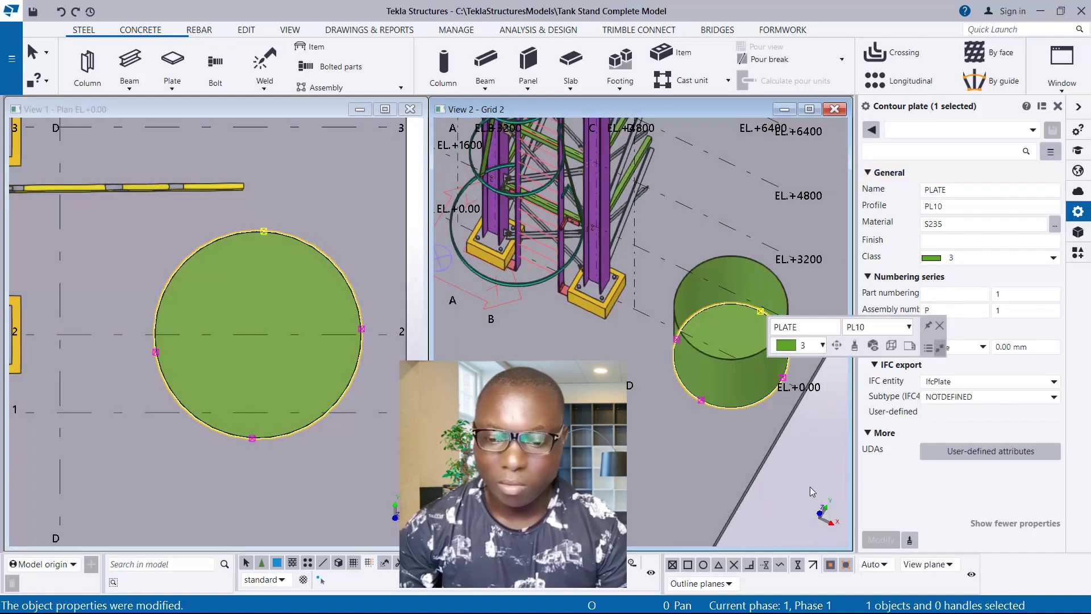
# - Change the circular base plate's profile to PL5 and apply the change
pyautogui.click(810, 486)
pyautogui.keyDown('ctrl'); pyautogui.moveTo(810, 486); pyautogui.dragTo(658, 423, button='middle'); pyautogui.keyUp('ctrl')
pyautogui.scroll(3, 667, 403)
pyautogui.click(685, 297)
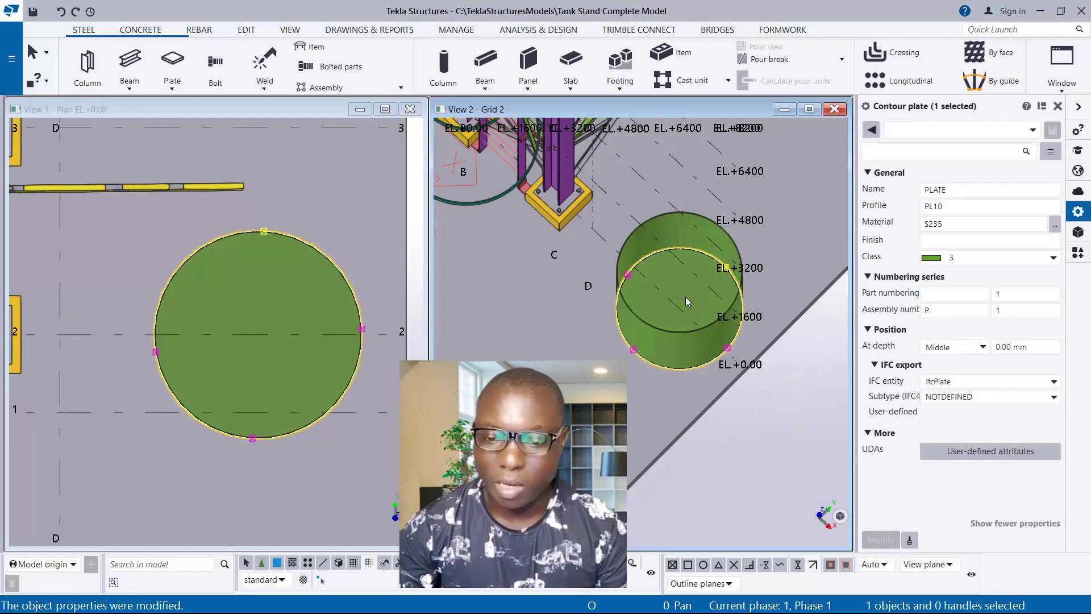
pyautogui.click(937, 206)
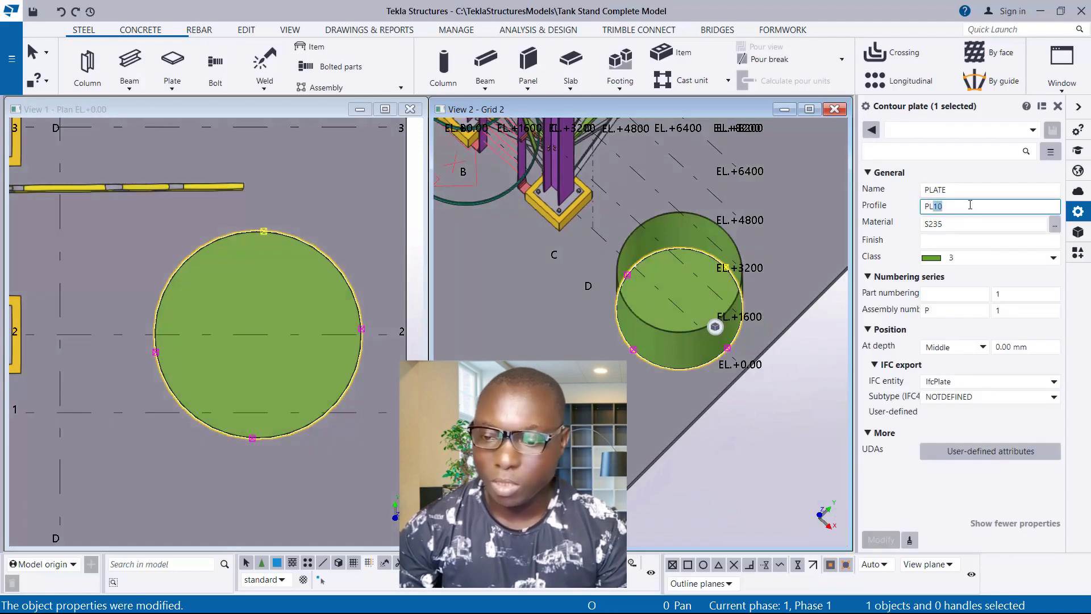
pyautogui.click(943, 239)
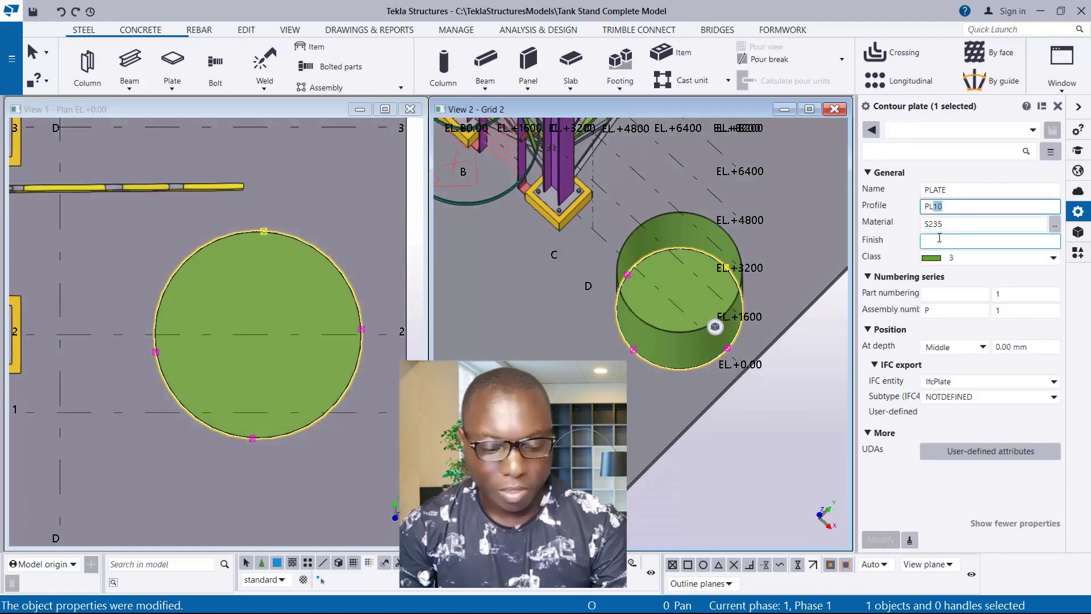
pyautogui.write('5')
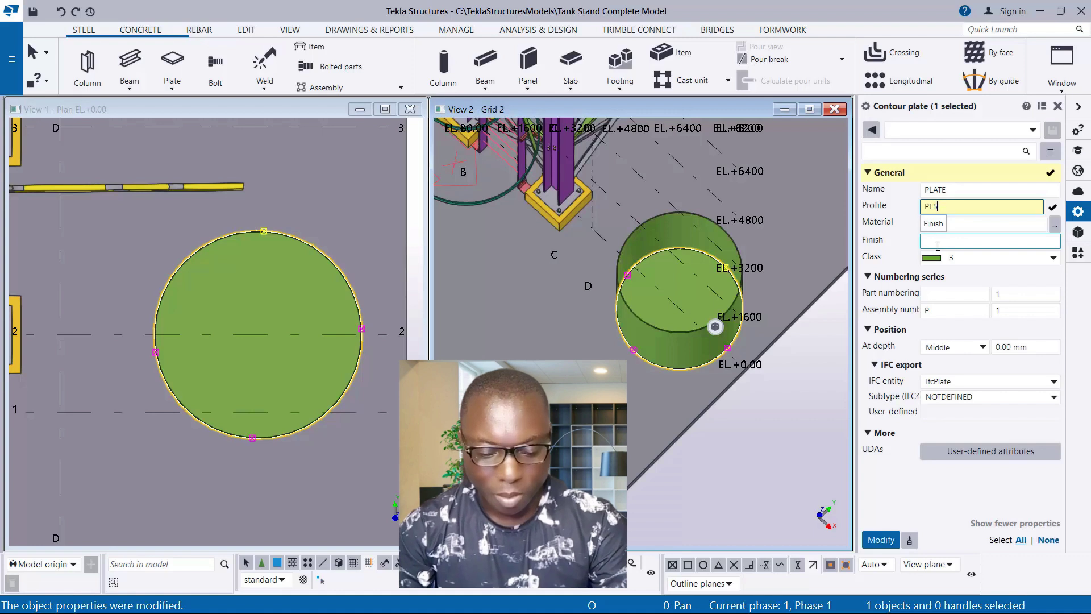
pyautogui.click(884, 540)
pyautogui.click(976, 225)
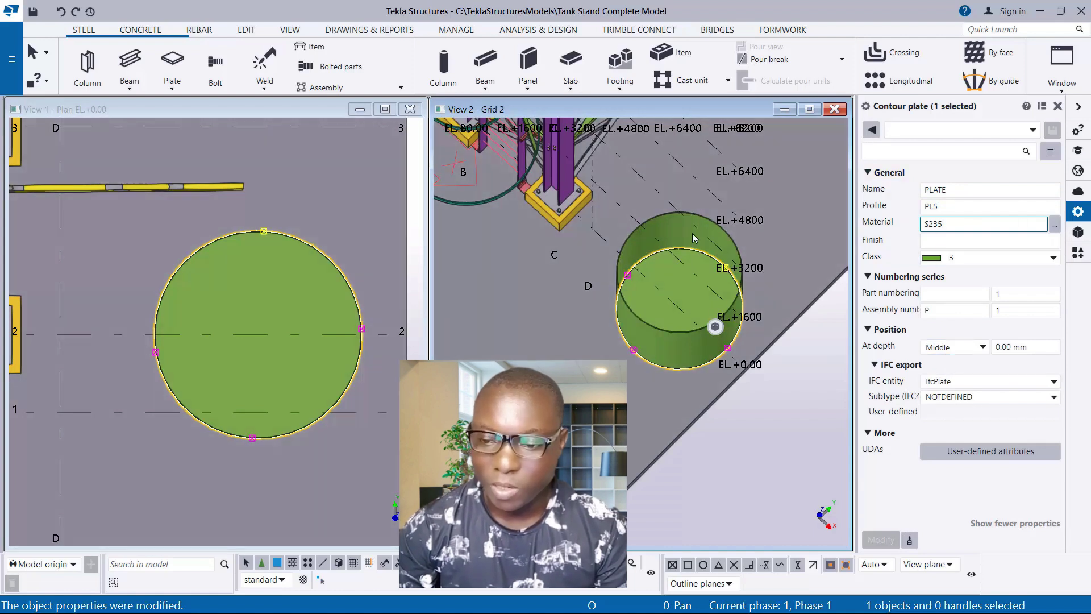
# - Close the Plan EL.+0.00 view and tile the remaining Grid 2 view vertically across the workspace
pyautogui.scroll(3, 693, 238)
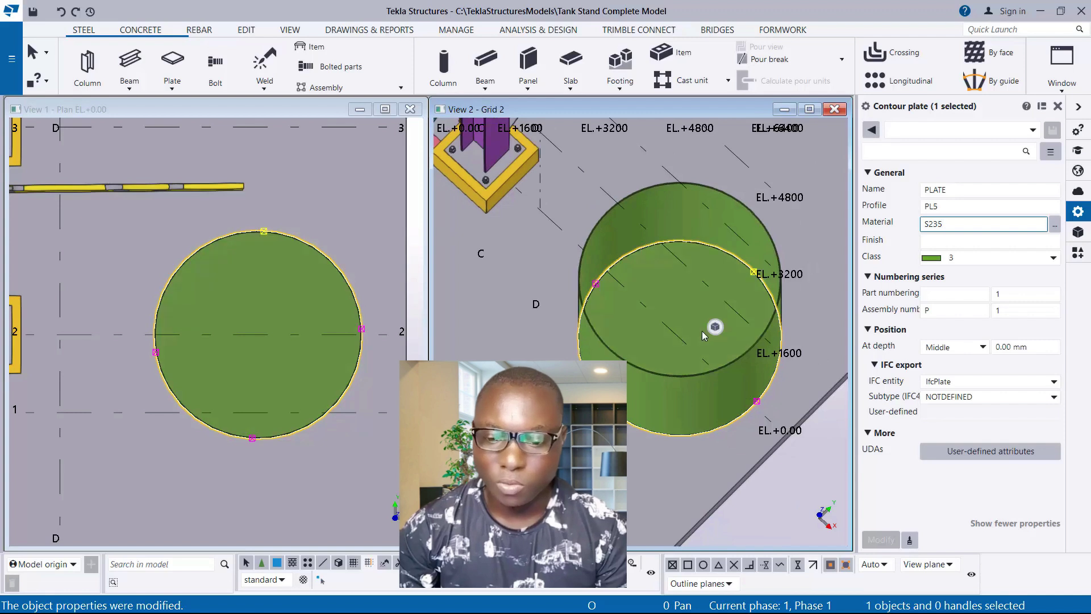
pyautogui.scroll(-3, 703, 335)
pyautogui.moveTo(653, 187); pyautogui.dragTo(727, 265, button='middle')
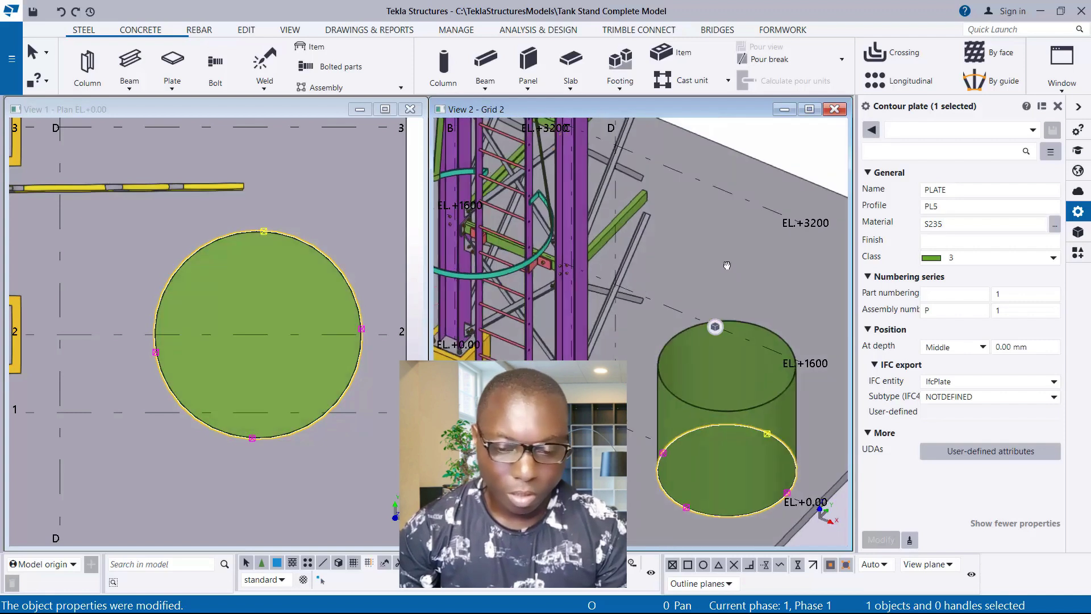
pyautogui.scroll(-4, 727, 265)
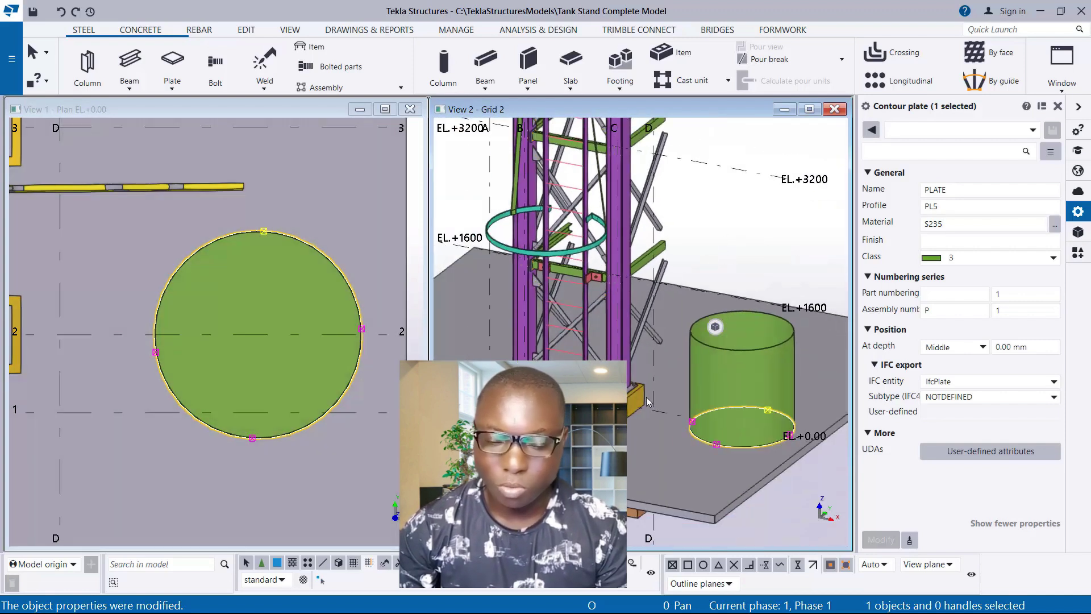
pyautogui.scroll(1, 806, 445)
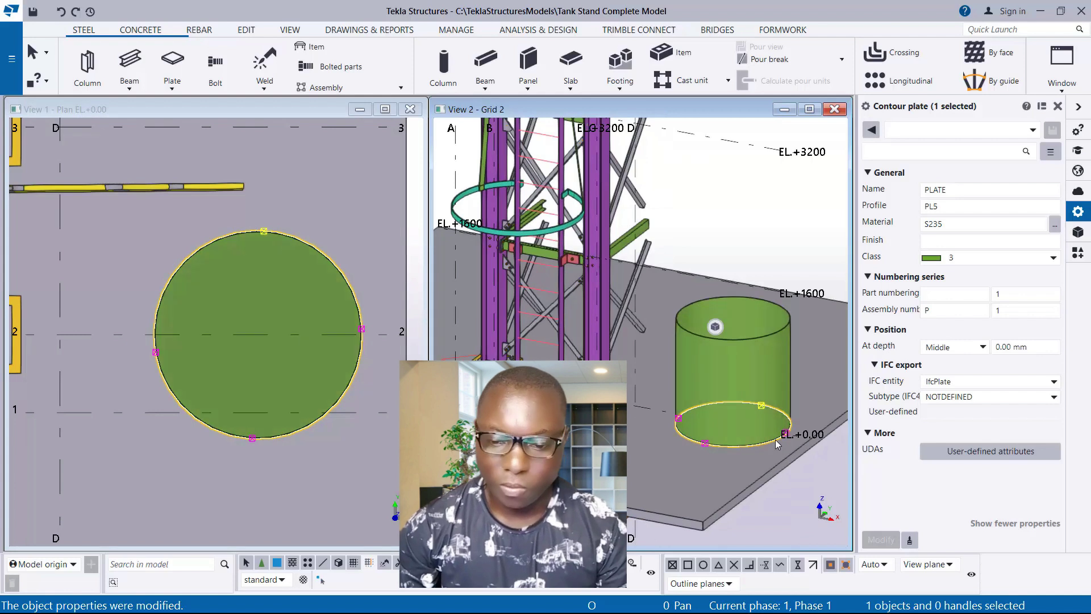
pyautogui.scroll(-3, 775, 439)
pyautogui.scroll(2, 768, 449)
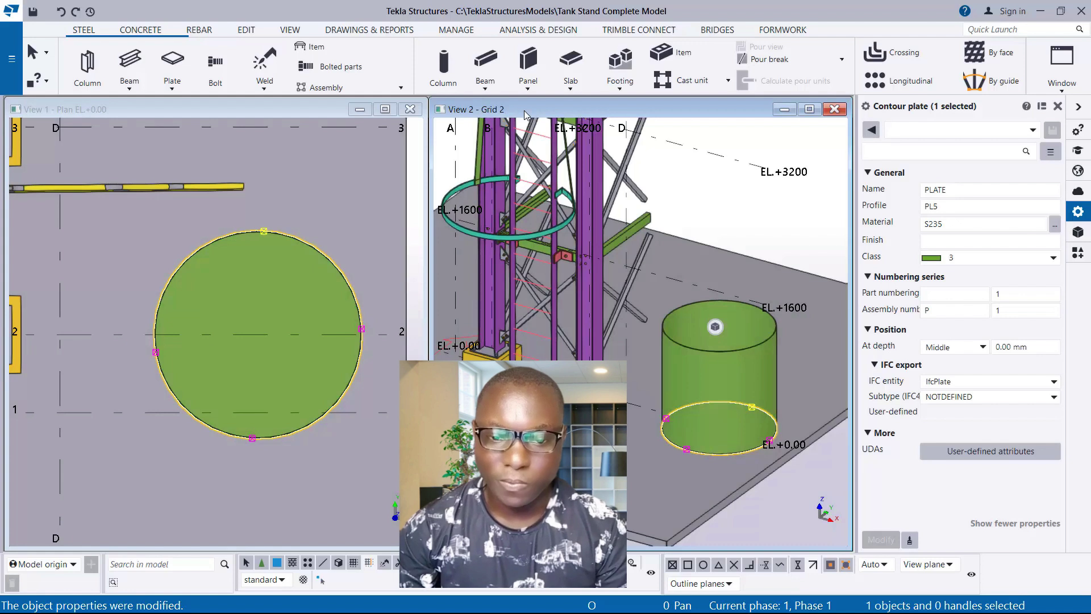
pyautogui.click(410, 109)
pyautogui.click(1062, 66)
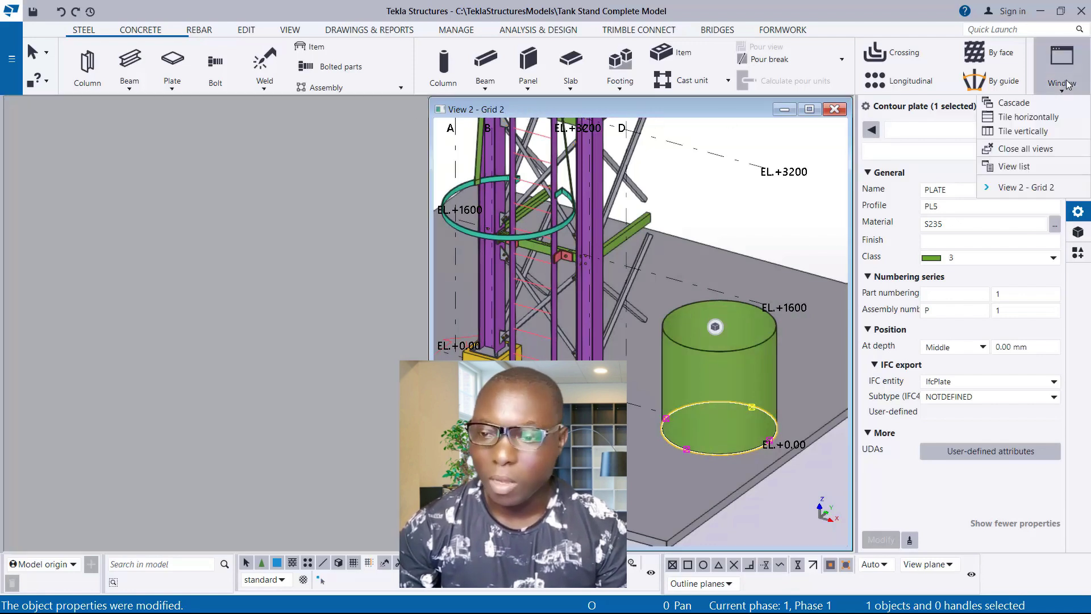
pyautogui.click(1026, 132)
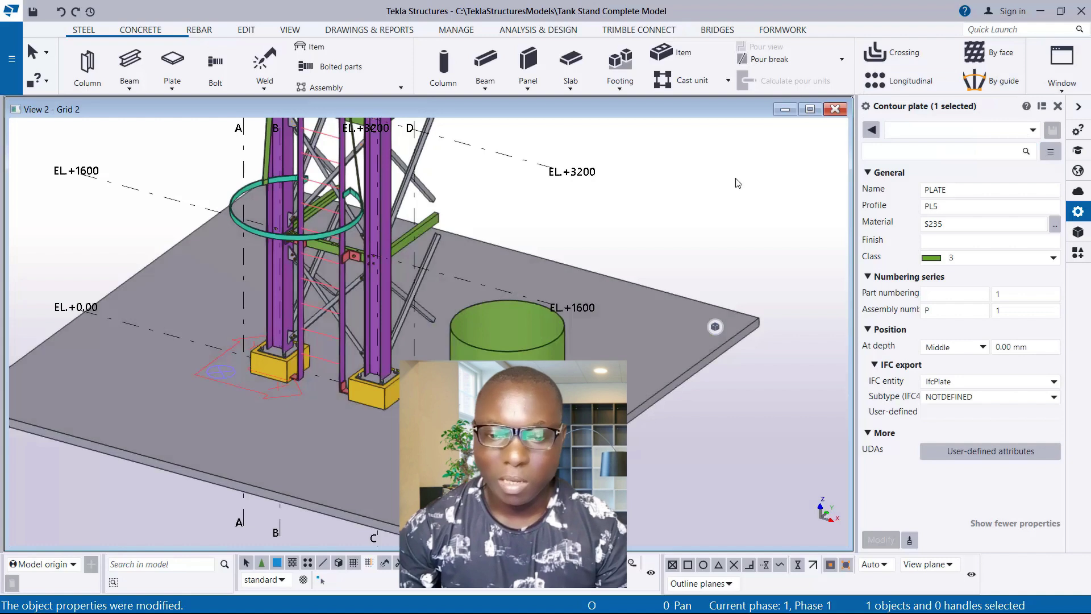
# - Set the Grid 2 view's angle to Plane in its view properties and apply it
pyautogui.doubleClick(593, 202)
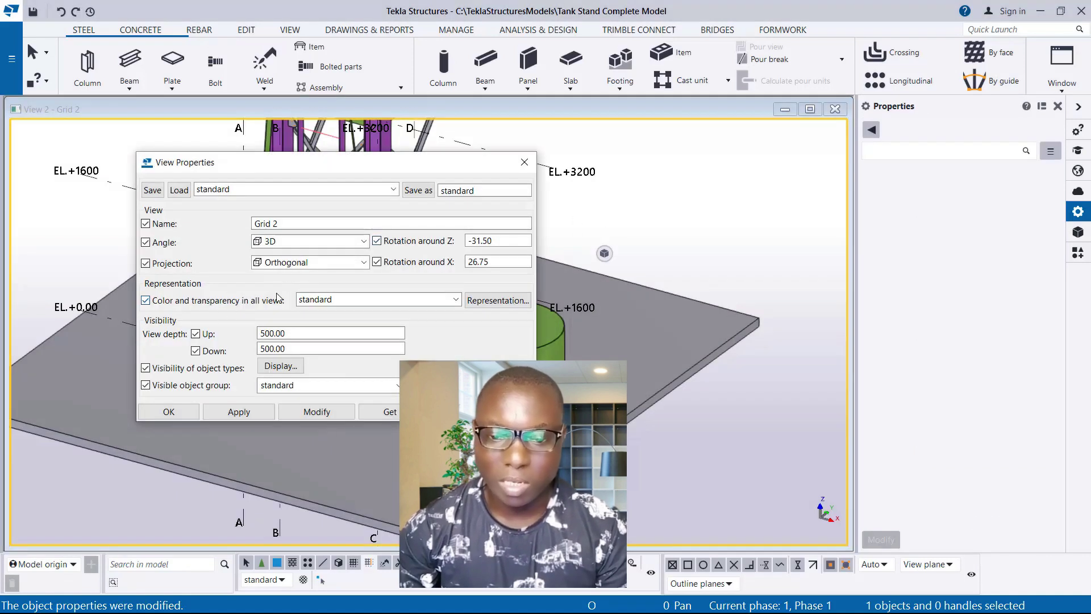
pyautogui.click(288, 244)
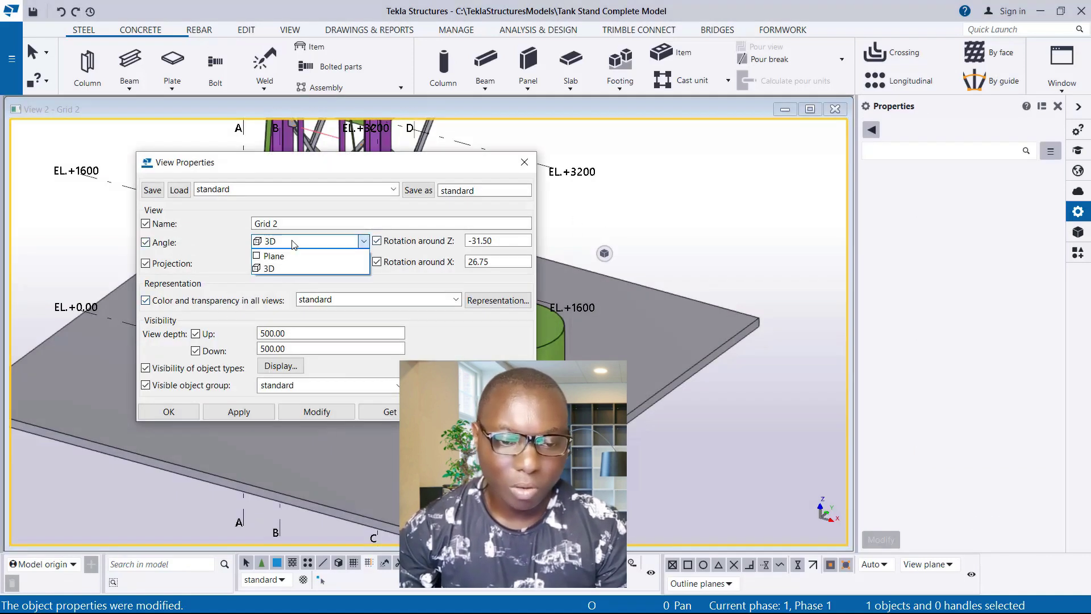
pyautogui.click(288, 255)
pyautogui.click(346, 414)
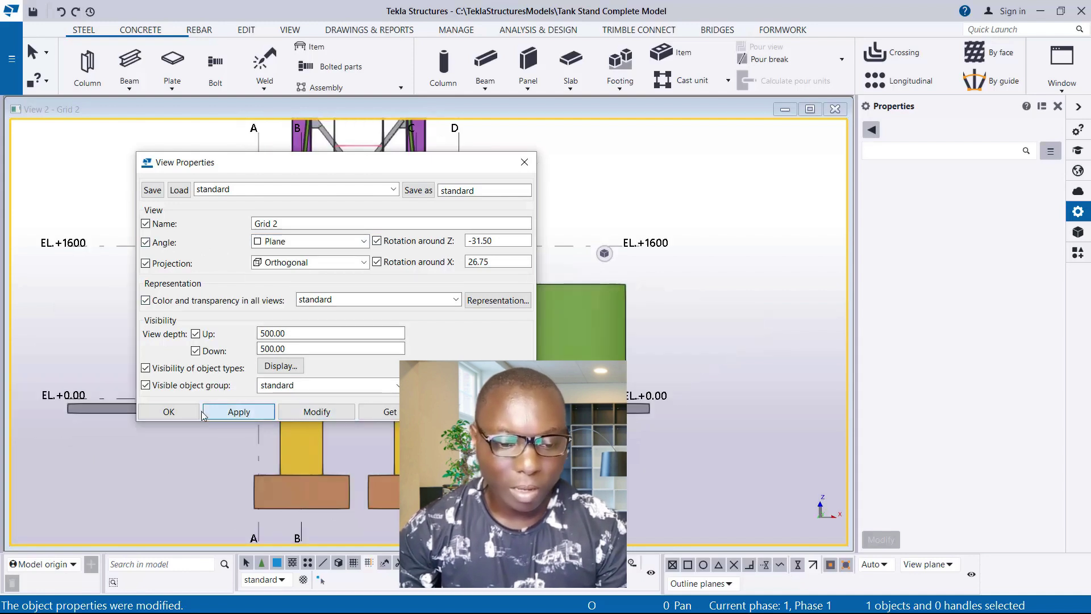
pyautogui.click(169, 411)
# - Create a vertical steel beam 500 mm long, running down from the end of the EL.+1600 grid line beyond grid A
pyautogui.scroll(-5, 566, 322)
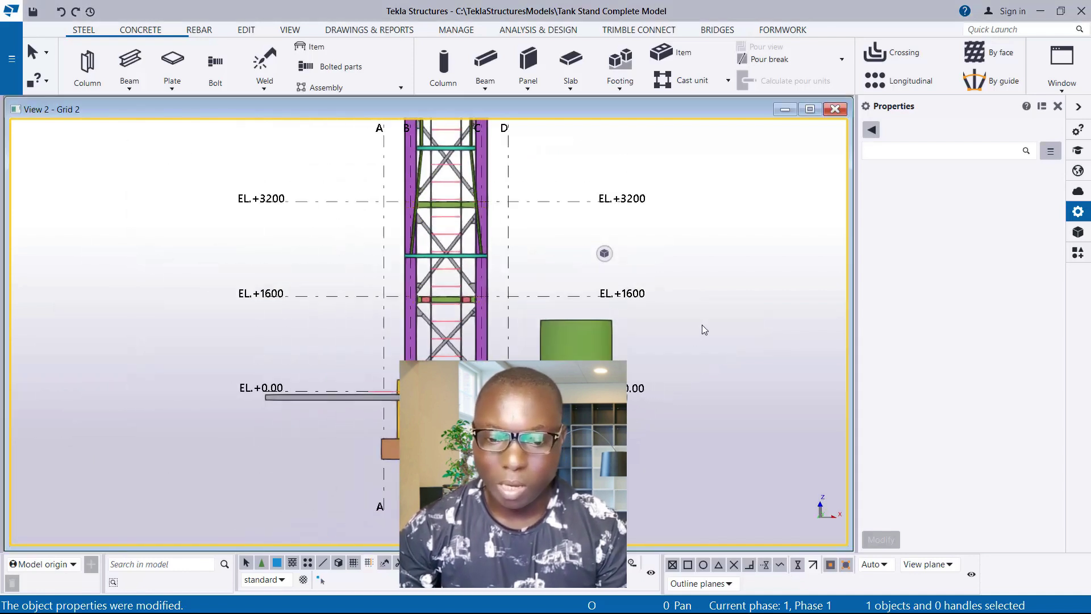
pyautogui.scroll(1, 366, 308)
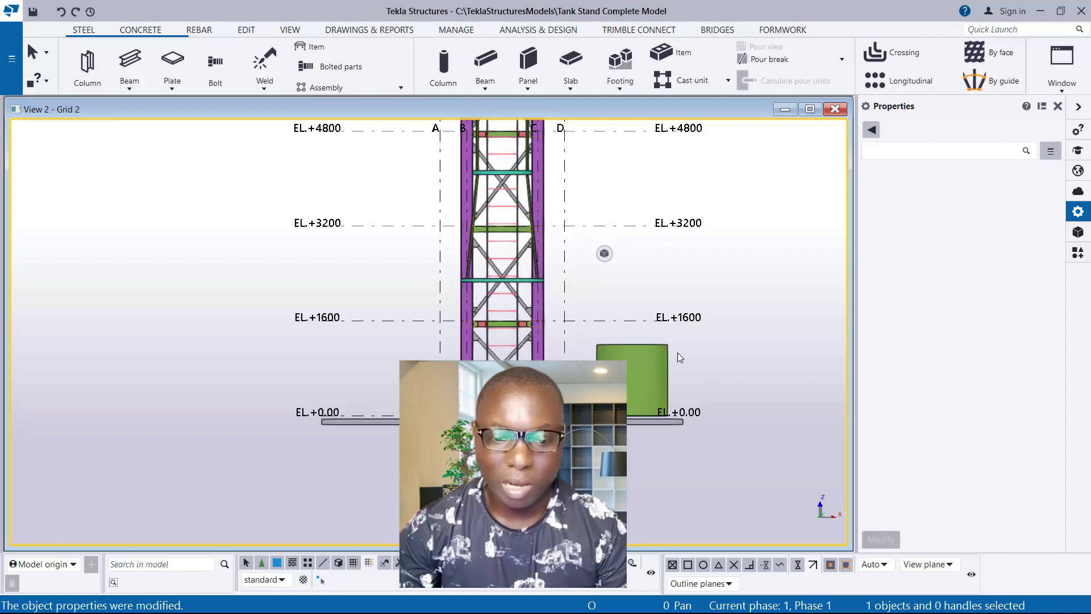
pyautogui.scroll(2, 654, 358)
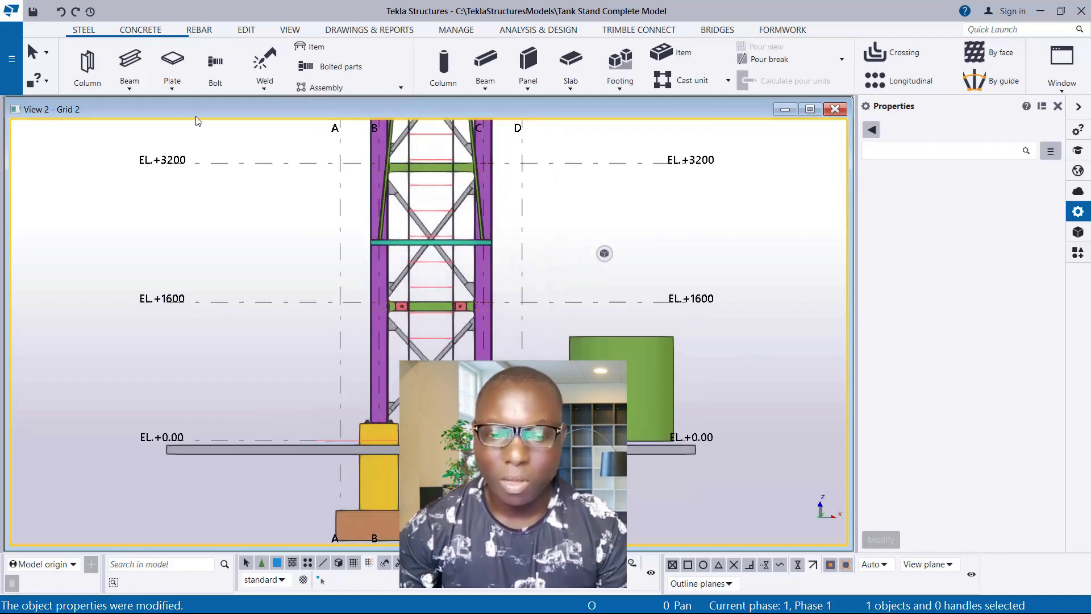
pyautogui.click(128, 62)
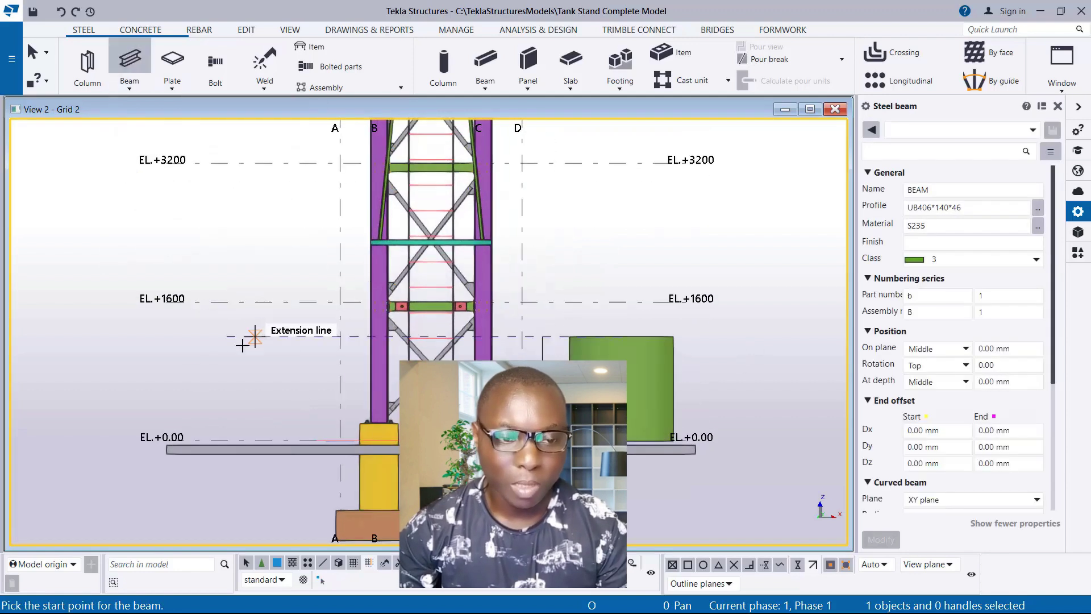
pyautogui.scroll(1, 220, 338)
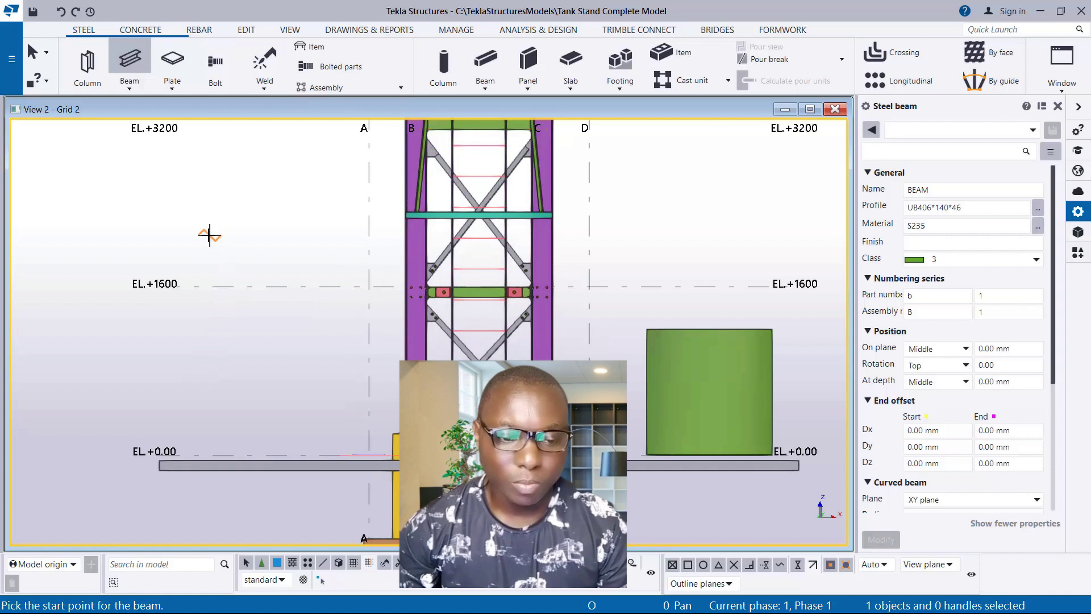
pyautogui.scroll(4, 225, 283)
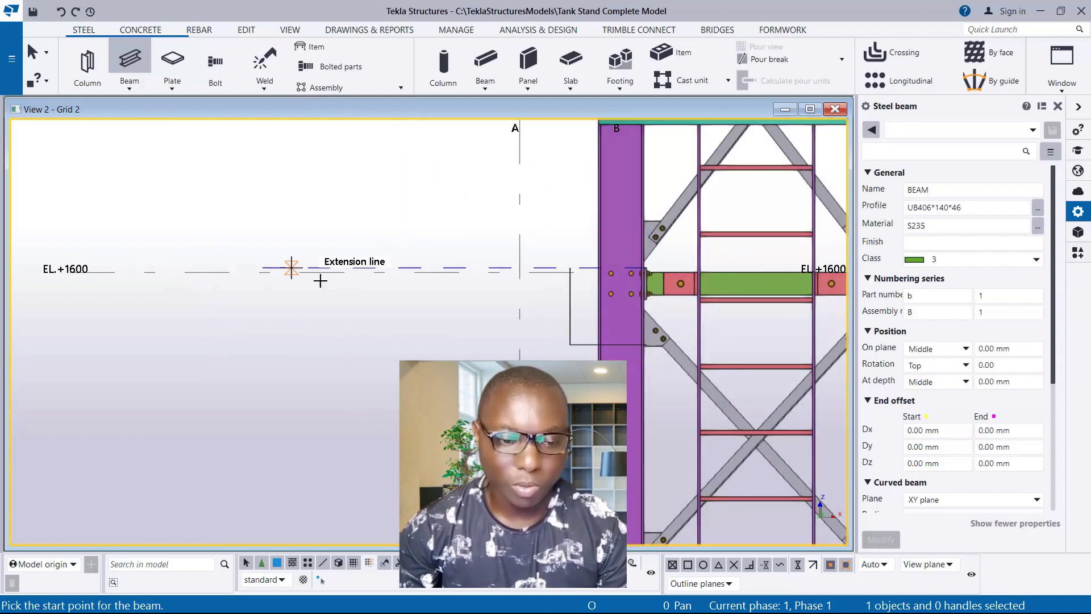
pyautogui.scroll(4, 107, 280)
pyautogui.scroll(2, 152, 277)
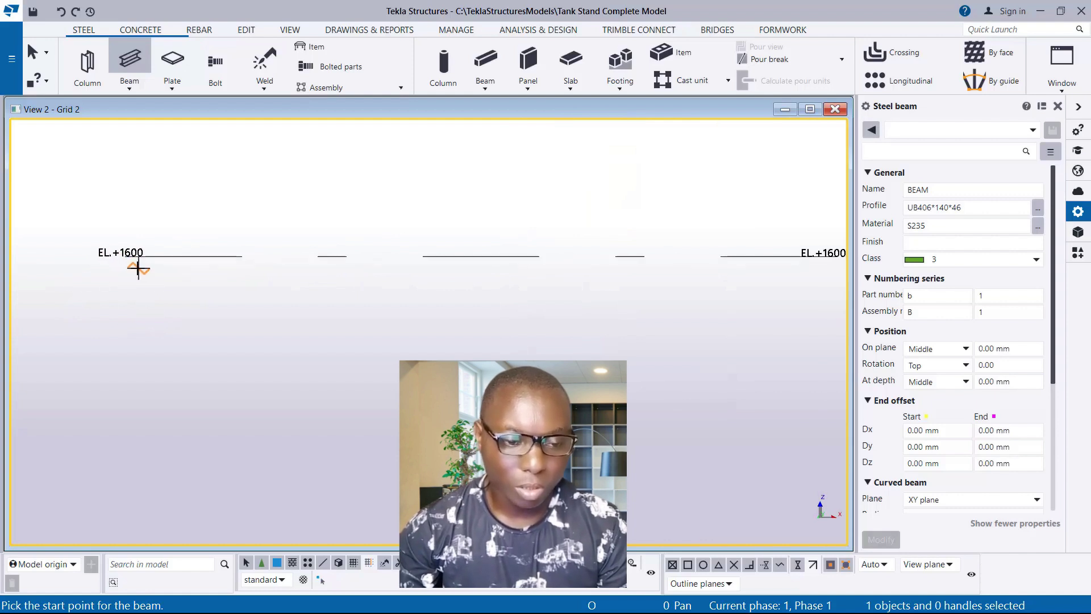
pyautogui.click(123, 254)
pyautogui.scroll(-2, 216, 228)
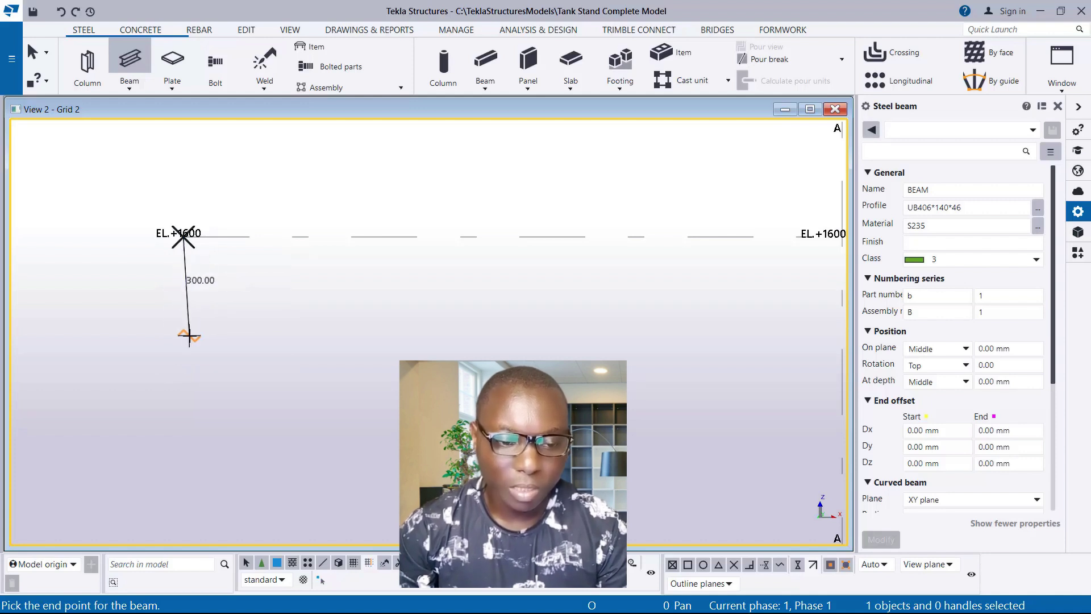
pyautogui.scroll(-1, 184, 296)
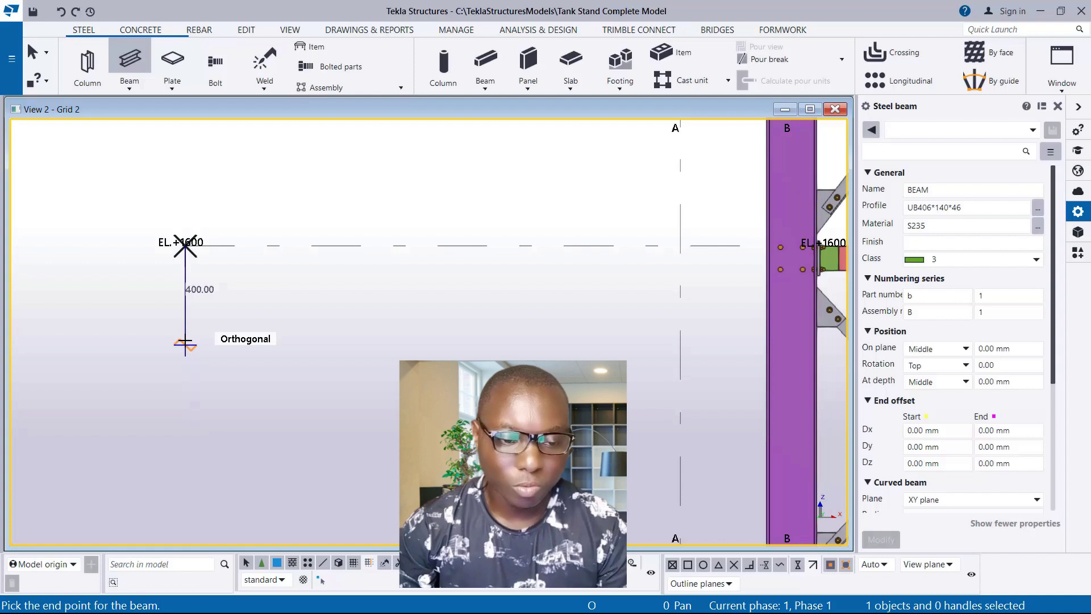
pyautogui.write('50')
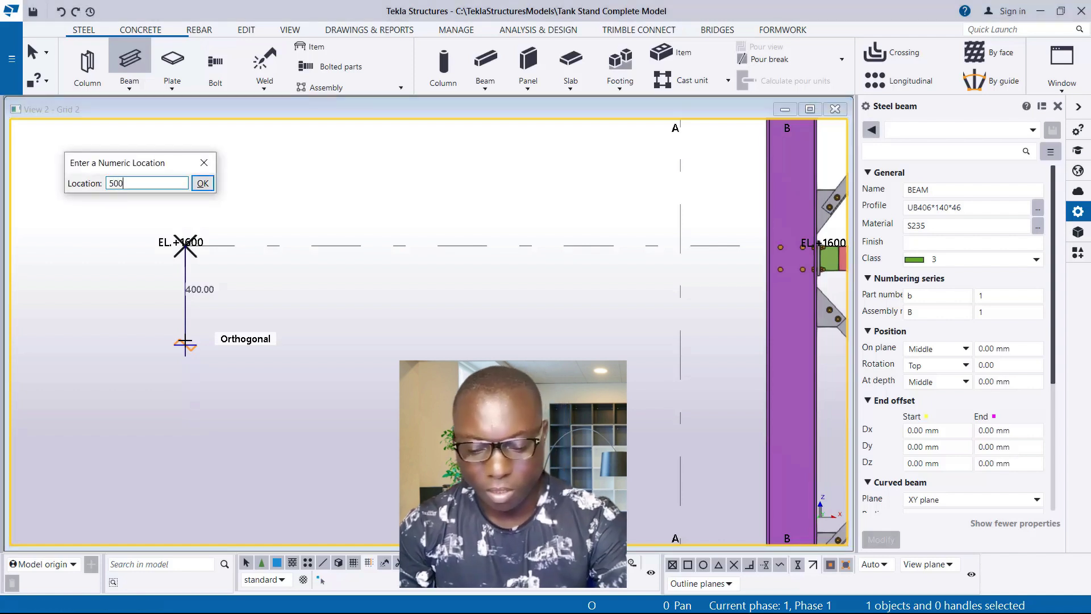
pyautogui.write('0')
pyautogui.press('Return')
pyautogui.scroll(-1, 250, 315)
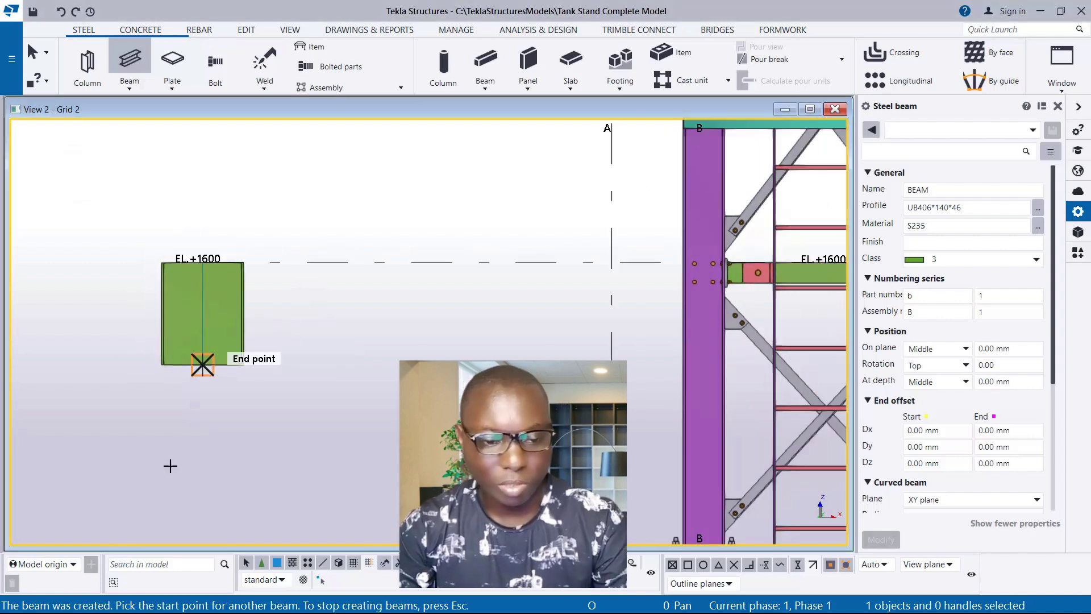
pyautogui.press('Escape')
# - Change the short vertical beam's profile to the parametric CAP from the Others group, sized as CAP1200, and apply it
pyautogui.scroll(-3, 204, 335)
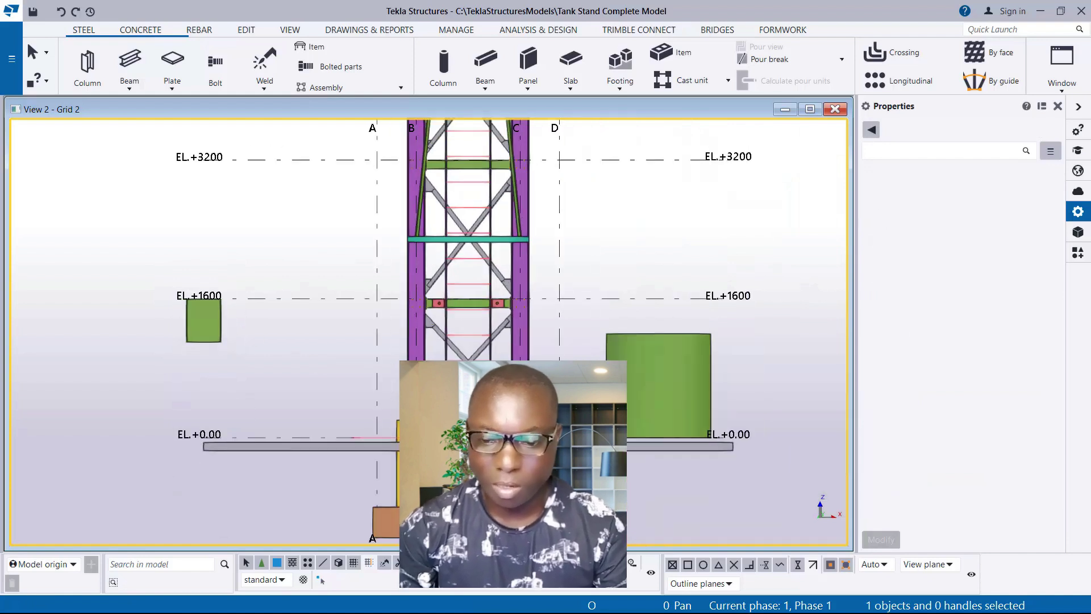
pyautogui.scroll(1, 640, 402)
pyautogui.scroll(-1, 640, 402)
pyautogui.scroll(1, 275, 334)
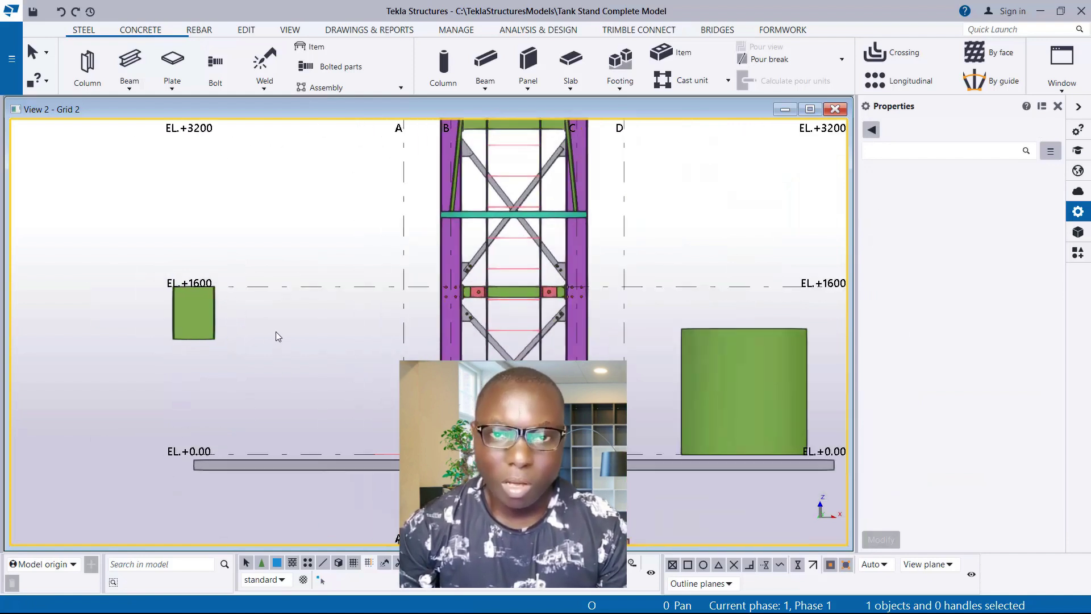
pyautogui.scroll(1, 192, 343)
pyautogui.click(193, 343)
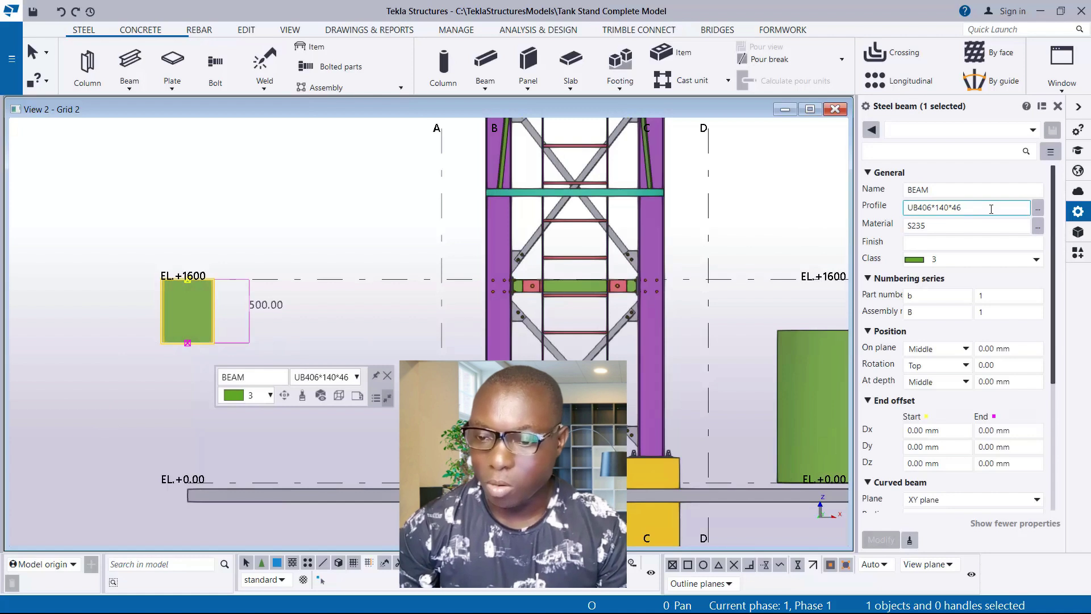
pyautogui.click(1038, 207)
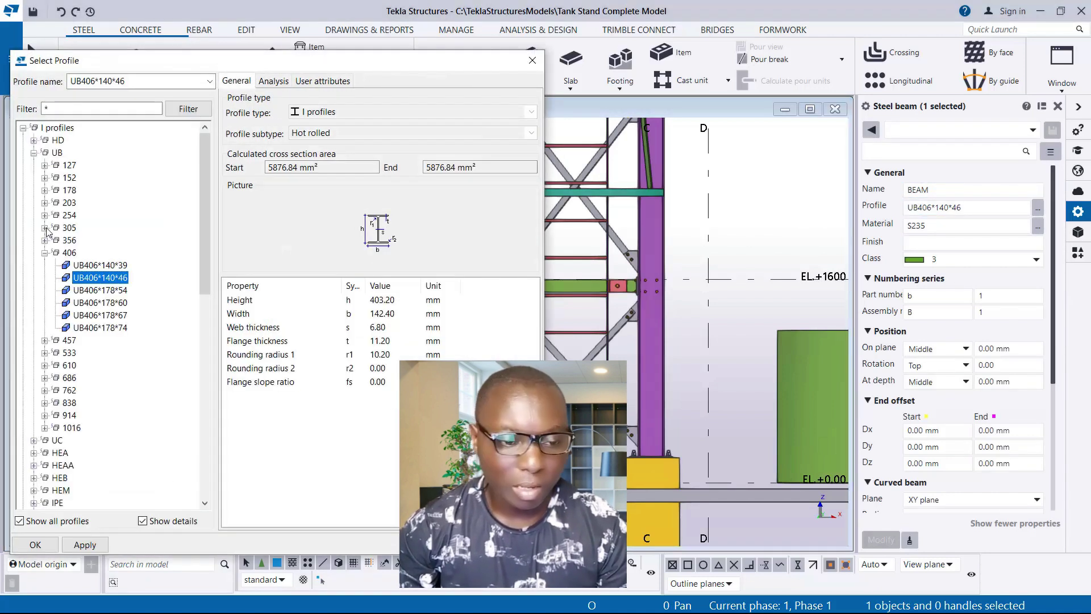
pyautogui.click(22, 127)
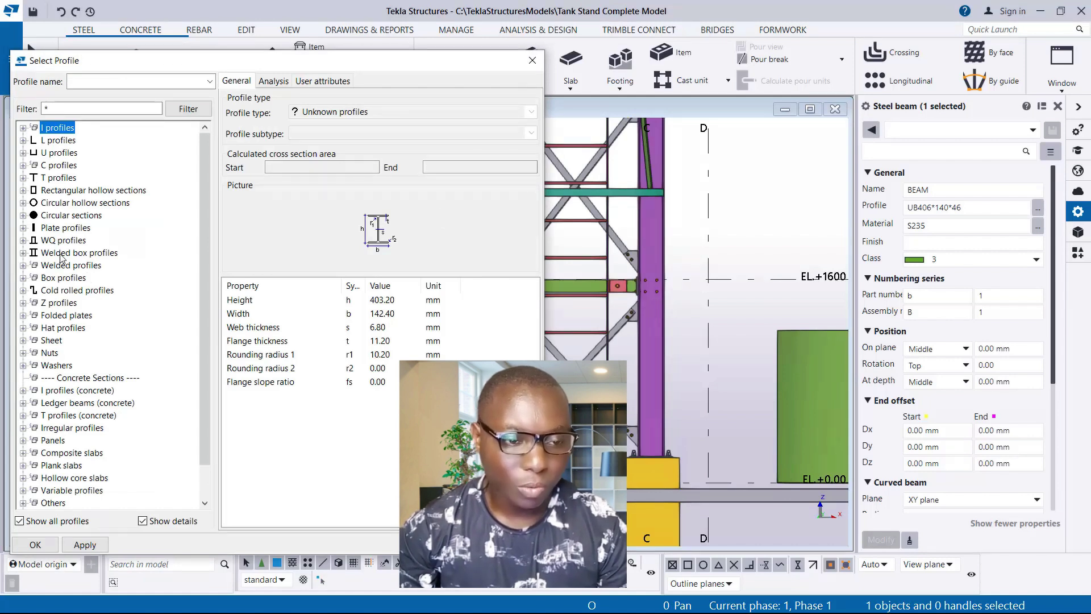
pyautogui.scroll(-1, 88, 368)
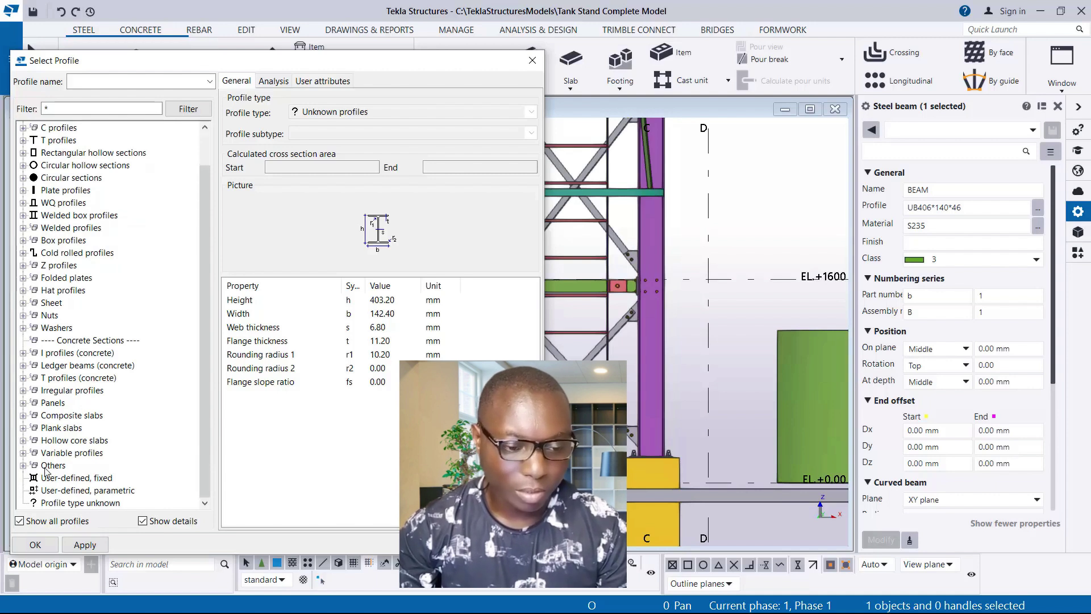
pyautogui.click(24, 466)
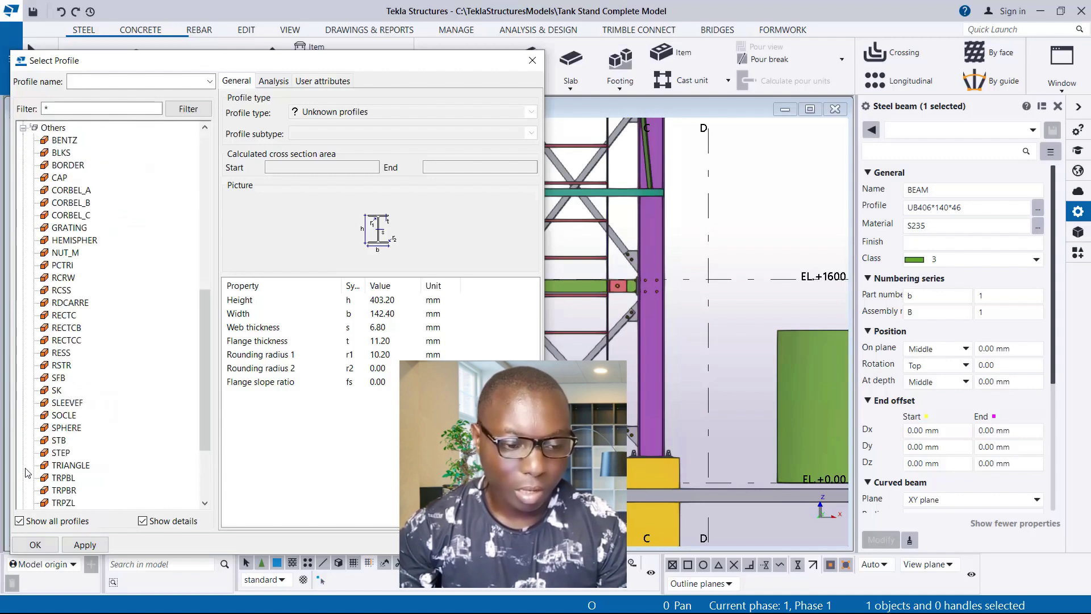
pyautogui.click(59, 178)
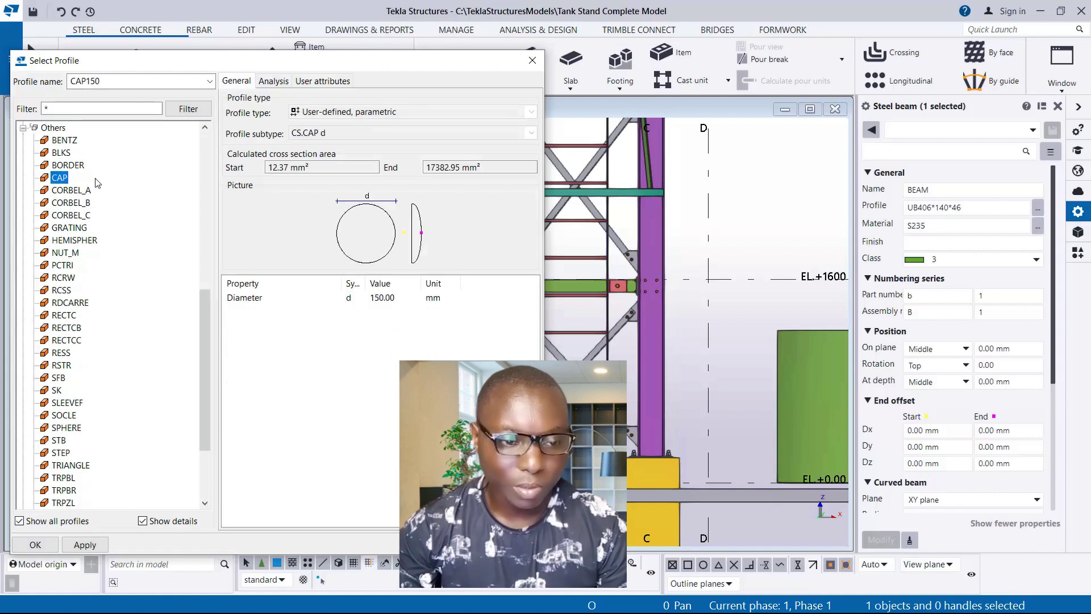
pyautogui.click(85, 545)
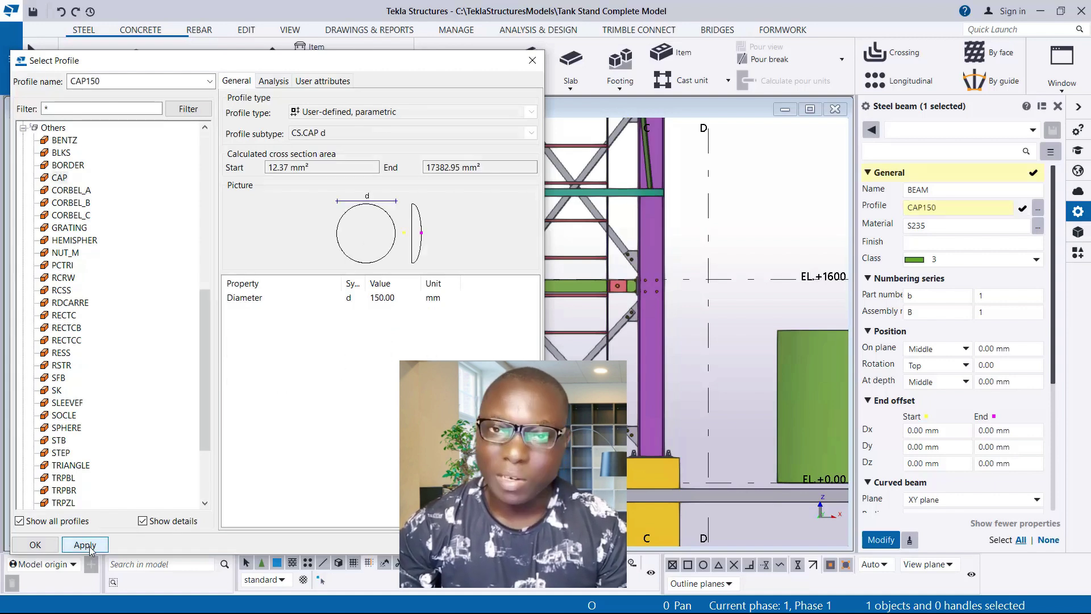
pyautogui.click(35, 545)
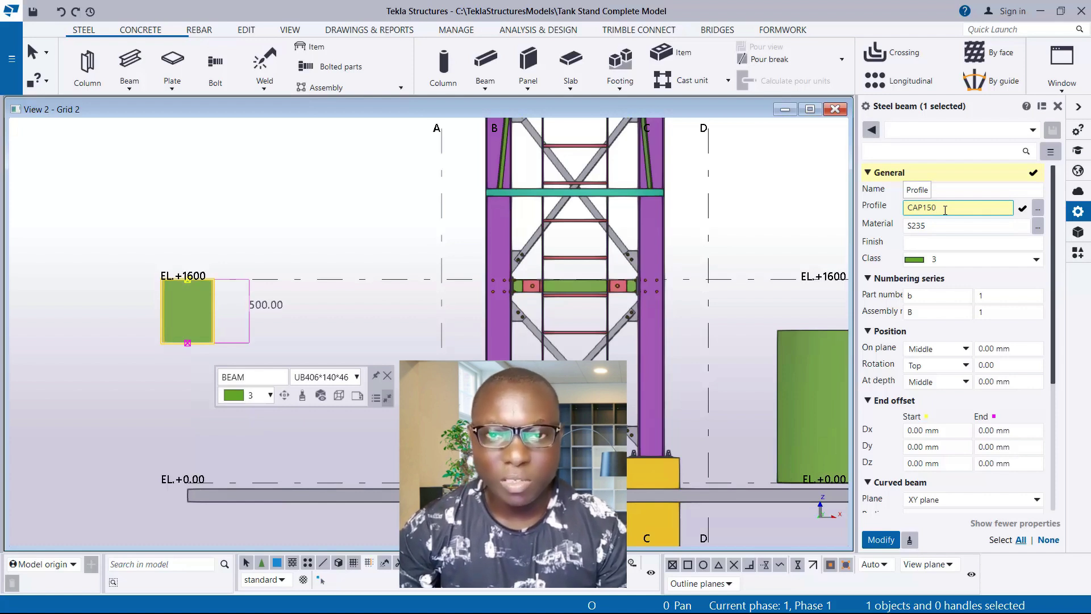
pyautogui.click(925, 207)
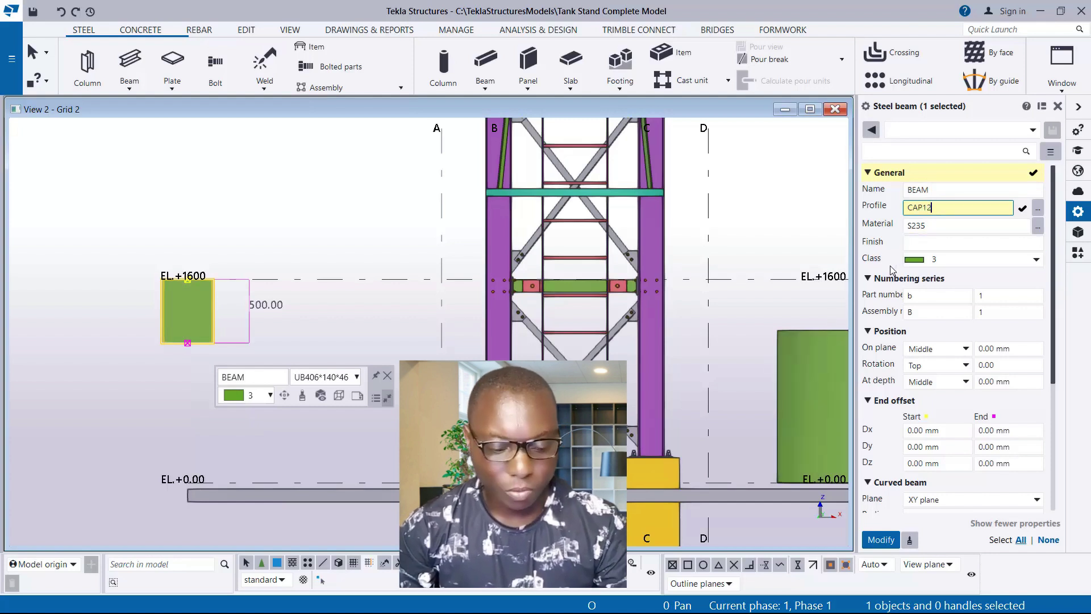
pyautogui.click(882, 540)
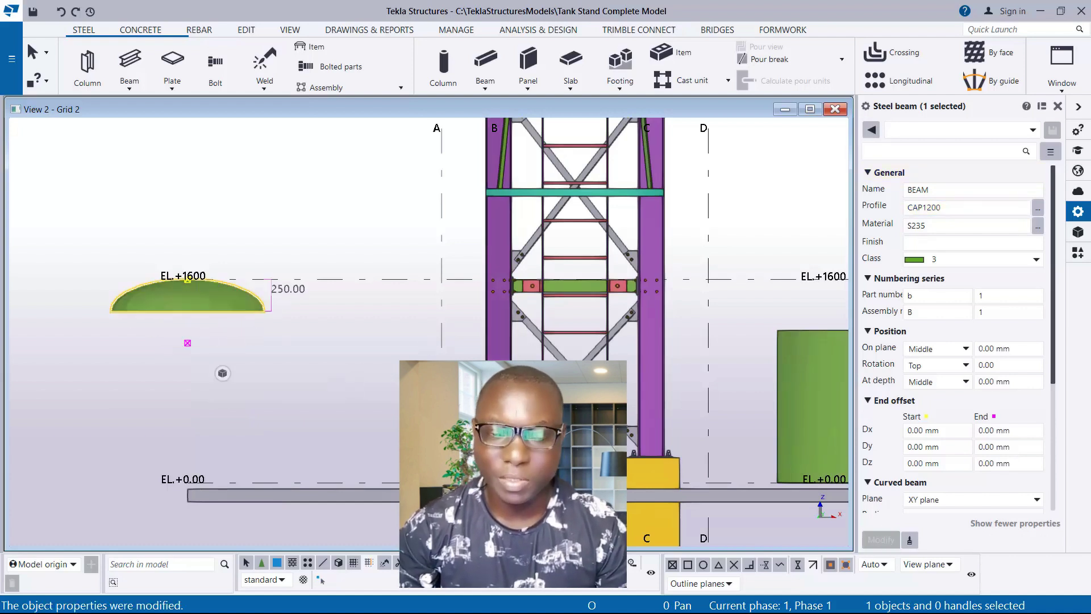
# - Set the CAP1200 dome's class to 1 and apply the change
pyautogui.click(965, 243)
pyautogui.click(967, 260)
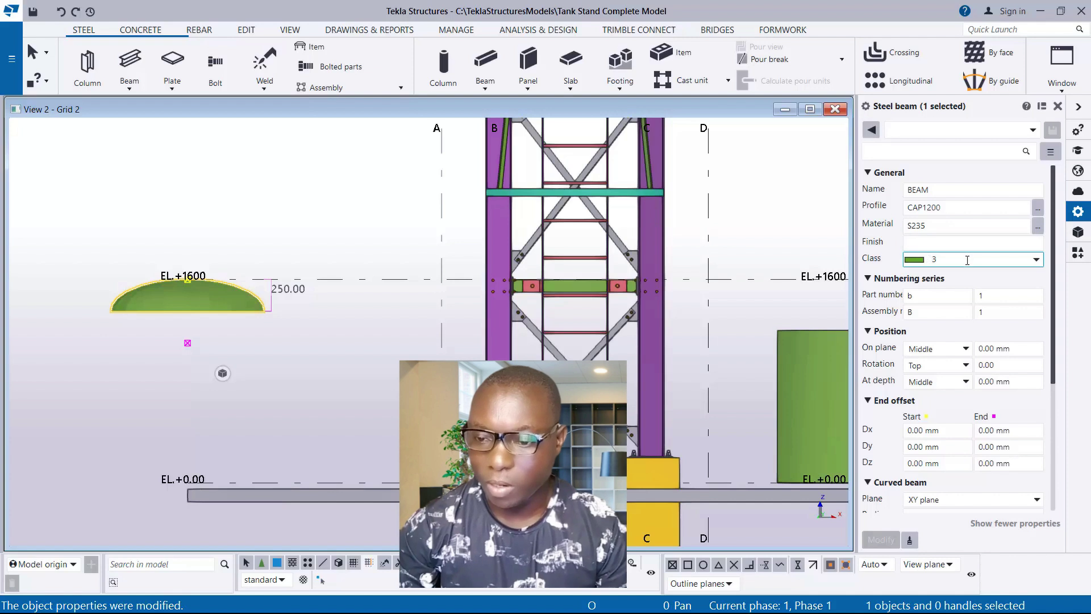
pyautogui.click(998, 262)
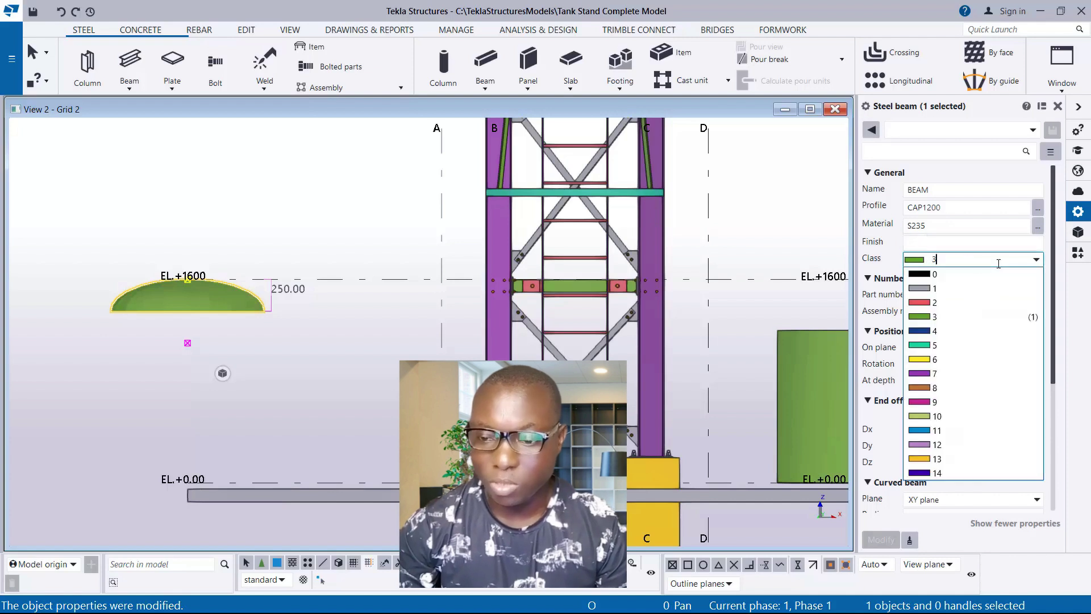
pyautogui.click(923, 293)
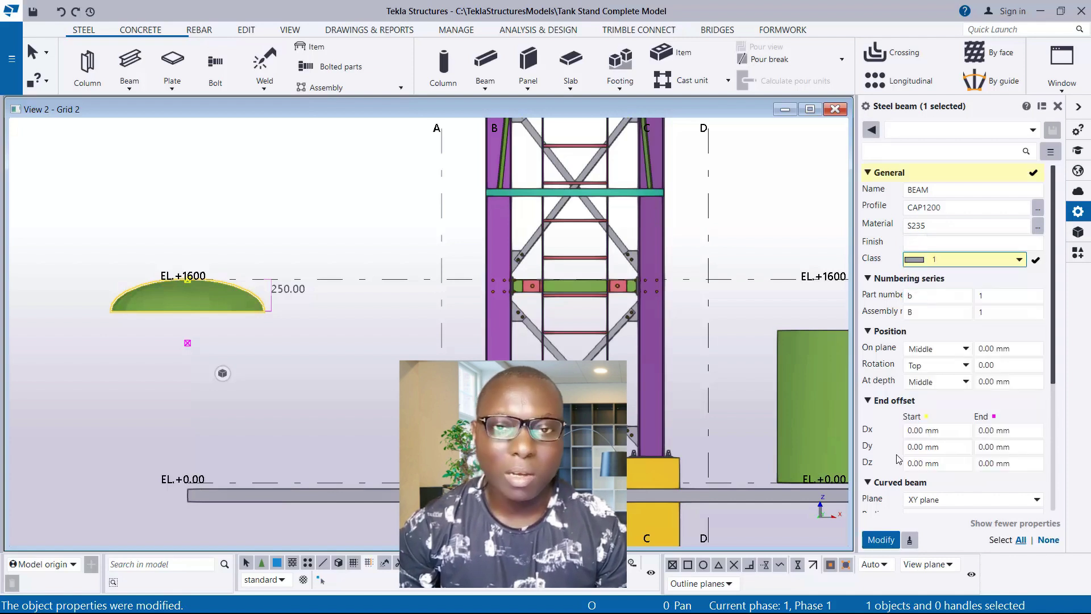
pyautogui.click(880, 540)
# - Move the dome from the midpoint of its base to the centre of the tank's top edge, without expanding the work area
pyautogui.scroll(-2, 295, 361)
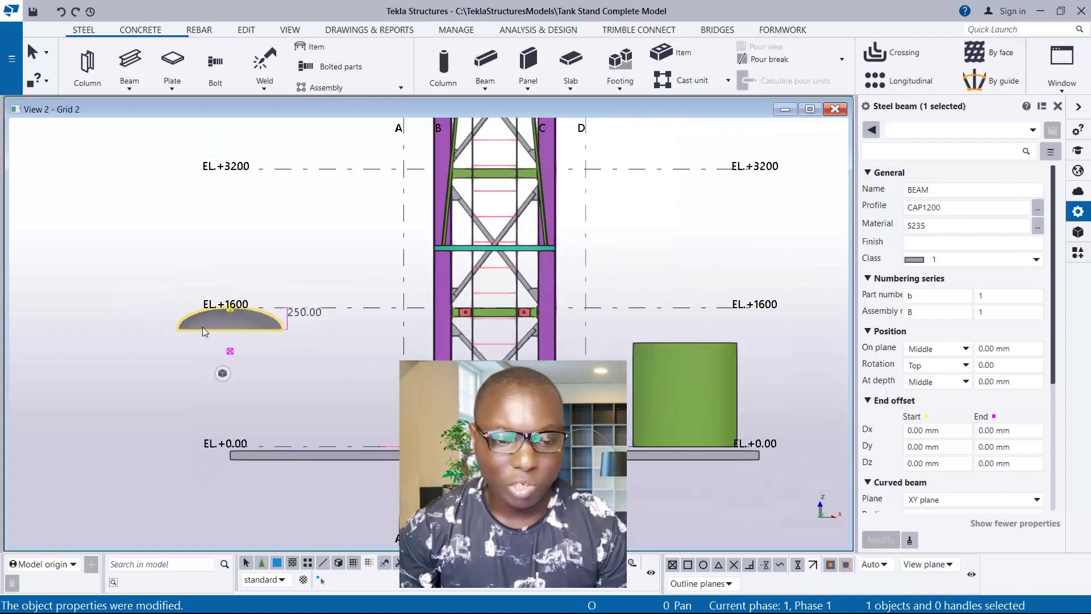
pyautogui.rightClick(264, 201)
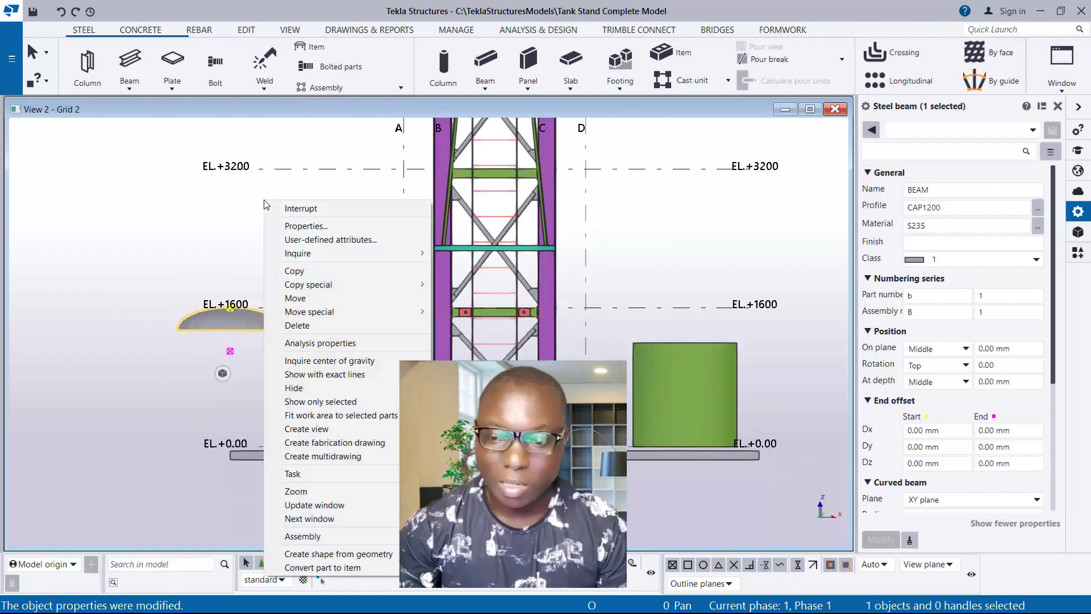
pyautogui.click(295, 299)
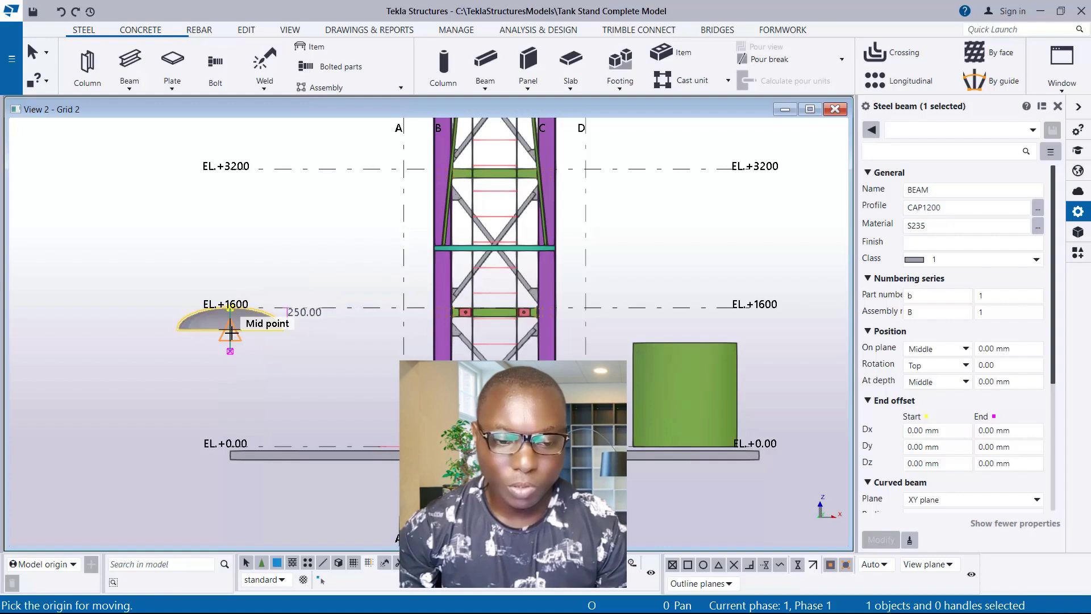
pyautogui.scroll(2, 230, 330)
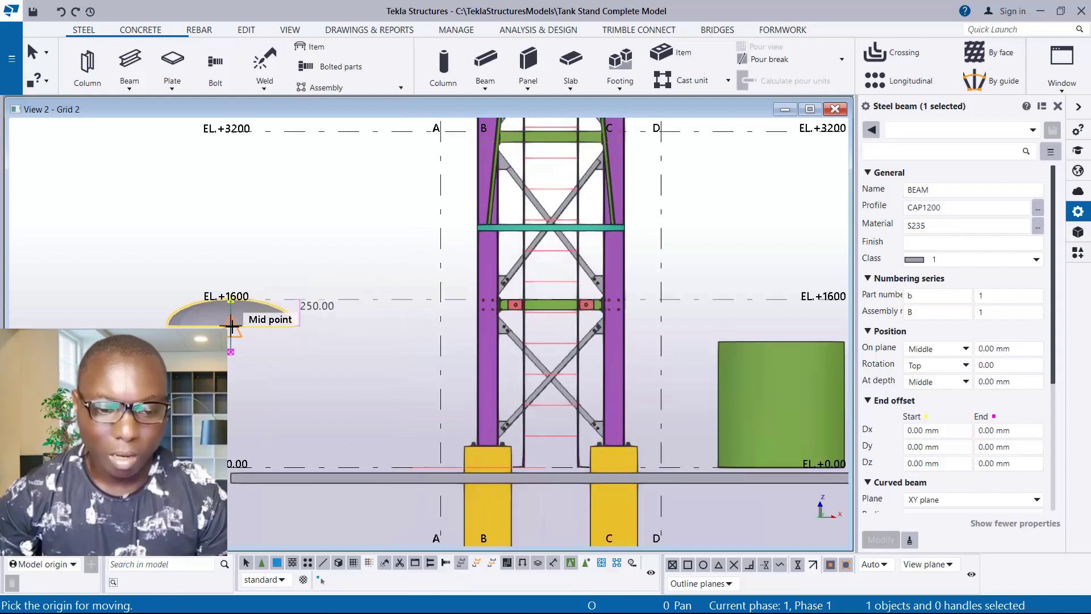
pyautogui.click(230, 325)
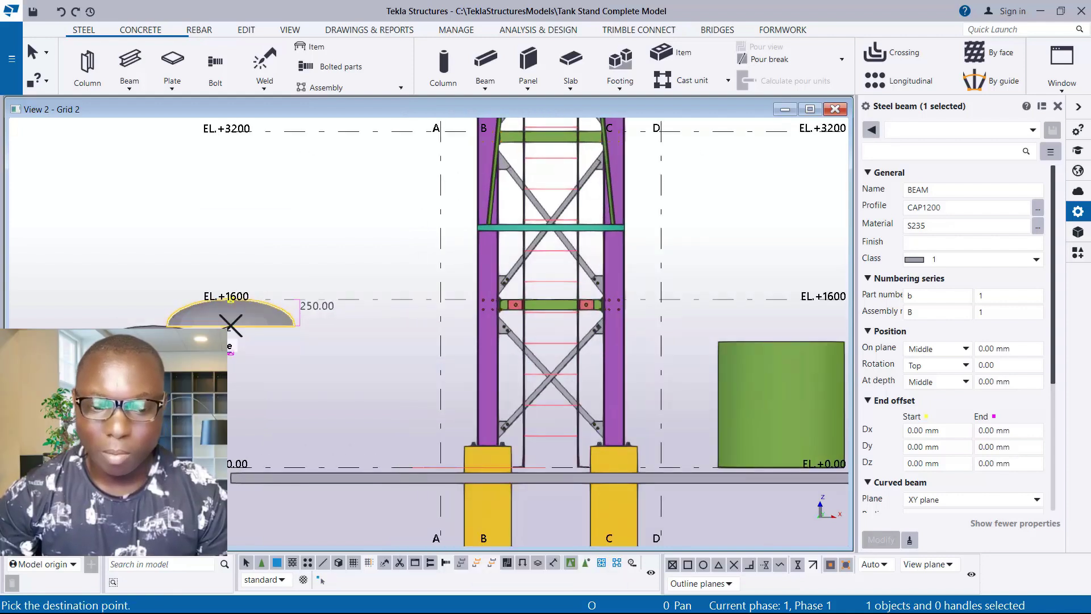
pyautogui.scroll(-1, 232, 319)
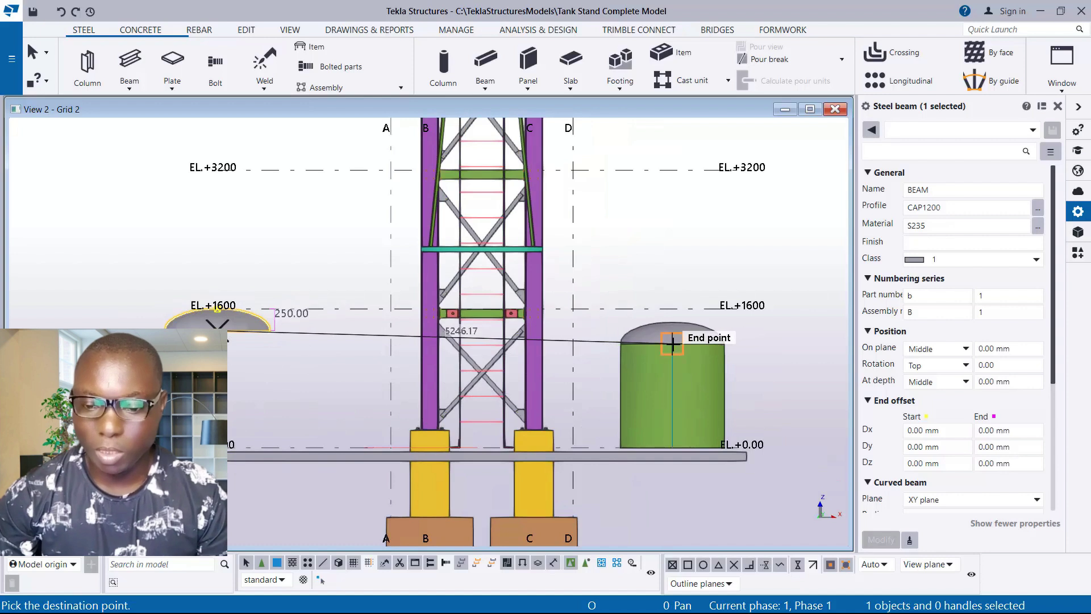
pyautogui.scroll(1, 673, 343)
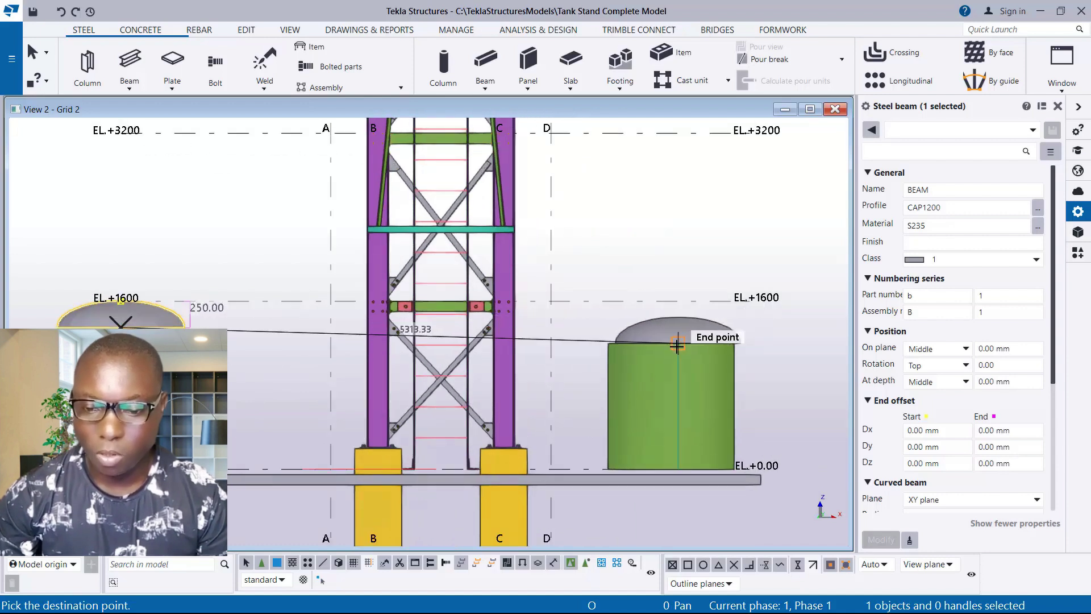
pyautogui.scroll(2, 673, 347)
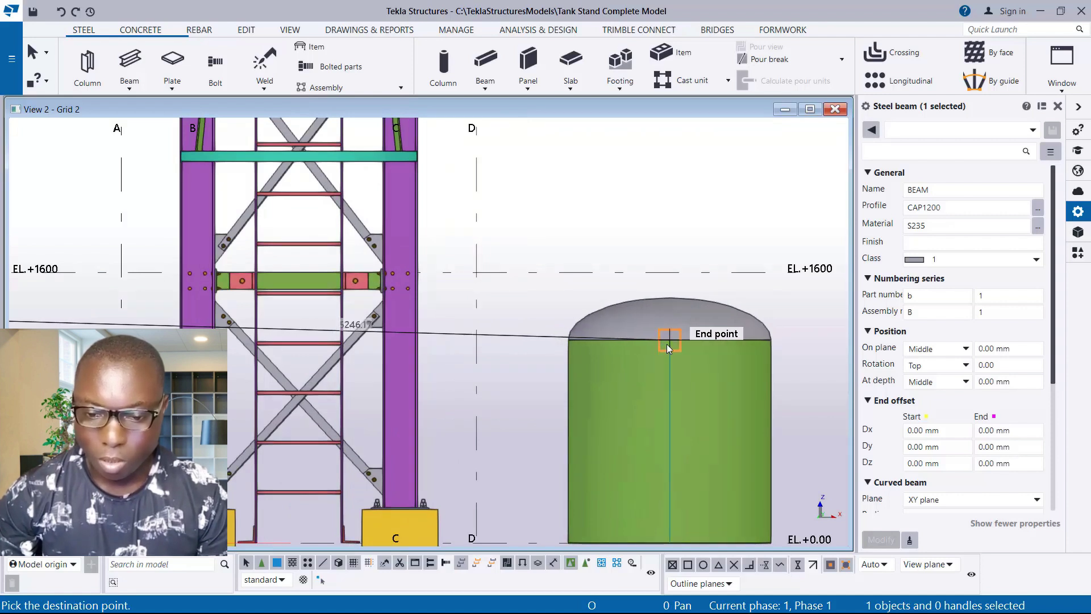
pyautogui.click(669, 349)
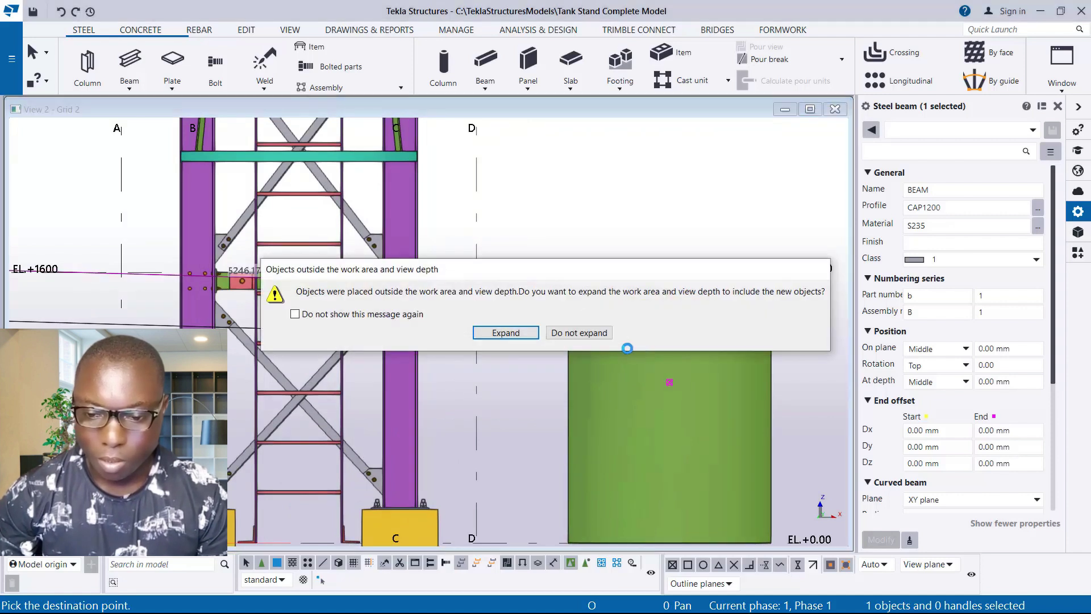
pyautogui.click(575, 333)
# - Examine how the dome sits on the tank from the side and in a tilted 3D view
pyautogui.scroll(-3, 563, 292)
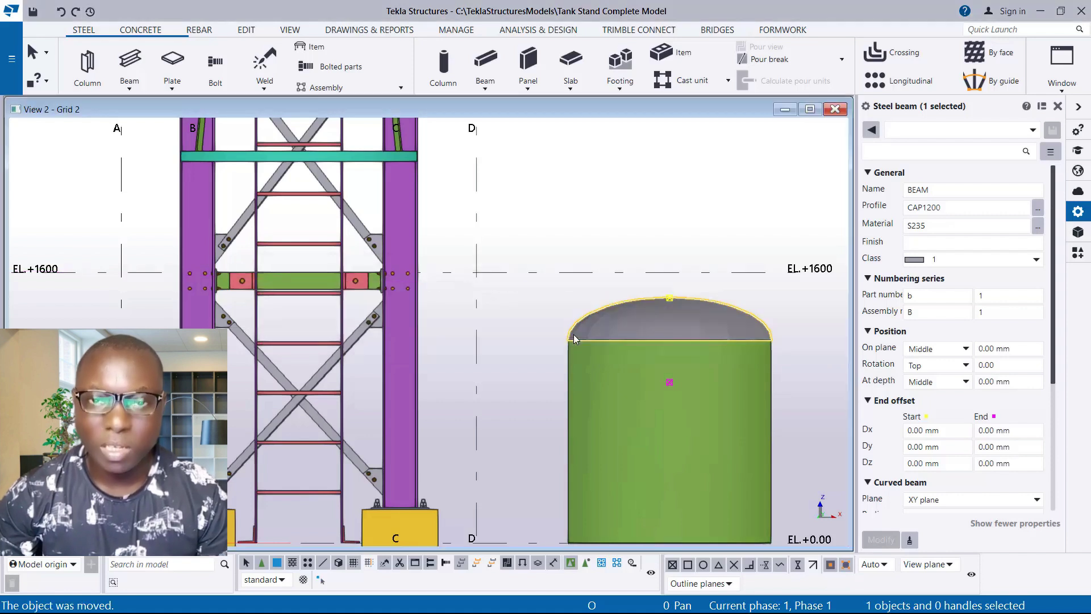
pyautogui.click(697, 342)
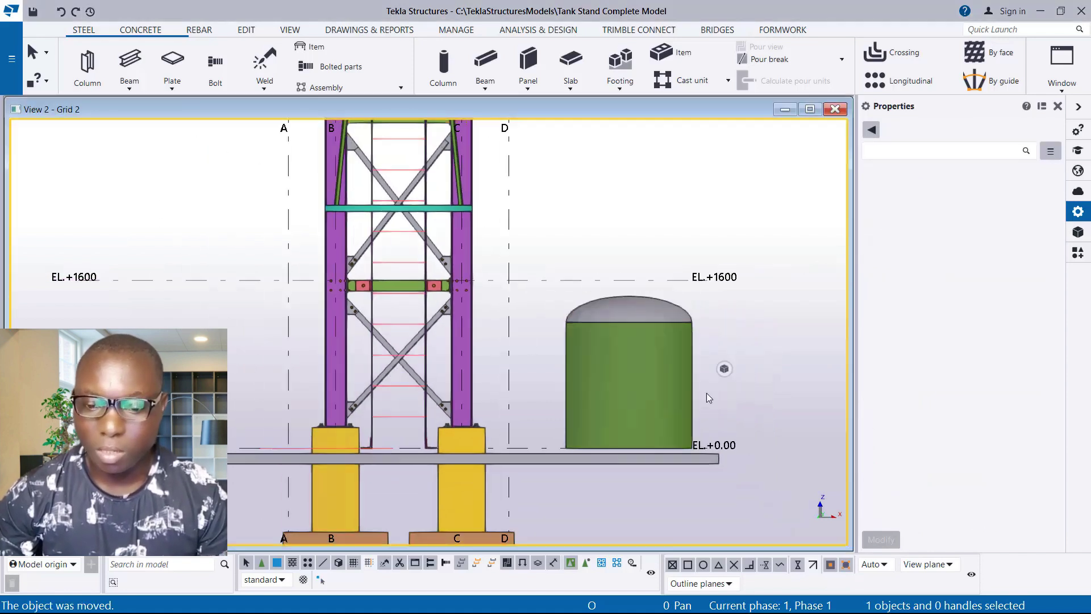
pyautogui.scroll(1, 636, 312)
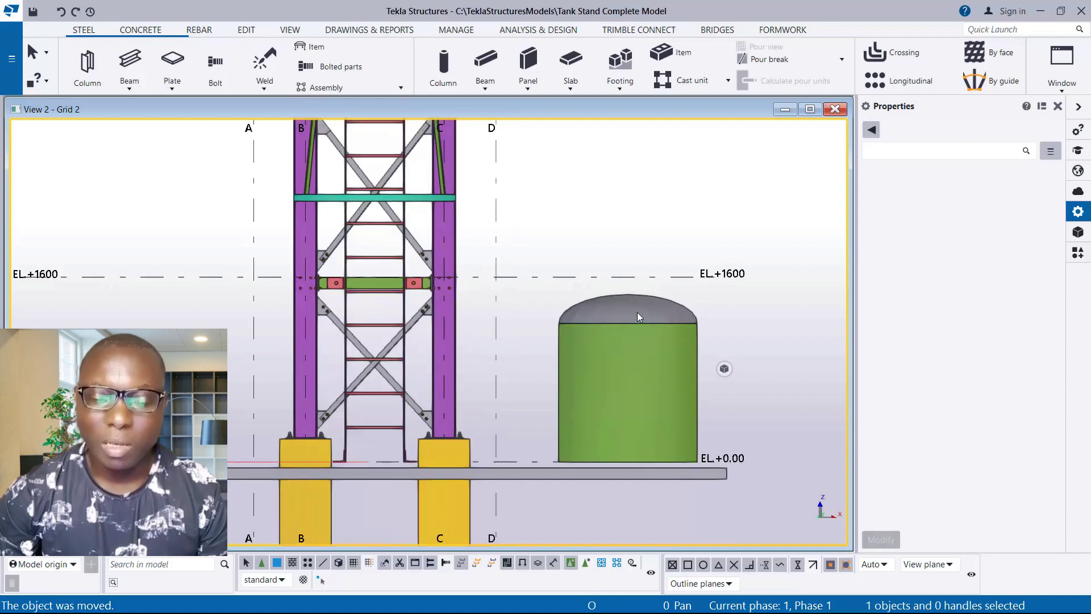
pyautogui.click(721, 439)
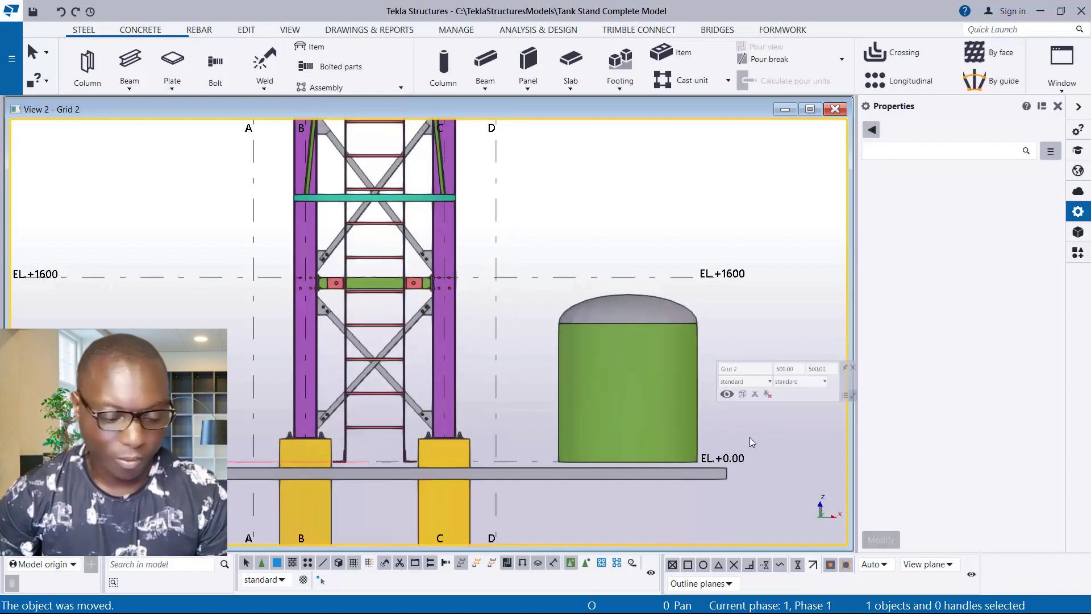
pyautogui.moveTo(670, 389)
pyautogui.keyDown('ctrl'); pyautogui.mouseDown(button='middle')
pyautogui.moveTo(642, 460)
pyautogui.moveTo(583, 507)
pyautogui.moveTo(530, 445)
pyautogui.mouseUp(button='middle'); pyautogui.keyUp('ctrl')
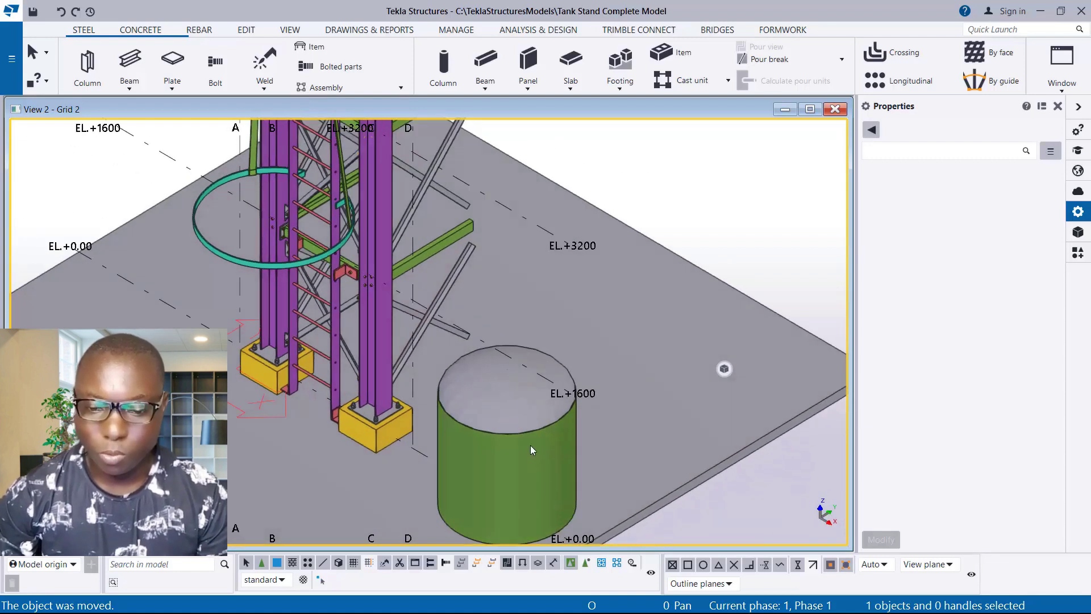
pyautogui.scroll(2, 516, 370)
pyautogui.scroll(-2, 551, 366)
pyautogui.moveTo(550, 367)
pyautogui.keyDown('ctrl'); pyautogui.mouseDown(button='middle')
pyautogui.moveTo(583, 454)
pyautogui.moveTo(614, 421)
pyautogui.moveTo(625, 438)
pyautogui.moveTo(635, 429)
pyautogui.moveTo(809, 459)
pyautogui.moveTo(787, 441)
pyautogui.moveTo(724, 308)
pyautogui.moveTo(579, 205)
pyautogui.moveTo(533, 403)
pyautogui.moveTo(542, 384)
pyautogui.moveTo(528, 359)
pyautogui.mouseUp(button='middle'); pyautogui.keyUp('ctrl')
pyautogui.scroll(2, 578, 209)
# - Set the class of the dome on the tank to 2 and apply the change
pyautogui.click(575, 232)
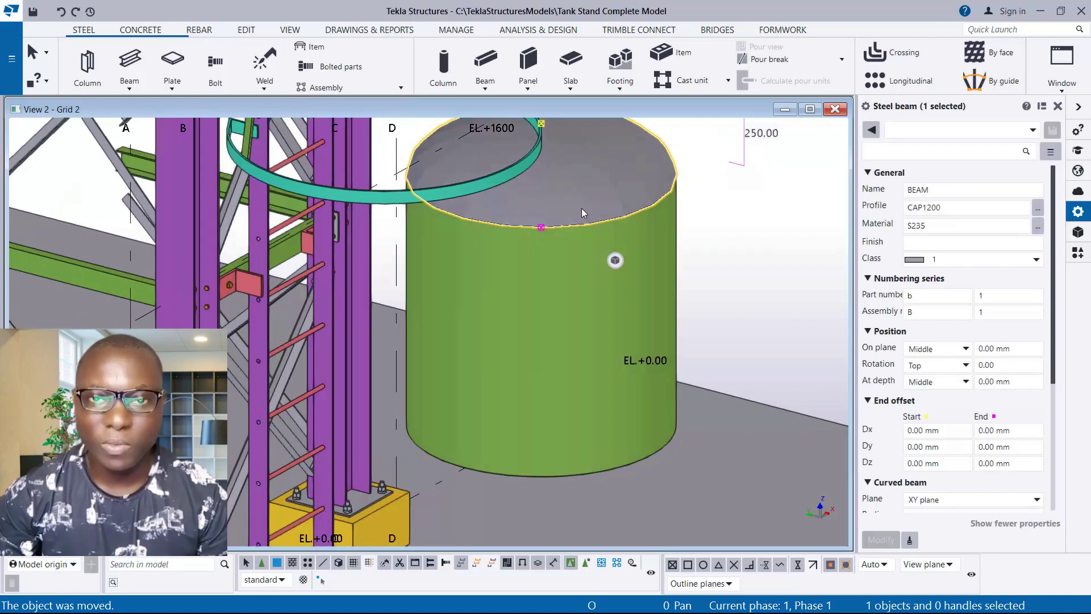
pyautogui.click(989, 223)
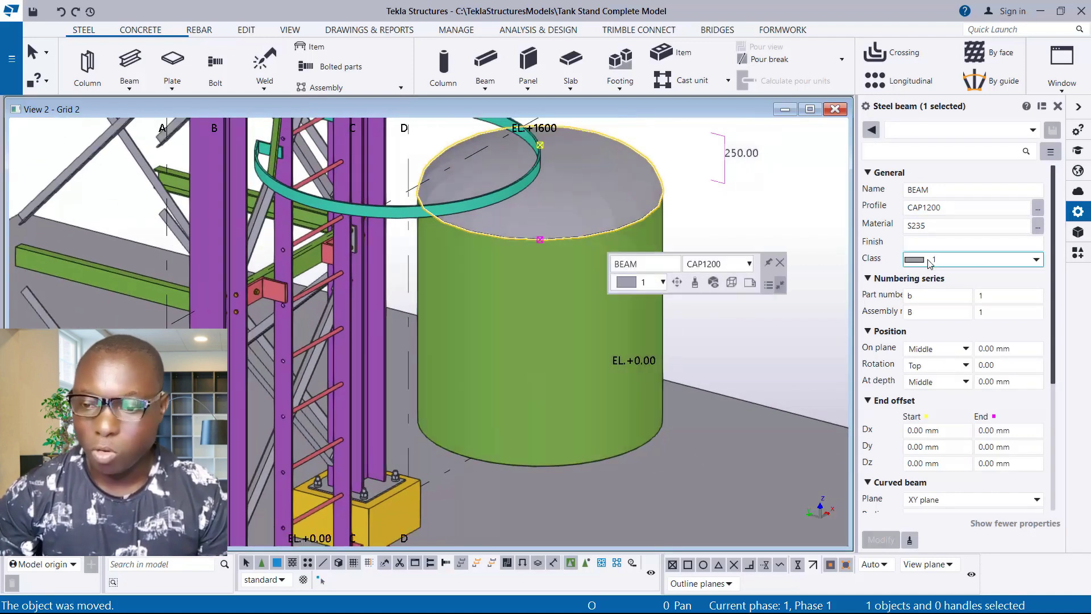
pyautogui.click(968, 259)
pyautogui.click(932, 304)
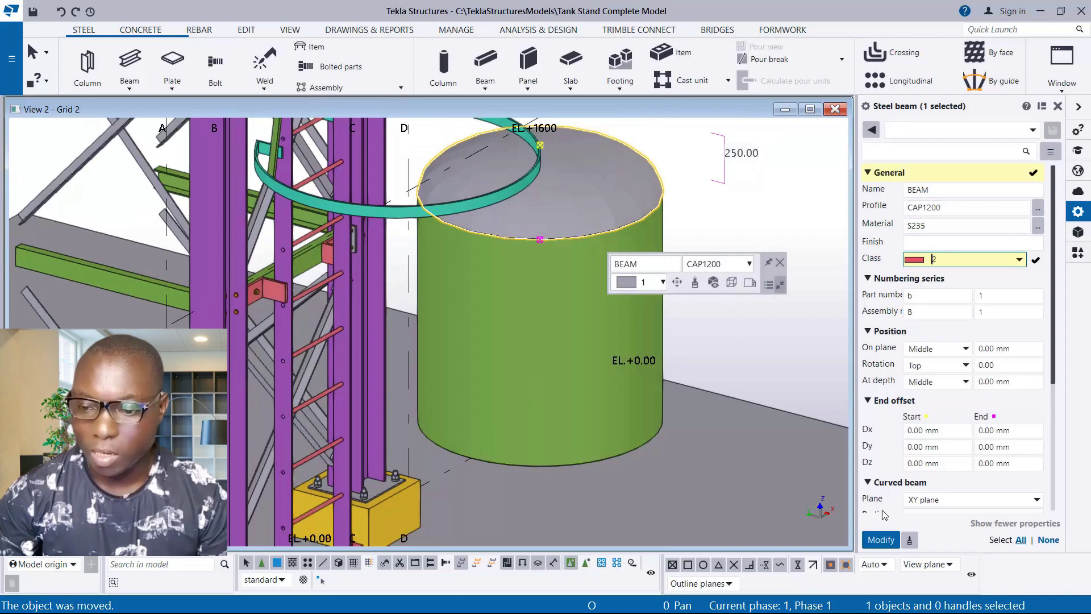
pyautogui.click(882, 539)
pyautogui.scroll(-1, 554, 339)
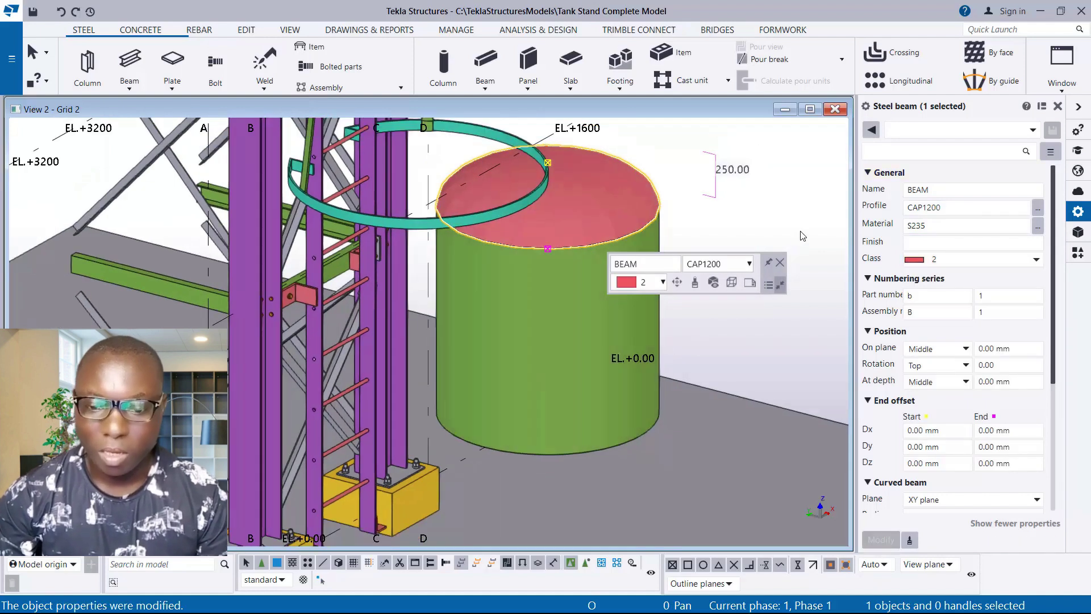
# - Set the class of the CAP1200 dome on the tank to 3 and apply the change
pyautogui.click(711, 307)
pyautogui.scroll(1, 561, 294)
pyautogui.click(631, 230)
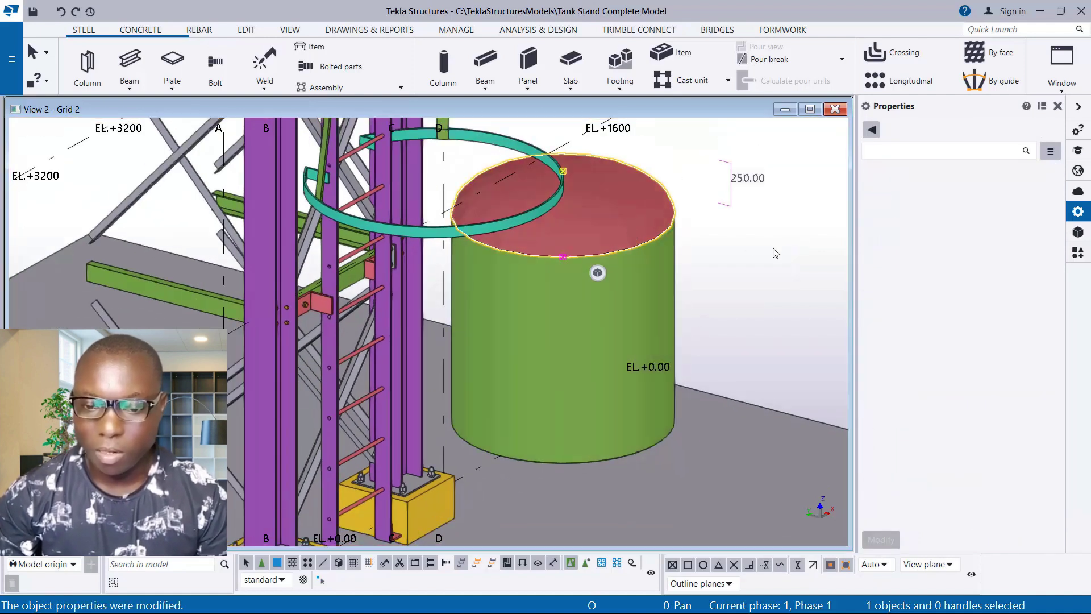
pyautogui.click(968, 259)
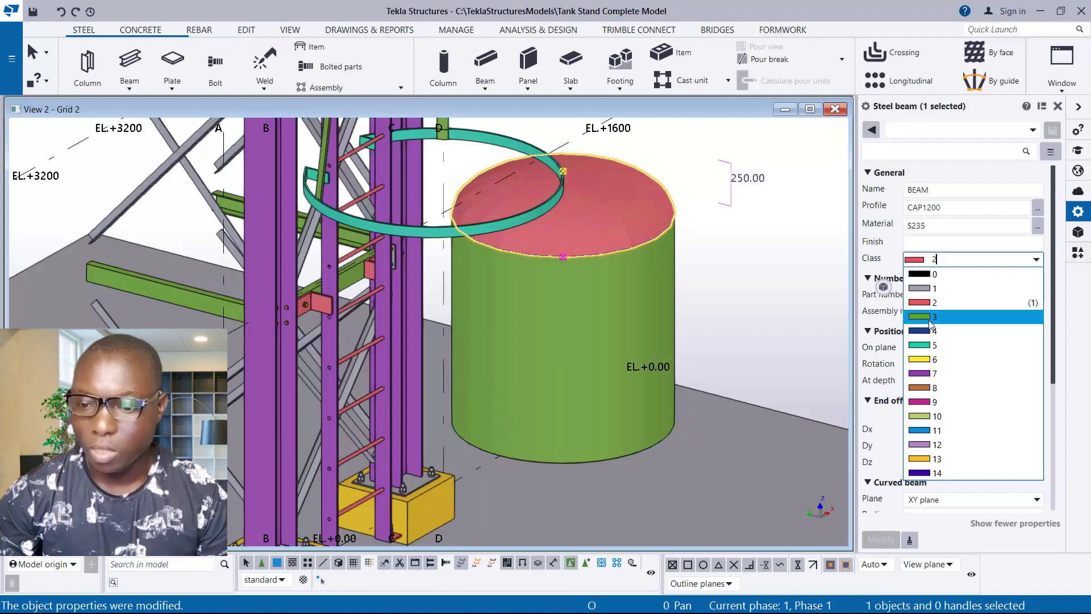
pyautogui.click(935, 317)
pyautogui.click(889, 545)
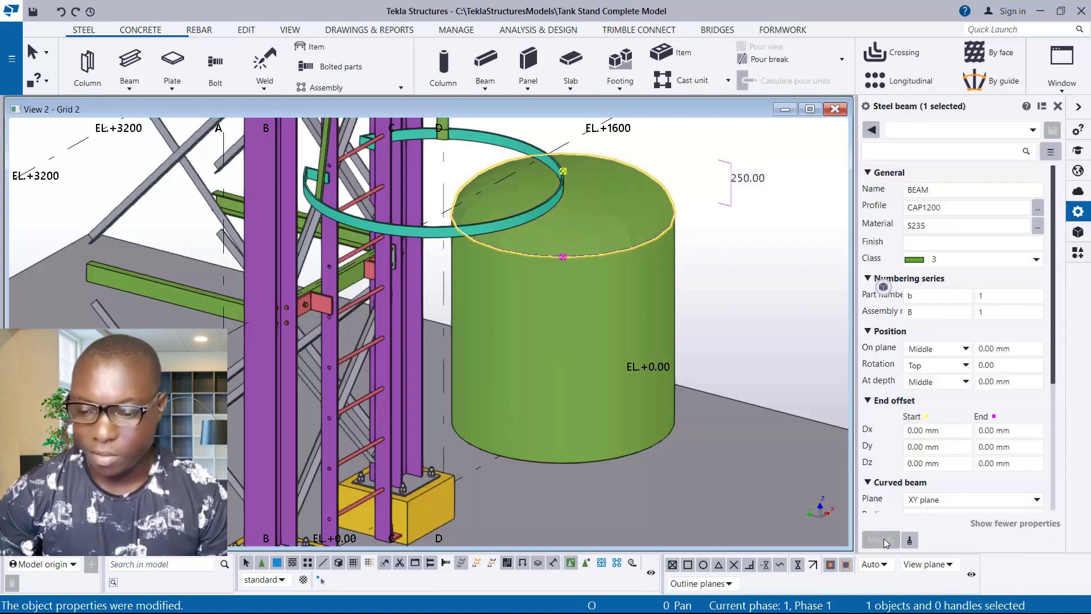
# - Select all three parts of the new tank together: the cylindrical shell, the base plate and the domed top
pyautogui.scroll(-2, 687, 306)
pyautogui.click(687, 305)
pyautogui.keyDown('ctrl'); pyautogui.moveTo(663, 287); pyautogui.dragTo(537, 326, button='middle'); pyautogui.keyUp('ctrl')
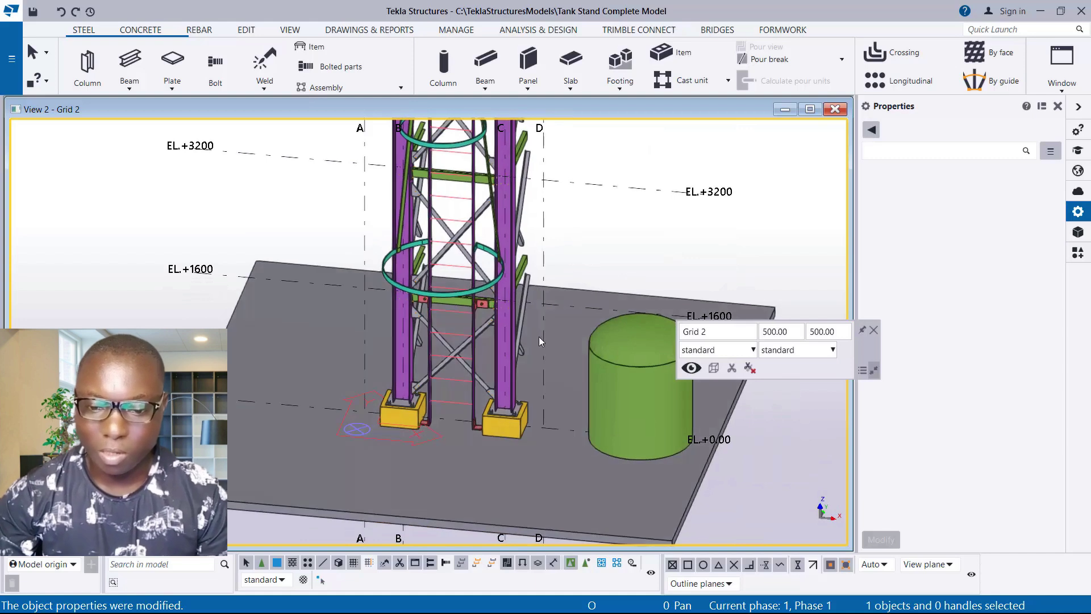
pyautogui.scroll(-2, 539, 337)
pyautogui.moveTo(567, 252); pyautogui.dragTo(729, 481)
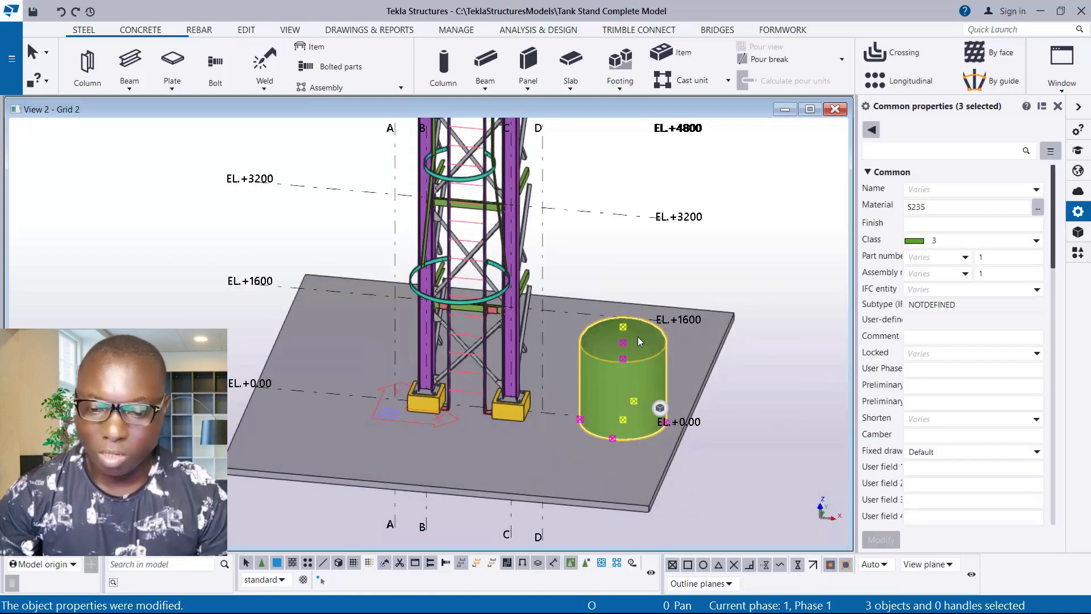
# - Examine the finished tank on the ground slab, first against the whole tower and closer up from a tilted 3D view
pyautogui.scroll(-3, 609, 452)
pyautogui.scroll(-1, 597, 459)
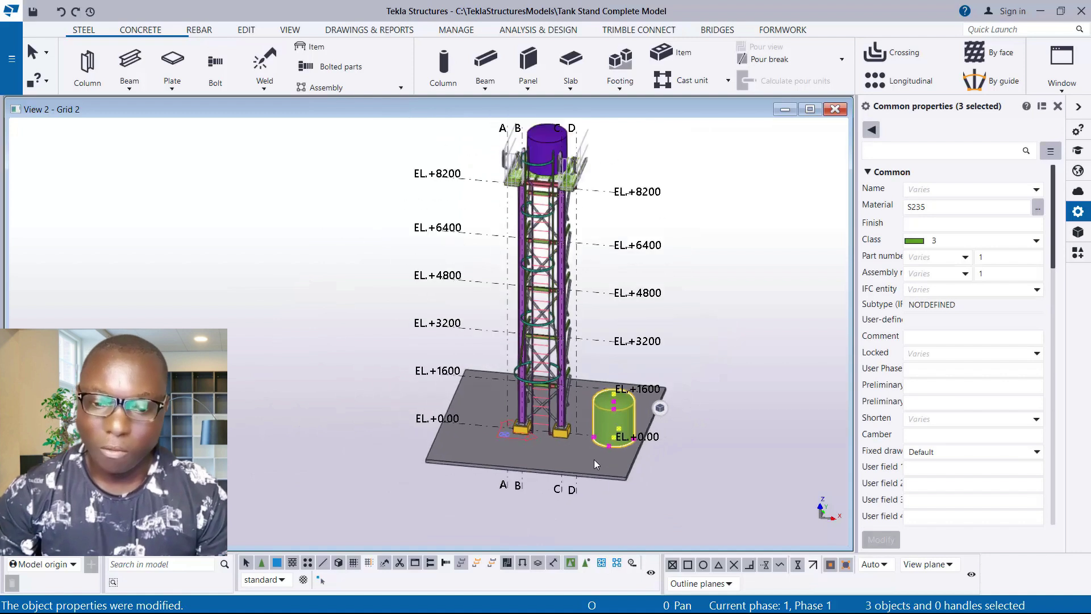
pyautogui.scroll(1, 609, 428)
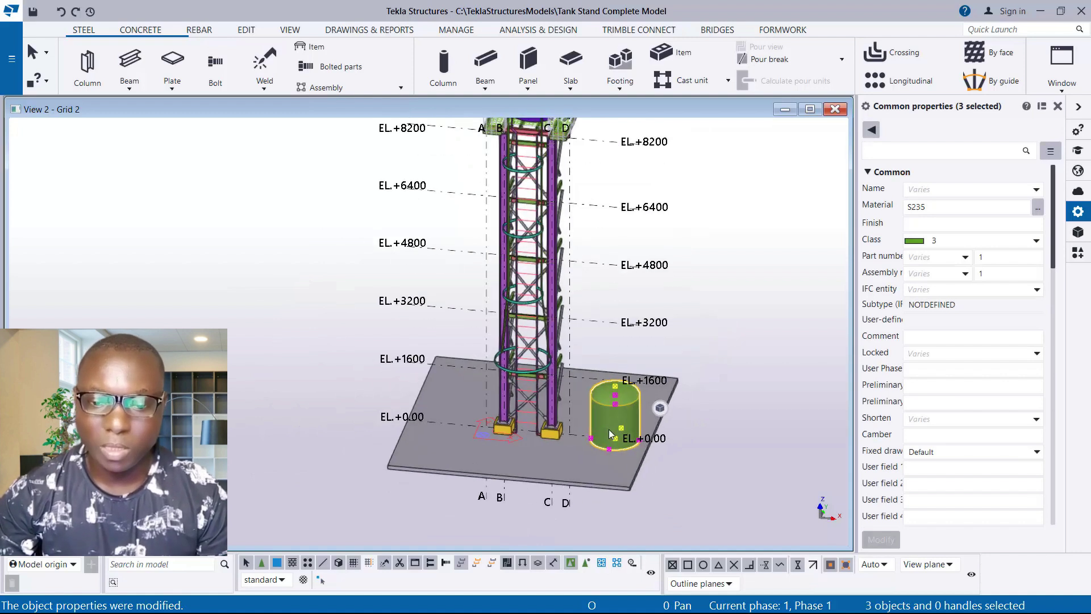
pyautogui.scroll(2, 619, 404)
pyautogui.keyDown('ctrl'); pyautogui.moveTo(621, 428); pyautogui.dragTo(550, 404, button='middle'); pyautogui.keyUp('ctrl')
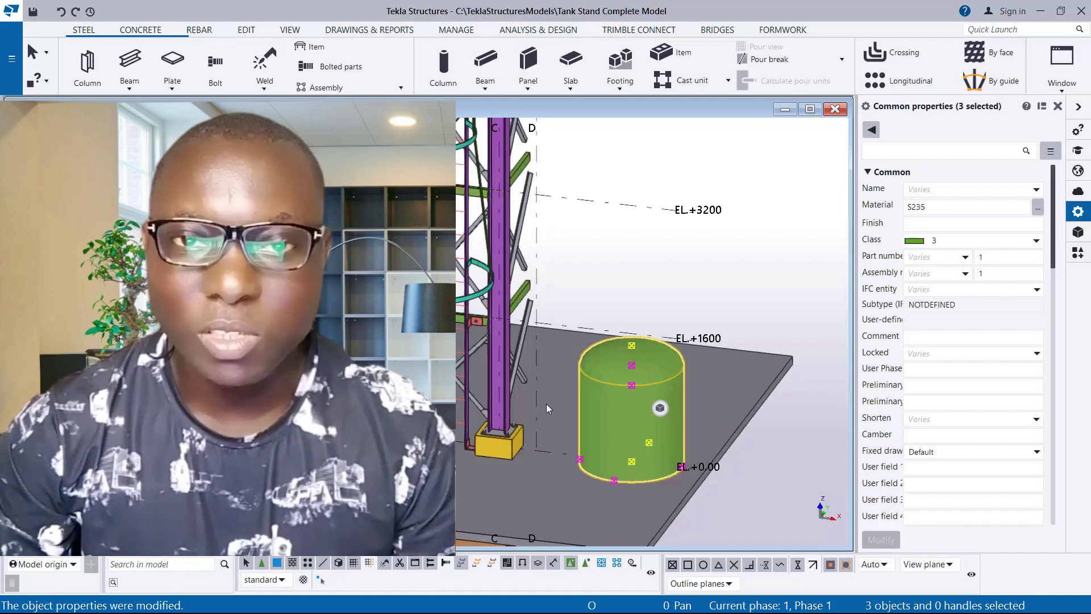
pyautogui.scroll(2, 601, 433)
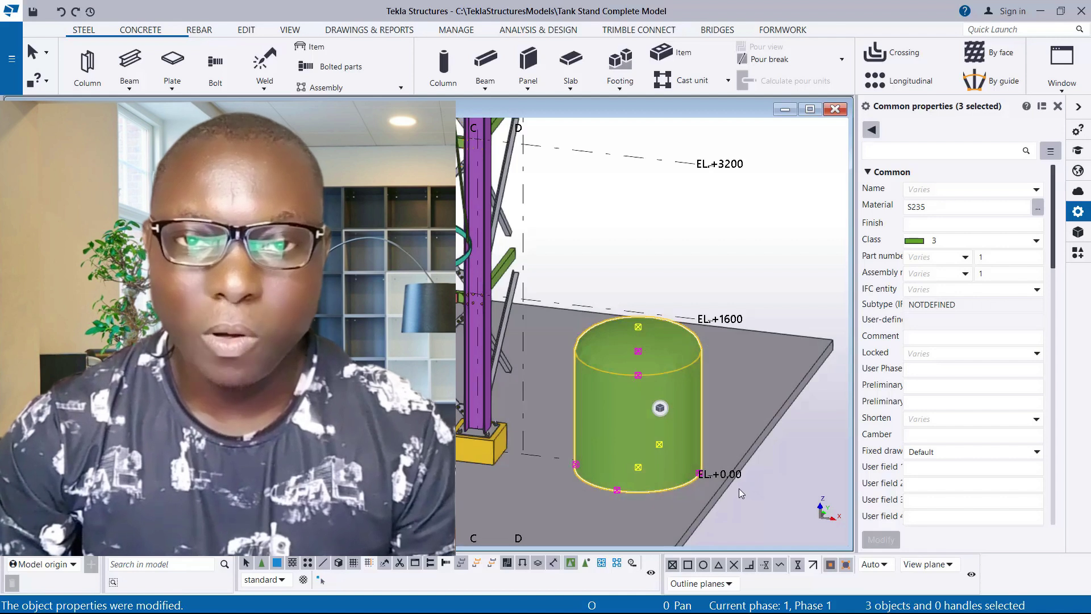
pyautogui.scroll(1, 739, 489)
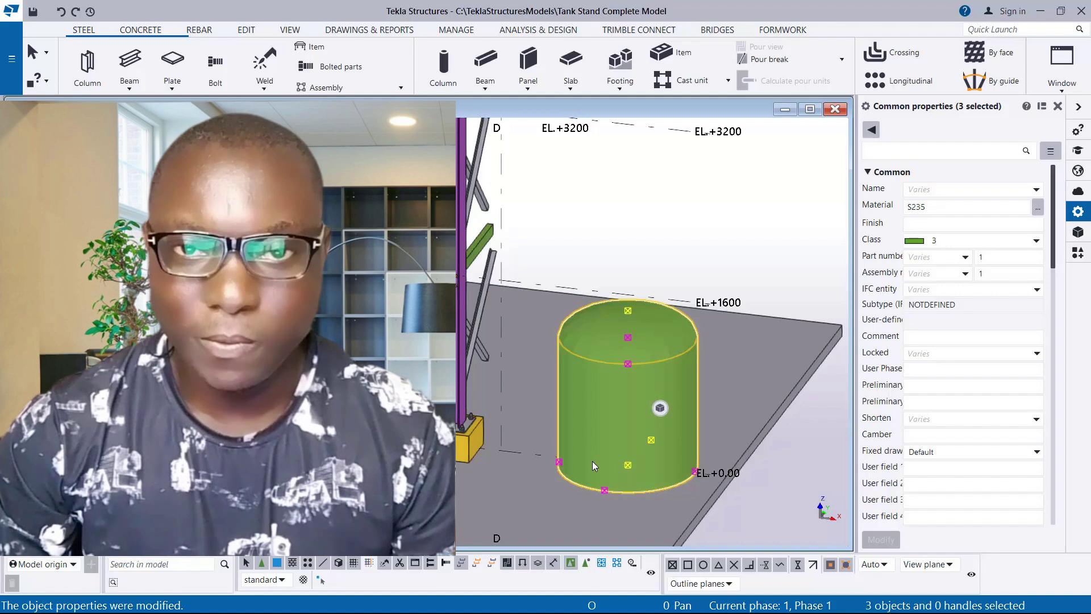
pyautogui.scroll(2, 592, 461)
pyautogui.scroll(-3, 597, 465)
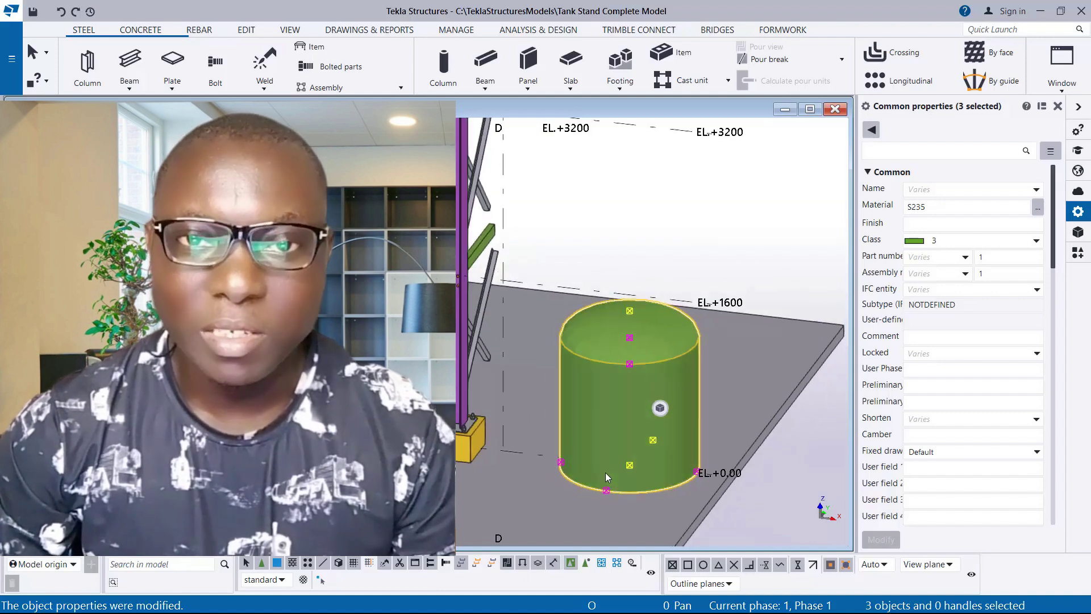